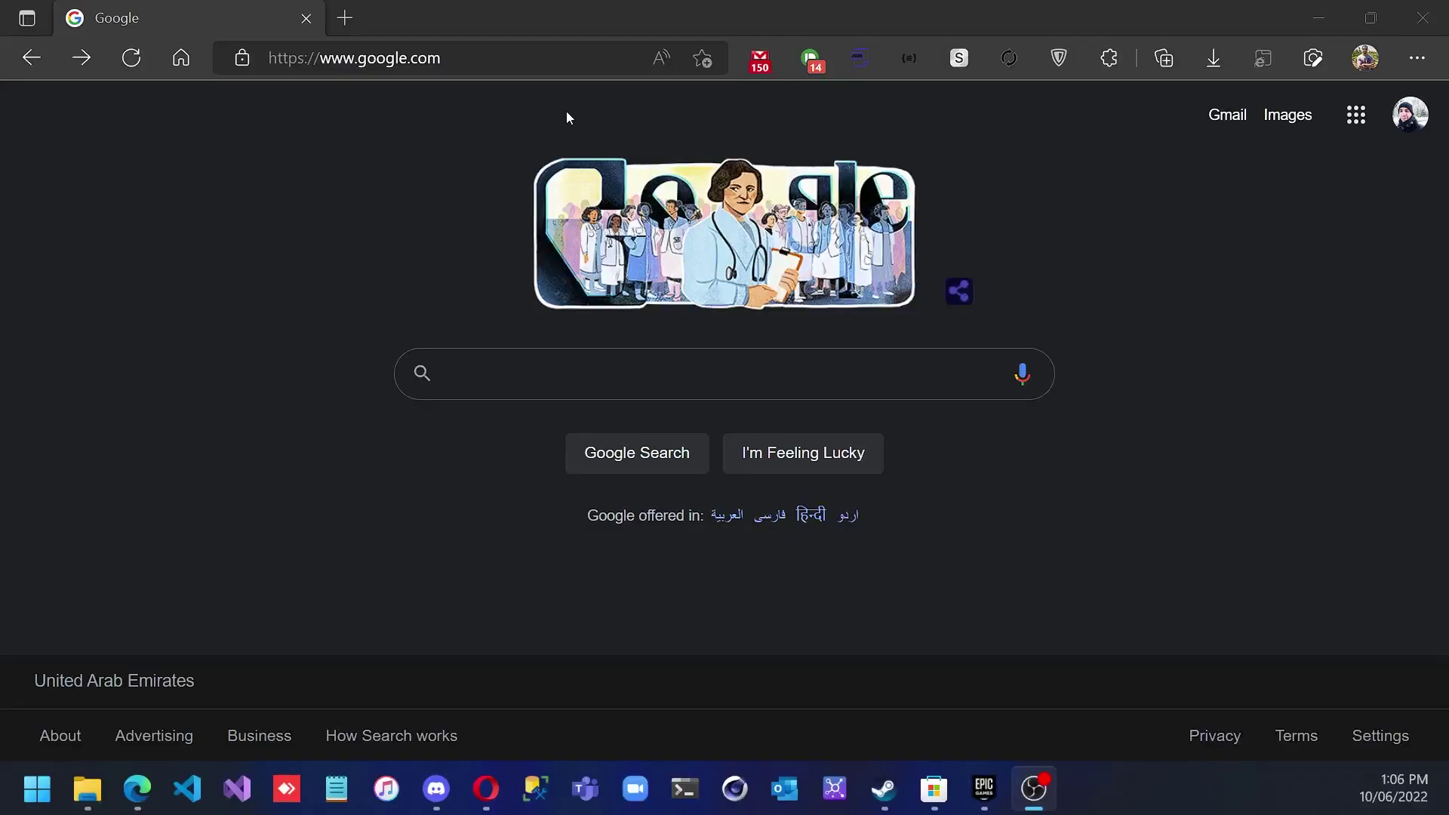
- Go to clonezilla.org in Edge and dismiss the cookie notice
left_click(502, 60)
type("clonezilla.org")
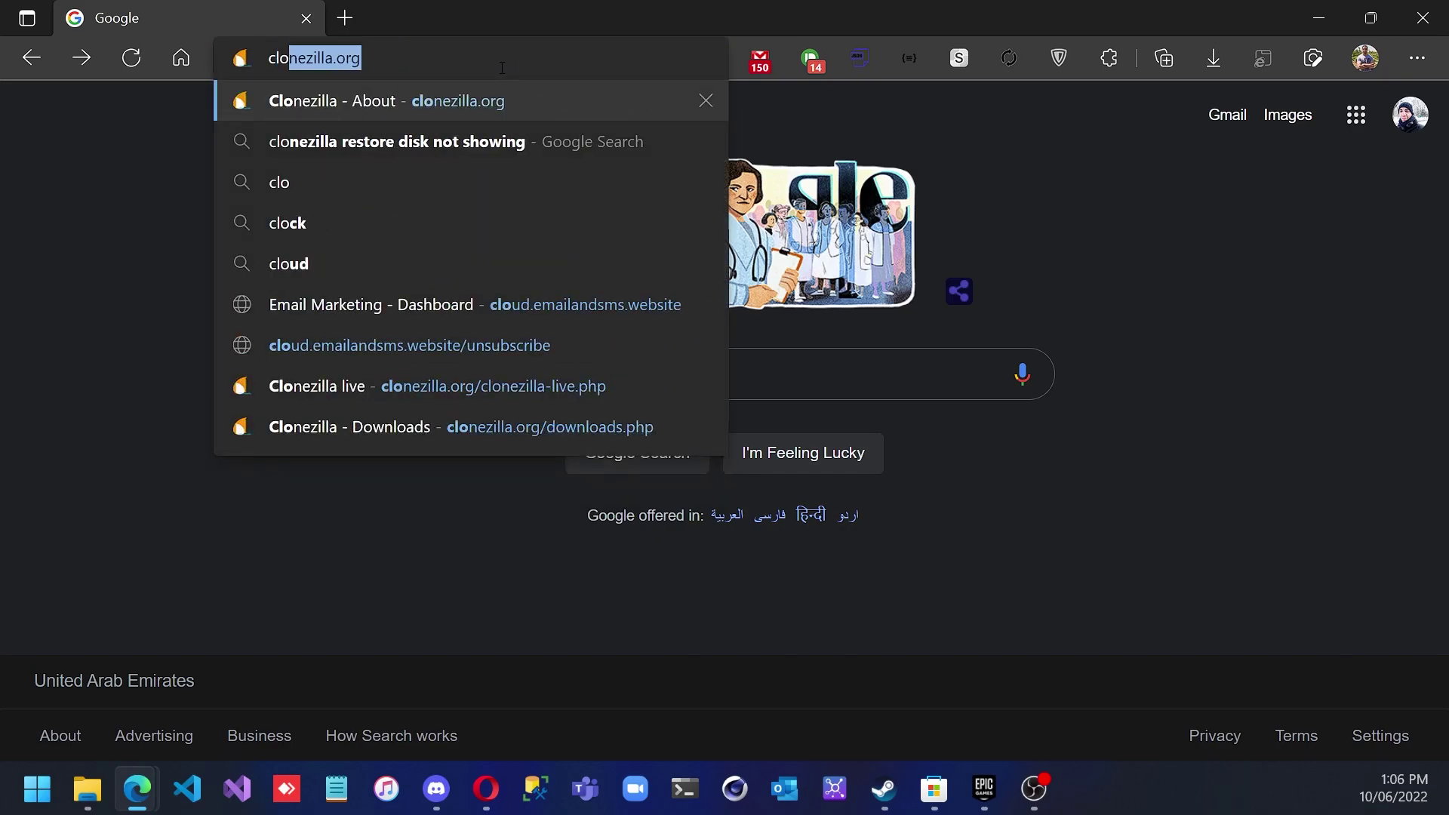
key("Return")
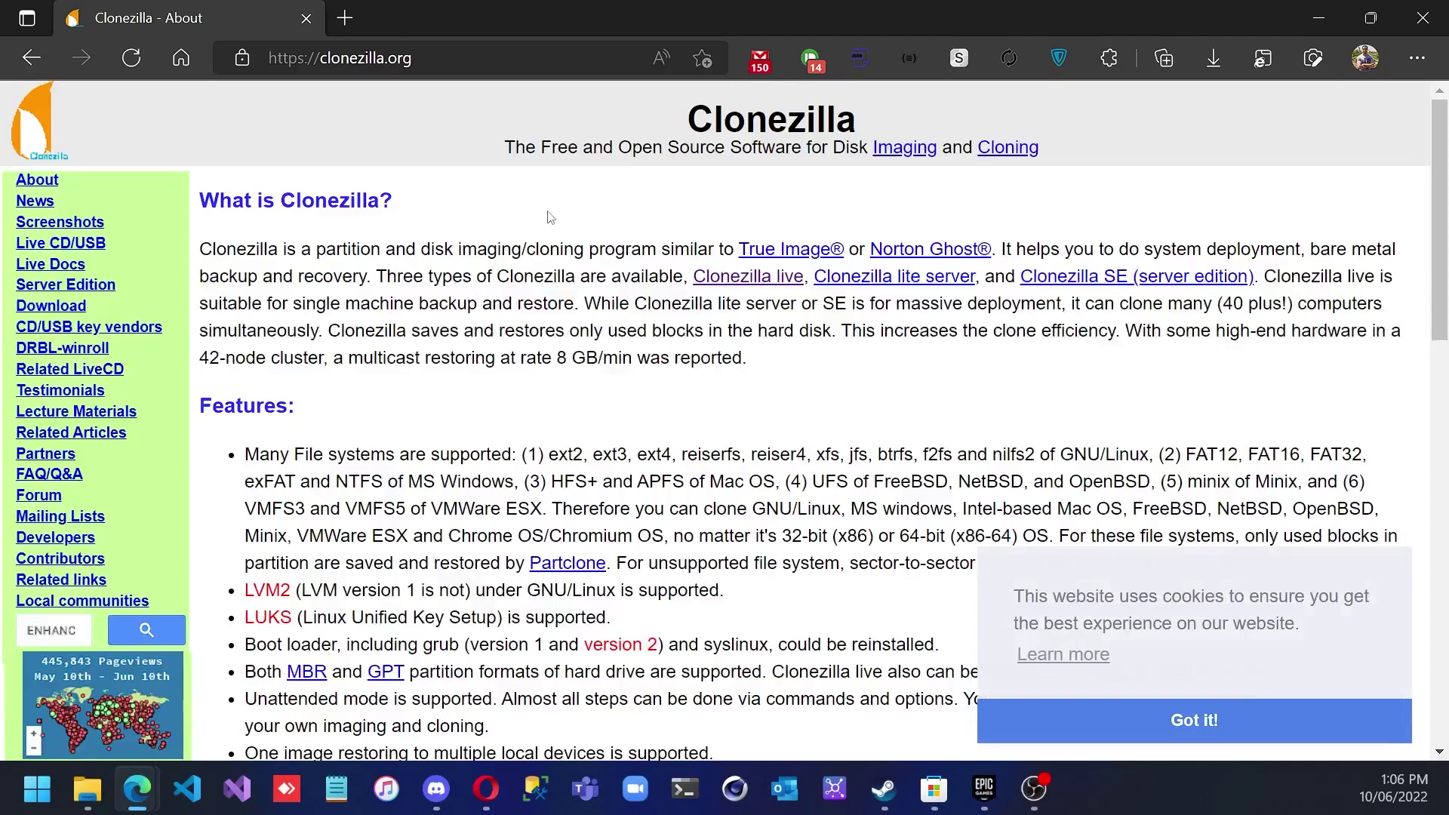
left_click(1072, 721)
- Navigate from the Clonezilla Live page to its download page
scroll(696, 486, "down", 15)
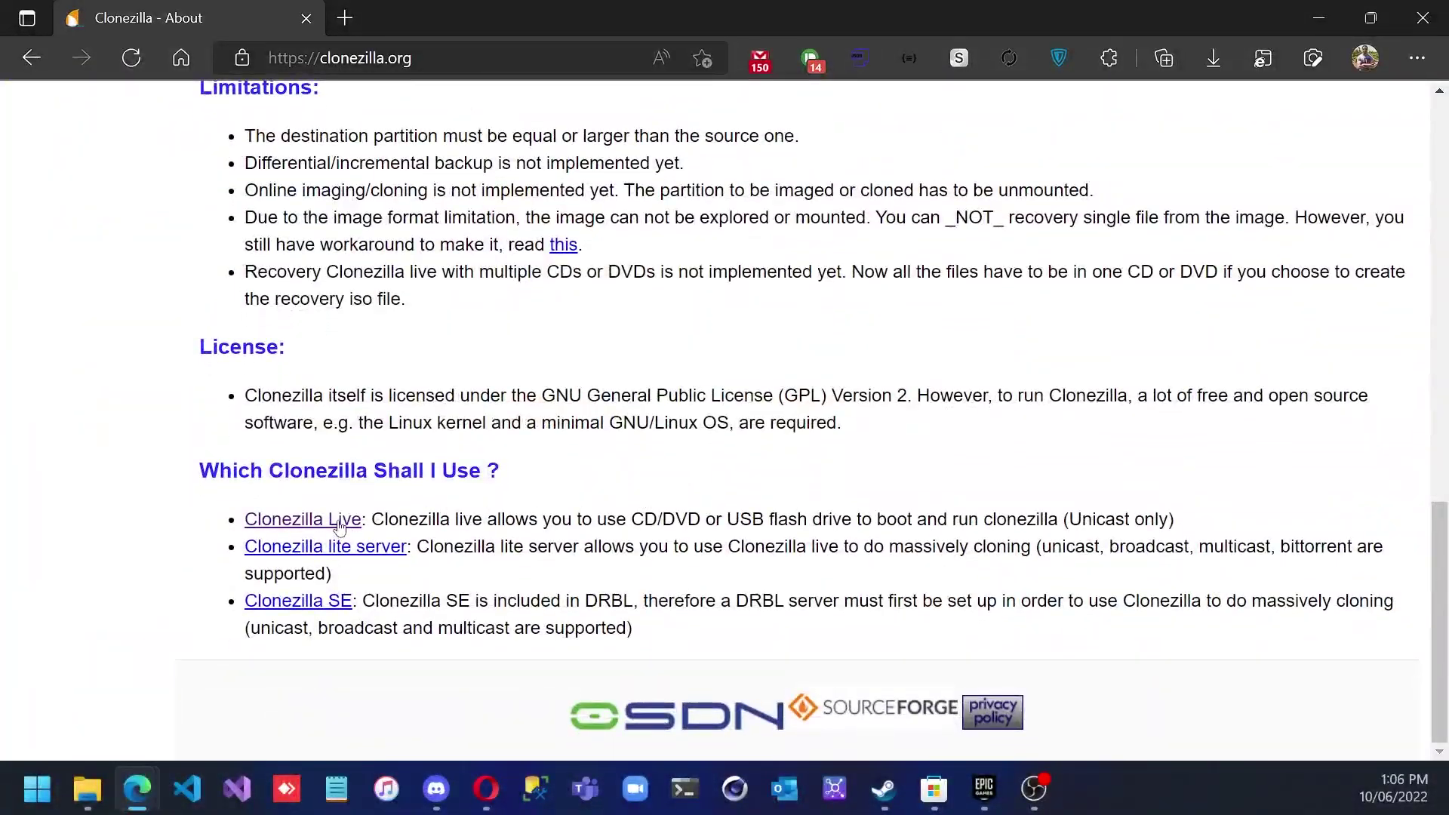
left_click(338, 526)
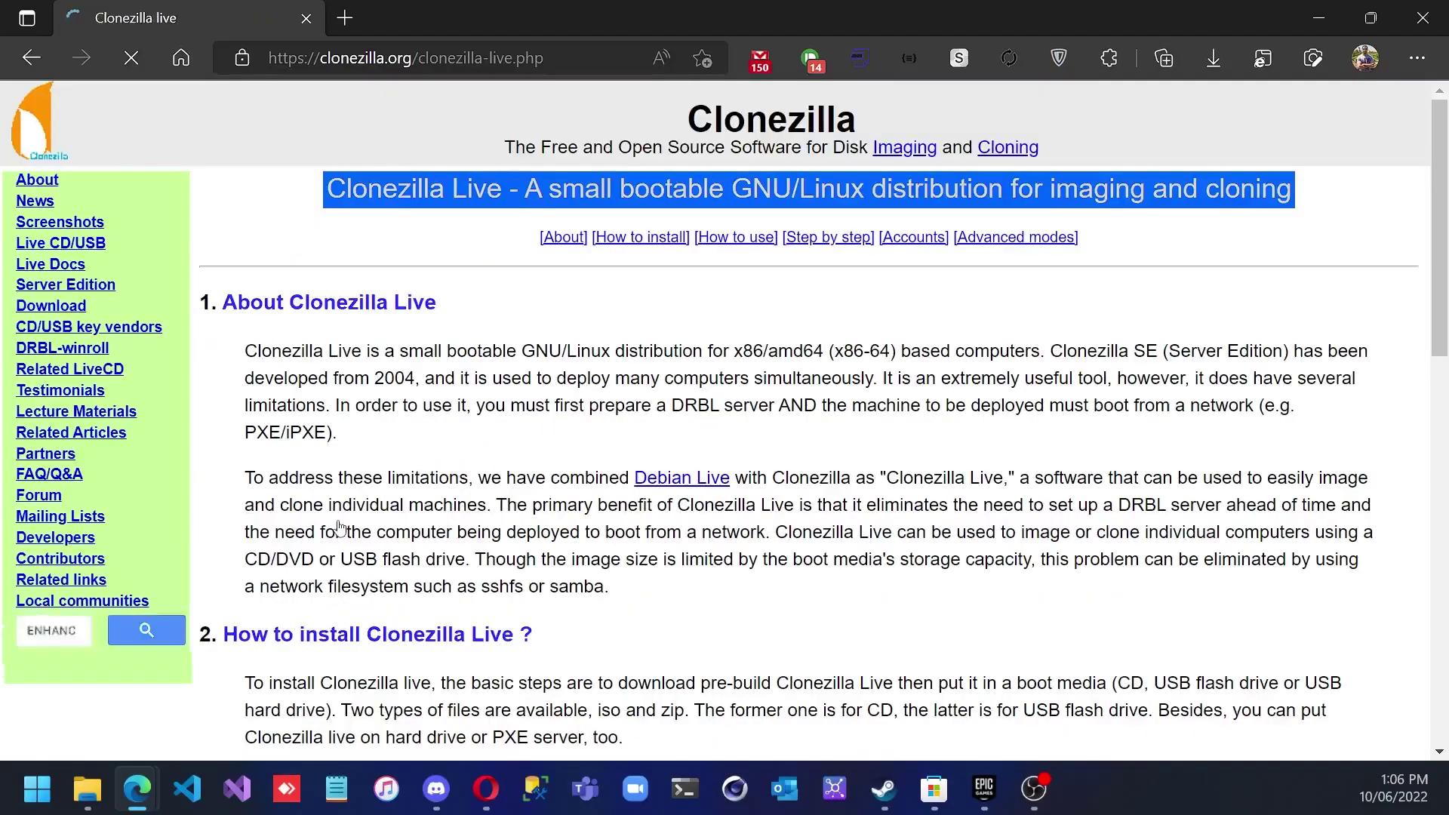
scroll(338, 526, "down", 6)
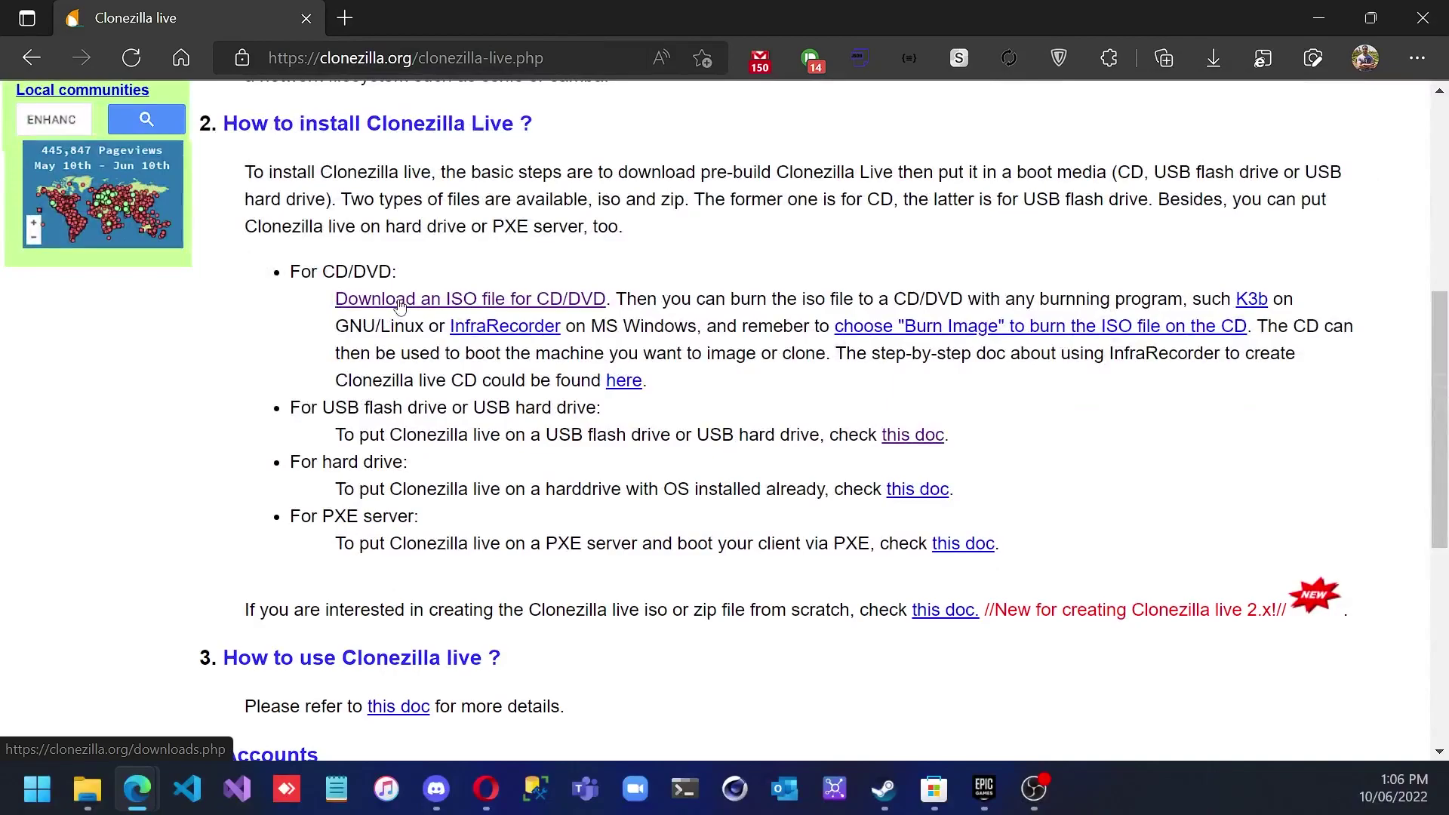
left_click(400, 301)
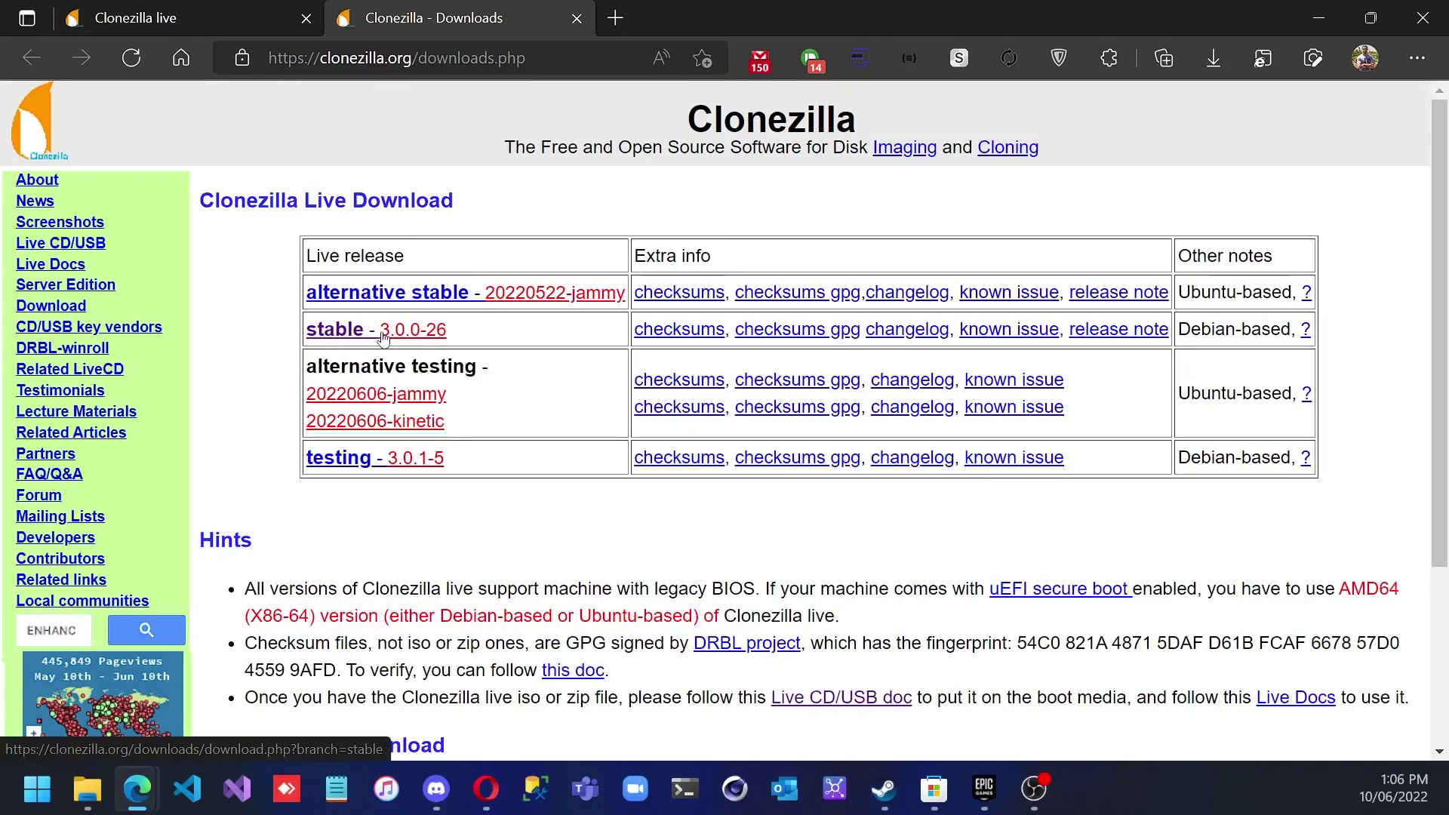
- Pick the stable release with file type iso and start the download
left_click(360, 337)
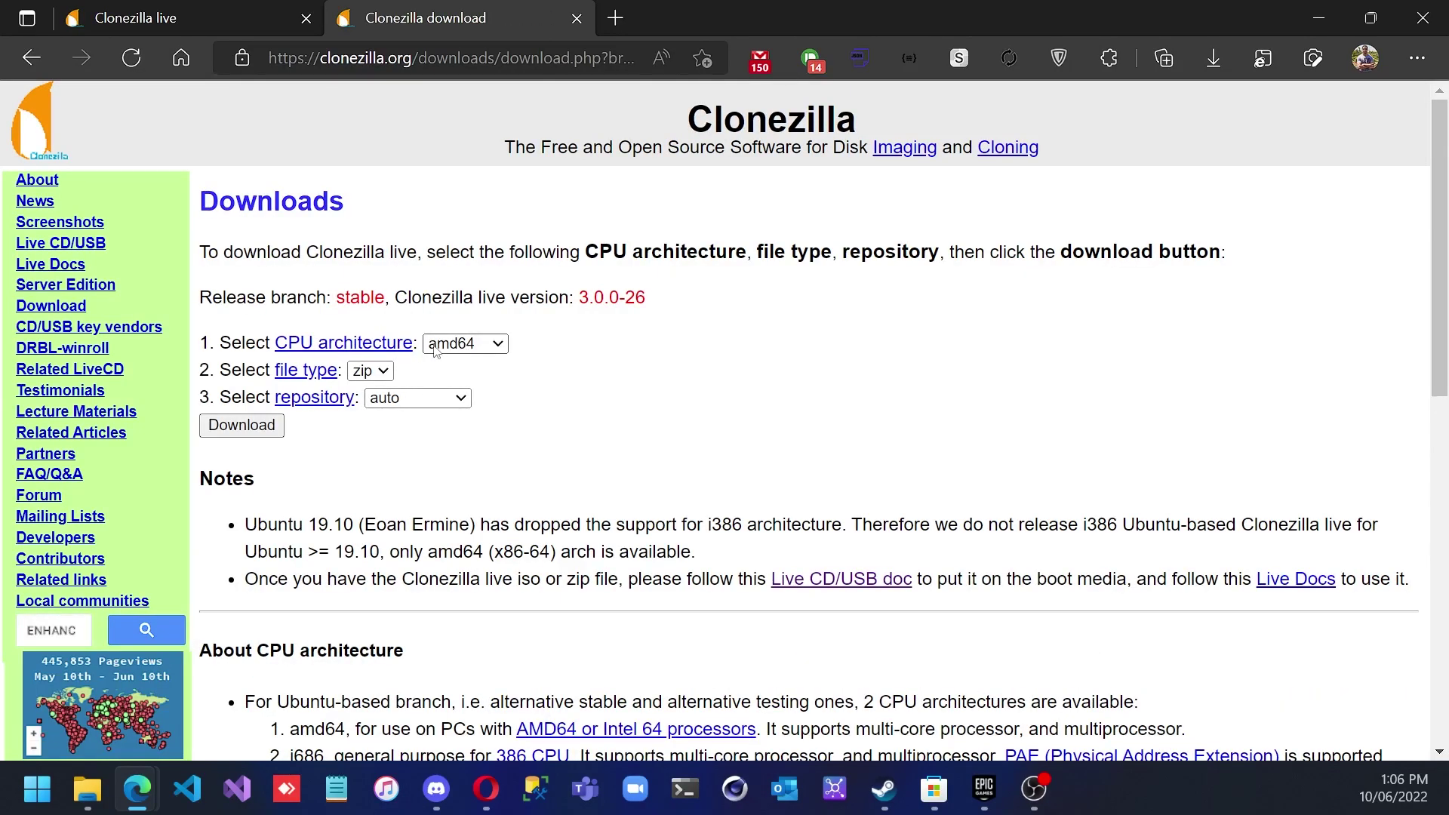
left_click(368, 377)
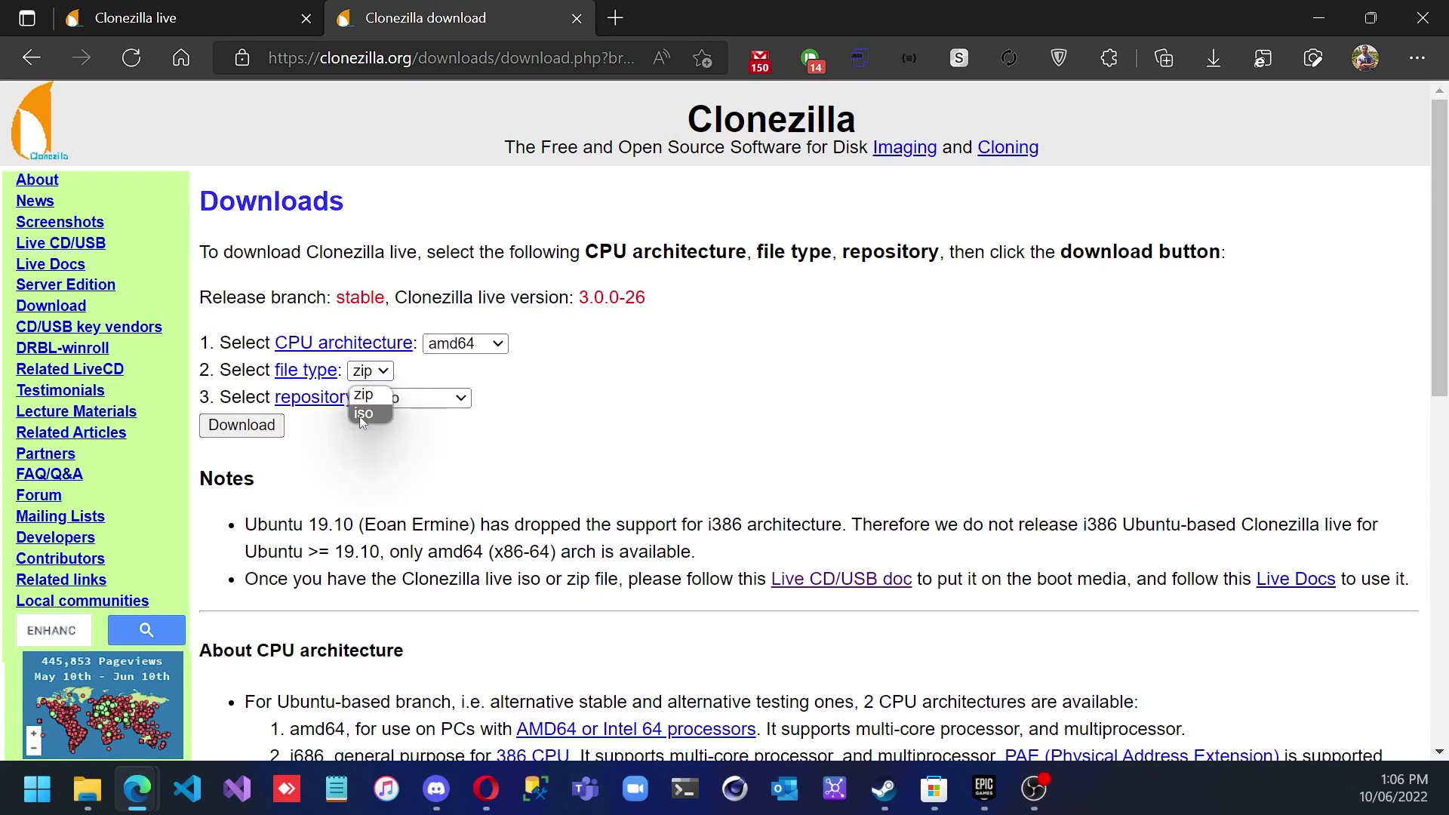
left_click(363, 414)
left_click(260, 427)
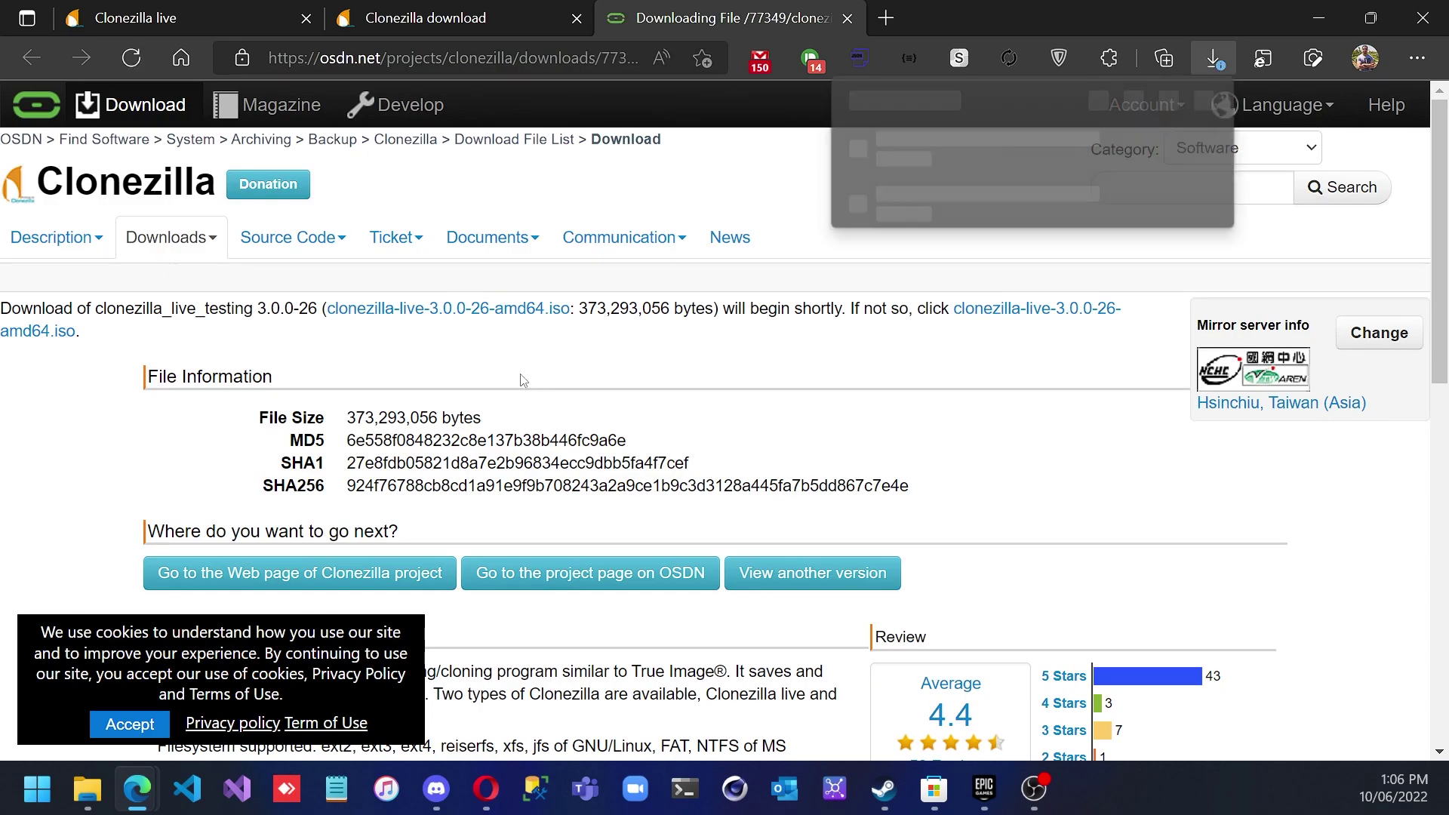
- Save the Clonezilla amd64 ISO using Save as from the Downloads flyout
left_click(1106, 189)
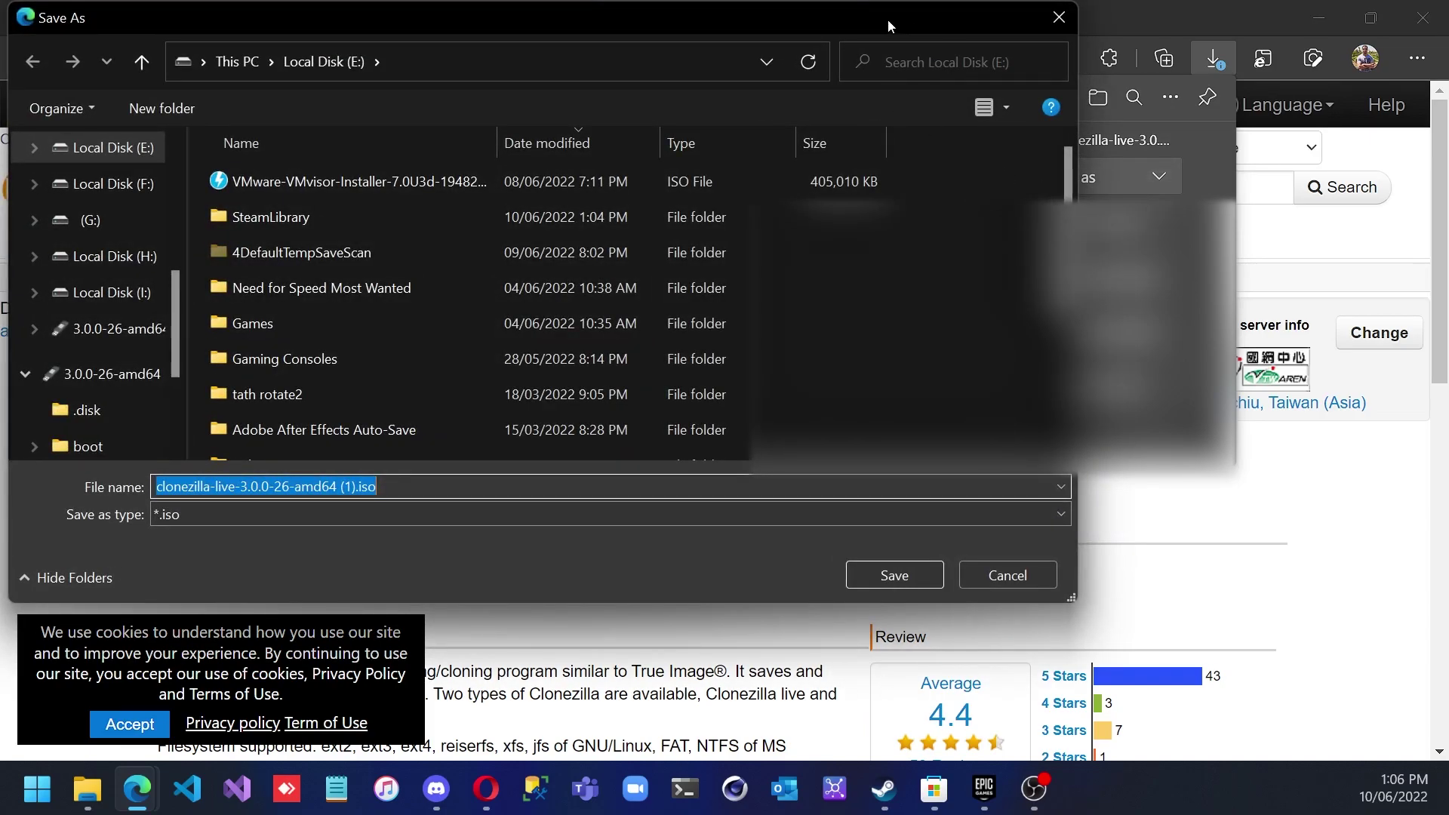
left_click_drag(887, 19, 1096, 17)
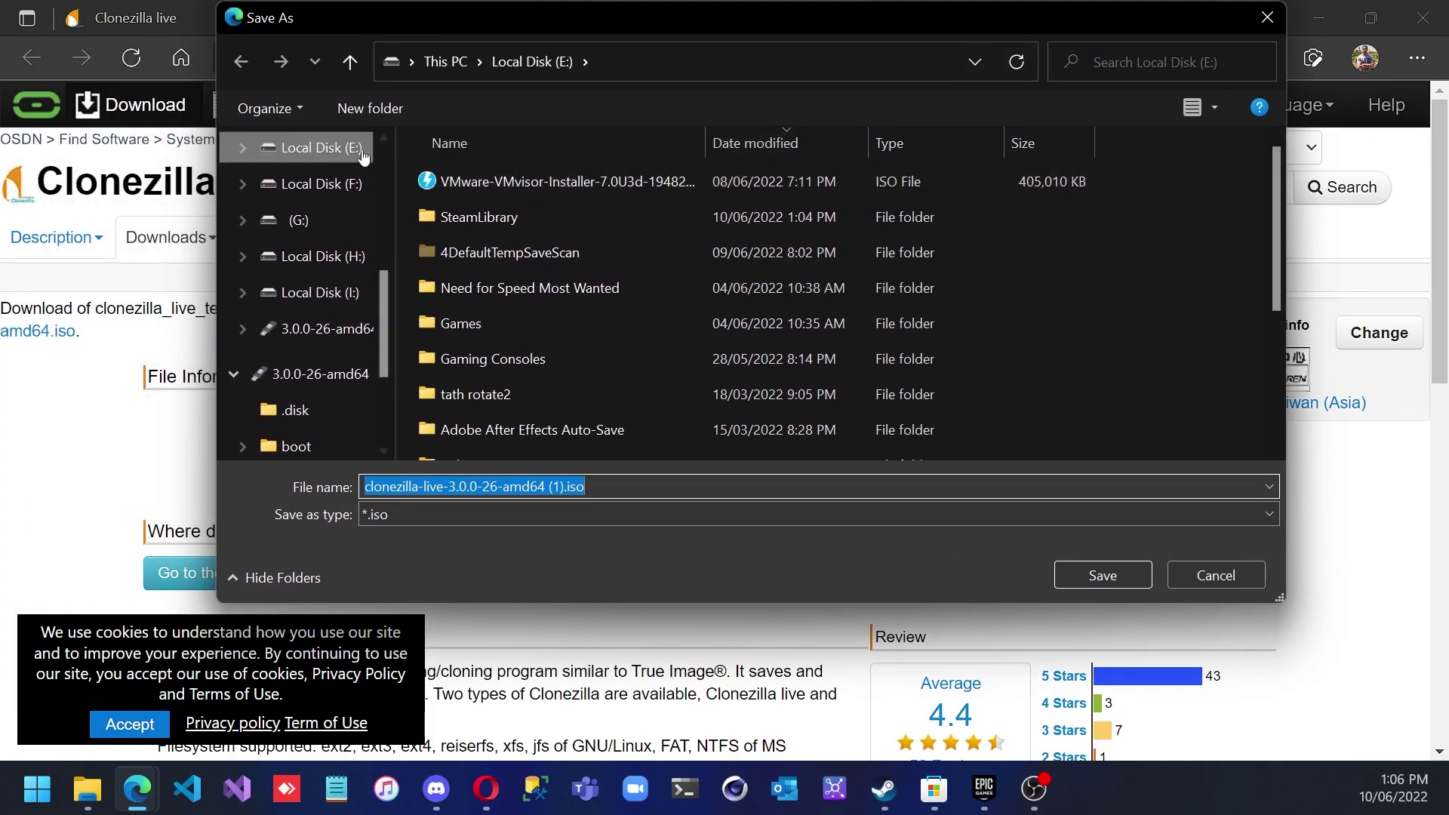
scroll(347, 228, "up", 4)
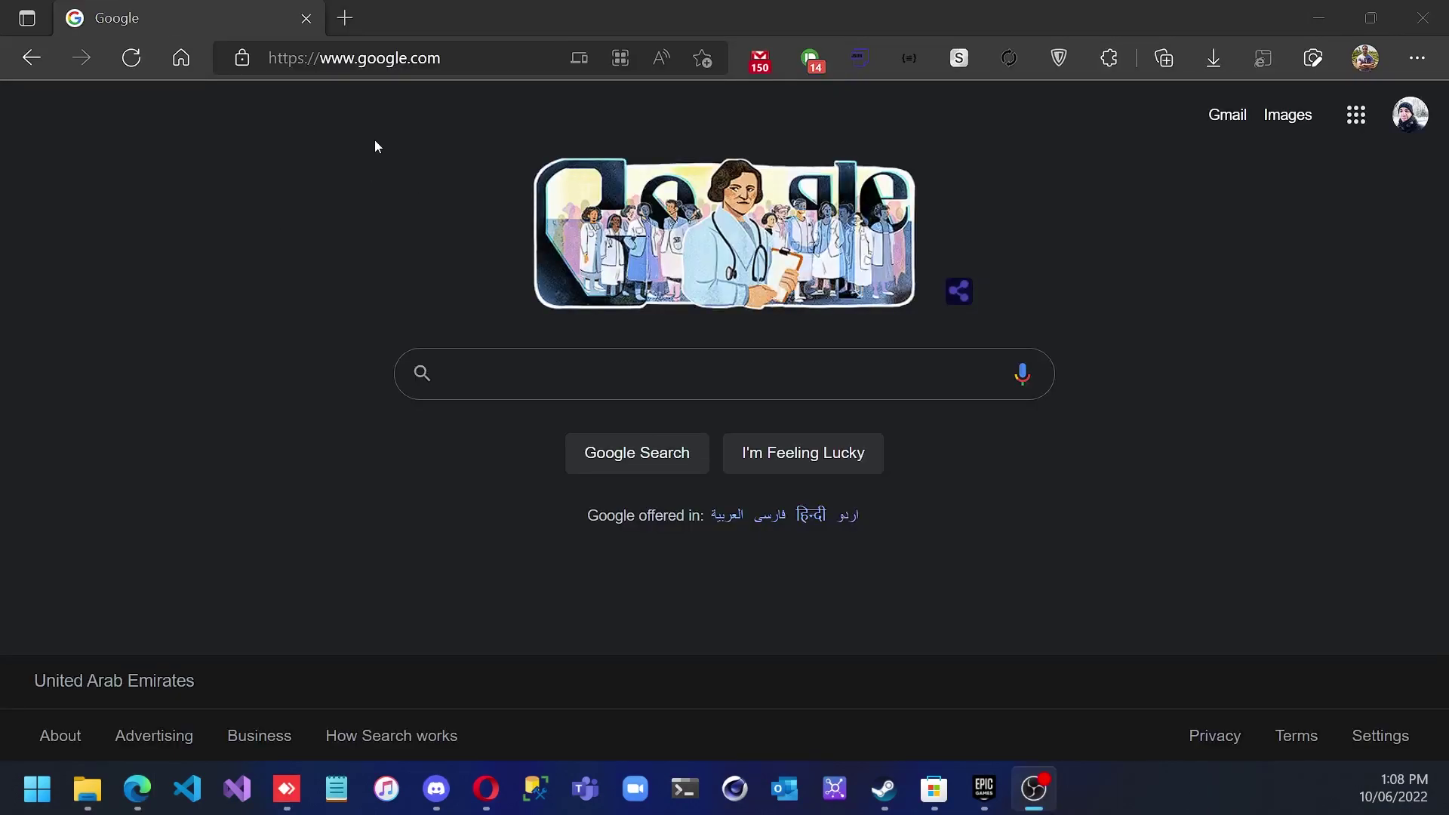
- Search for Rufus and open the official rufus.ie website
left_click(370, 59)
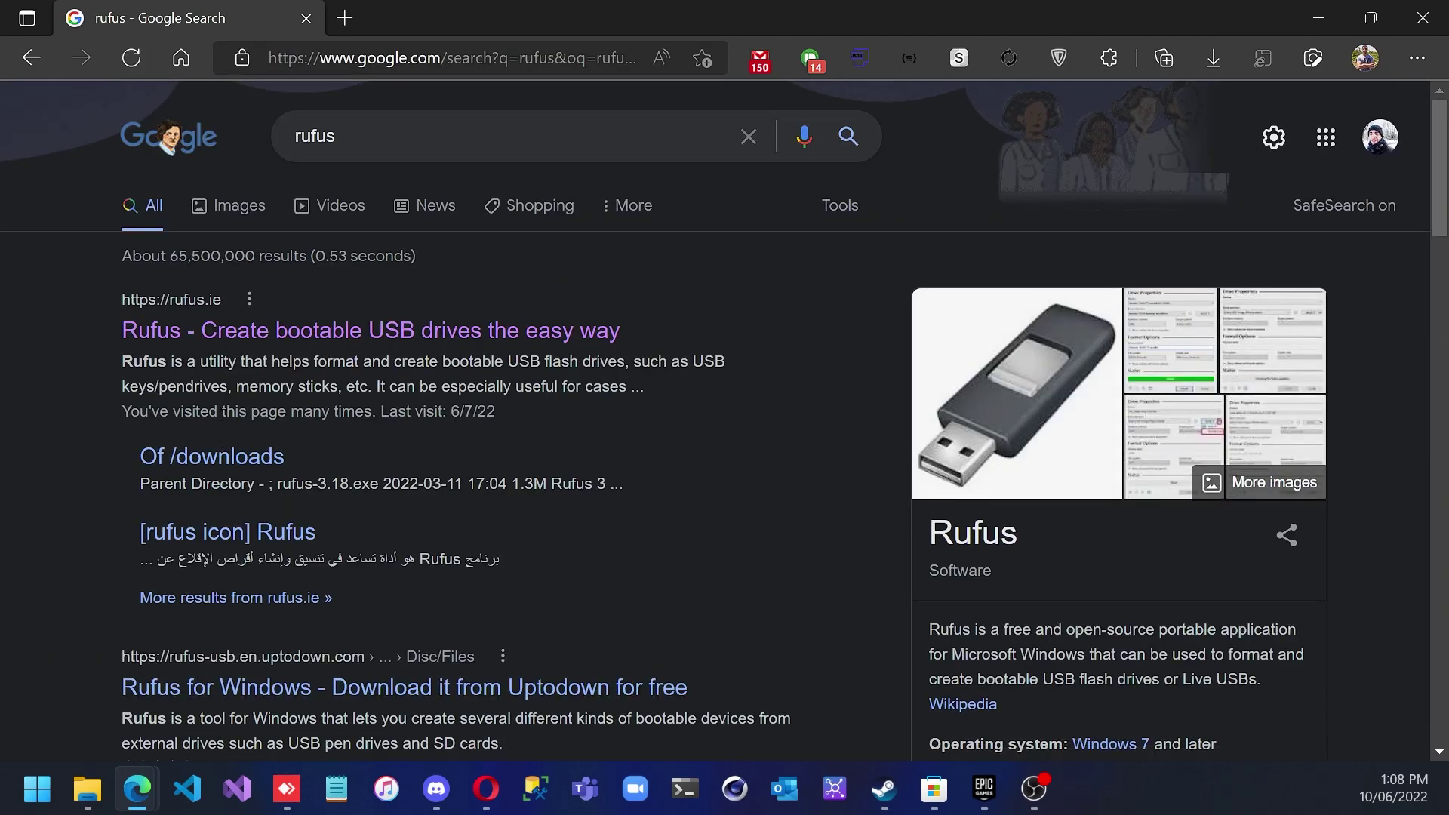
left_click(249, 335)
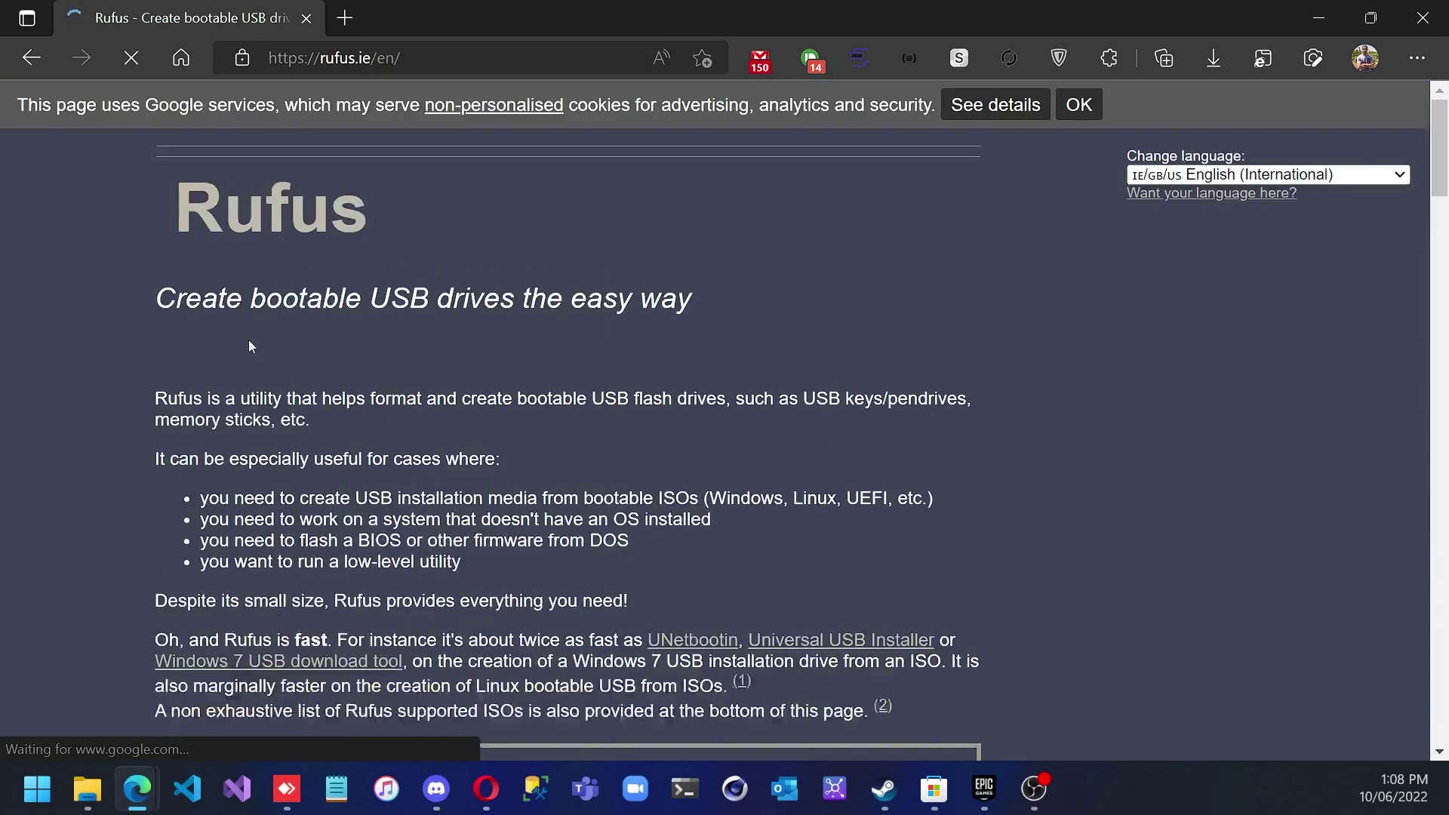
scroll(248, 343, "down", 12)
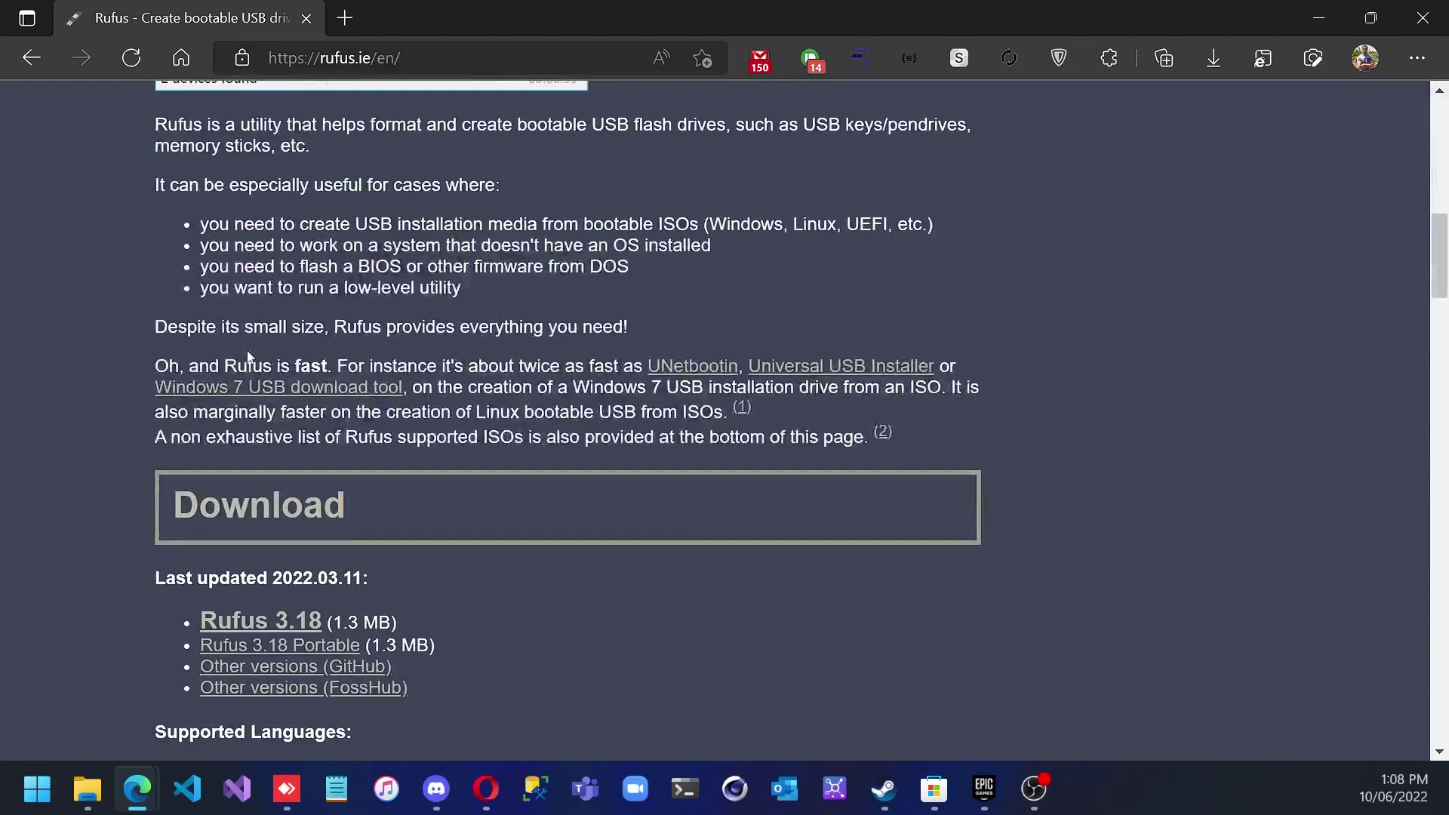
scroll(249, 356, "down", 3)
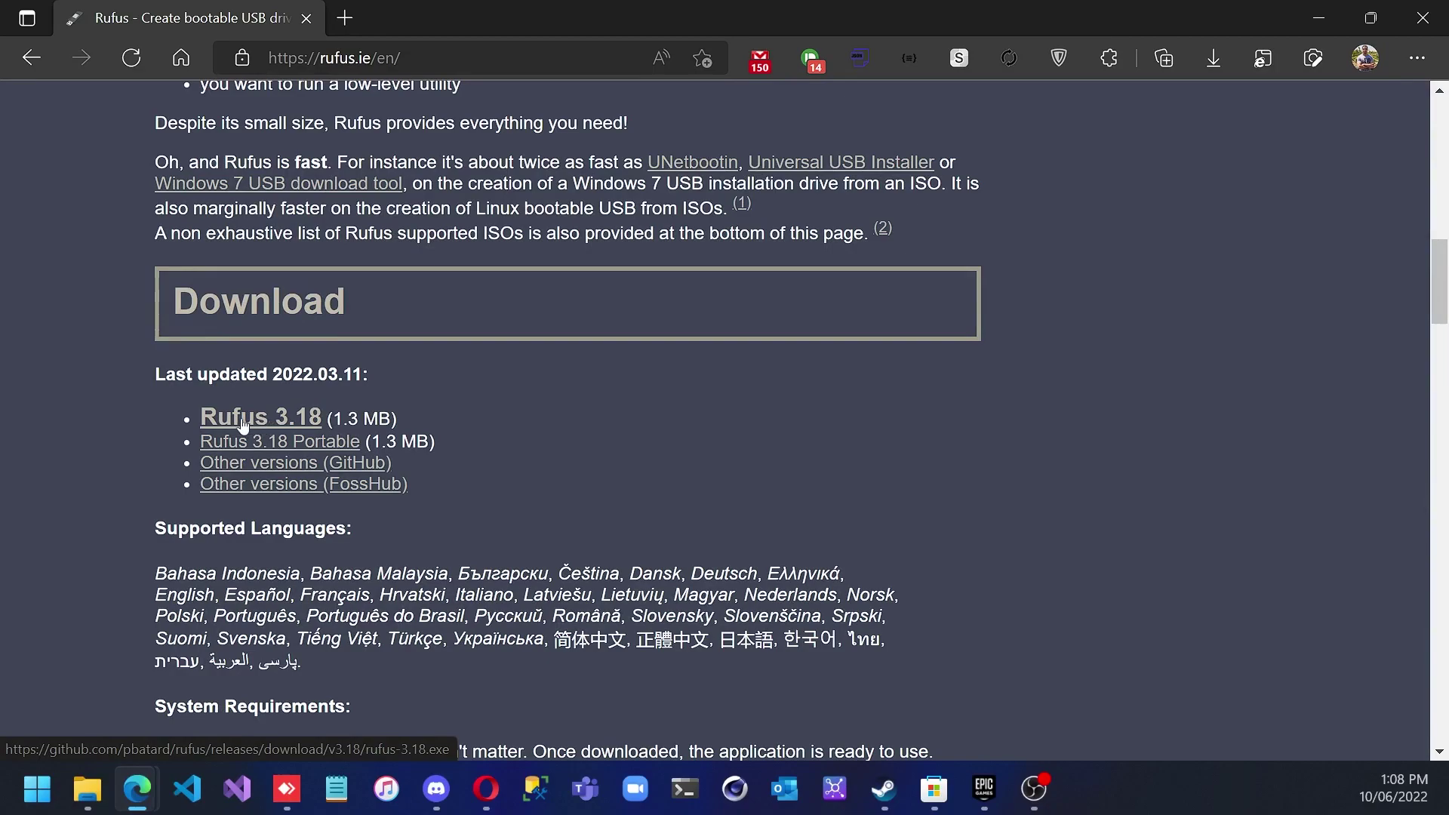
- Download the Rufus 3.18 installer and save it with Save as
left_click(273, 424)
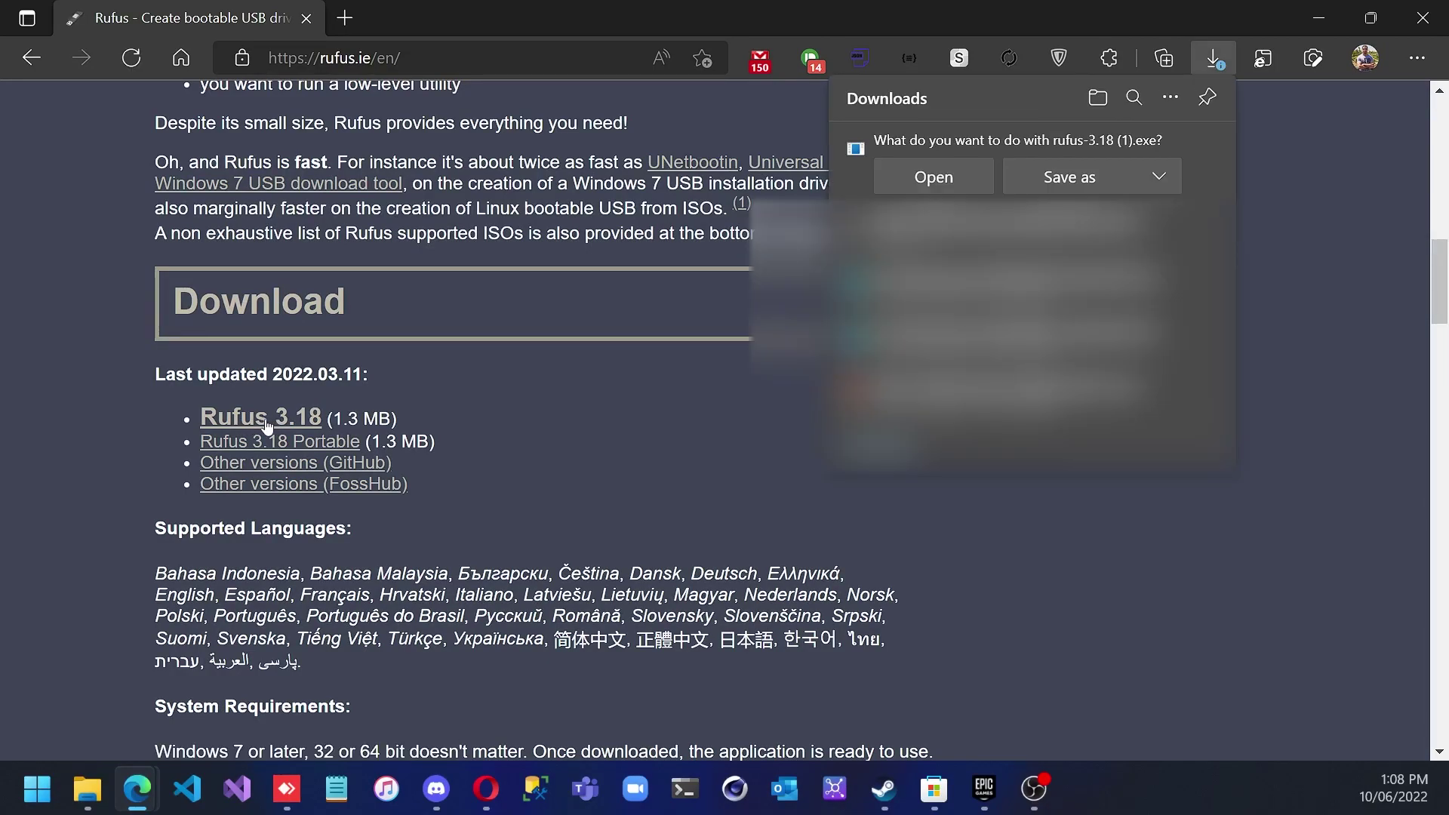
left_click(1049, 181)
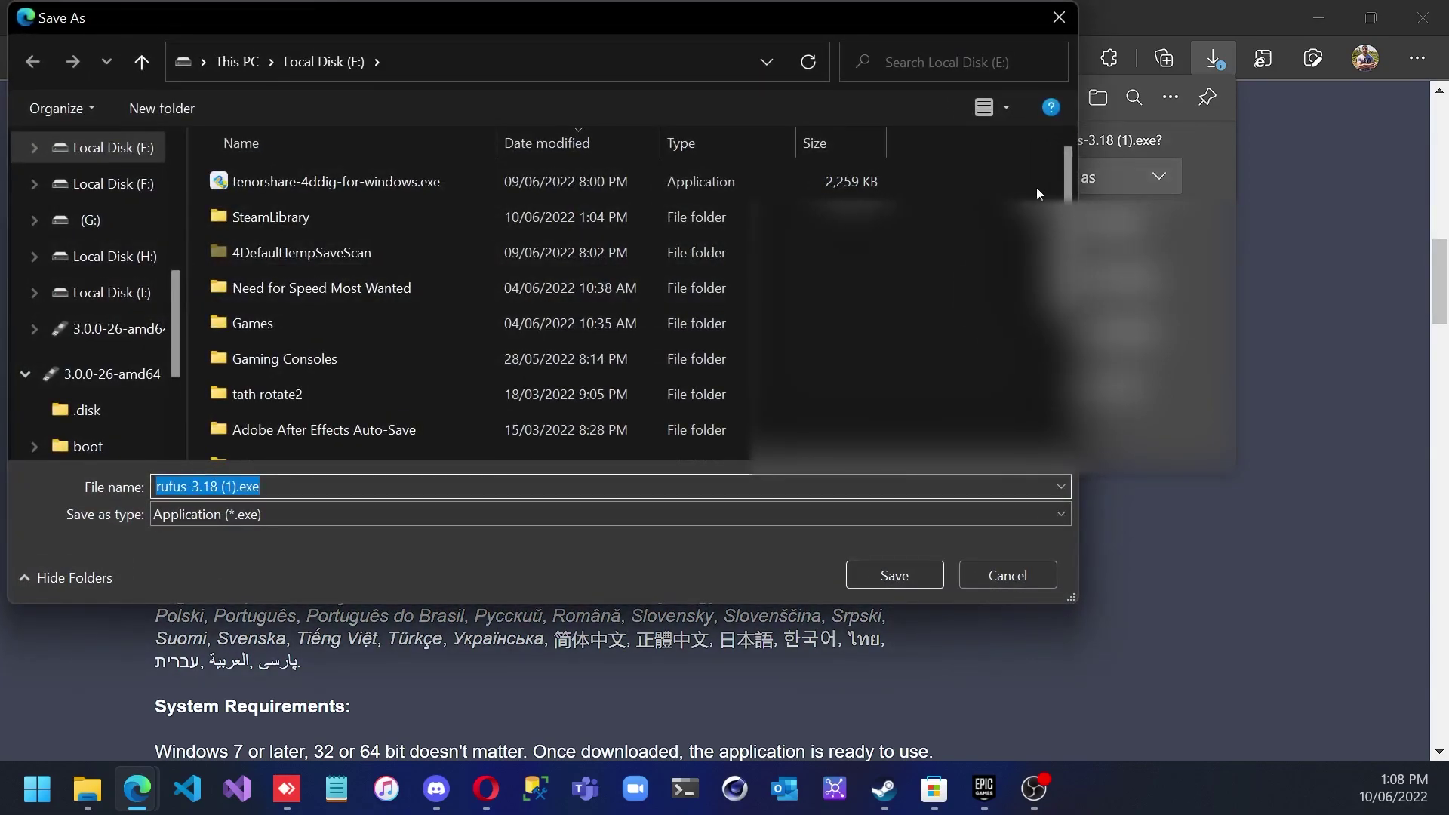
left_click(905, 573)
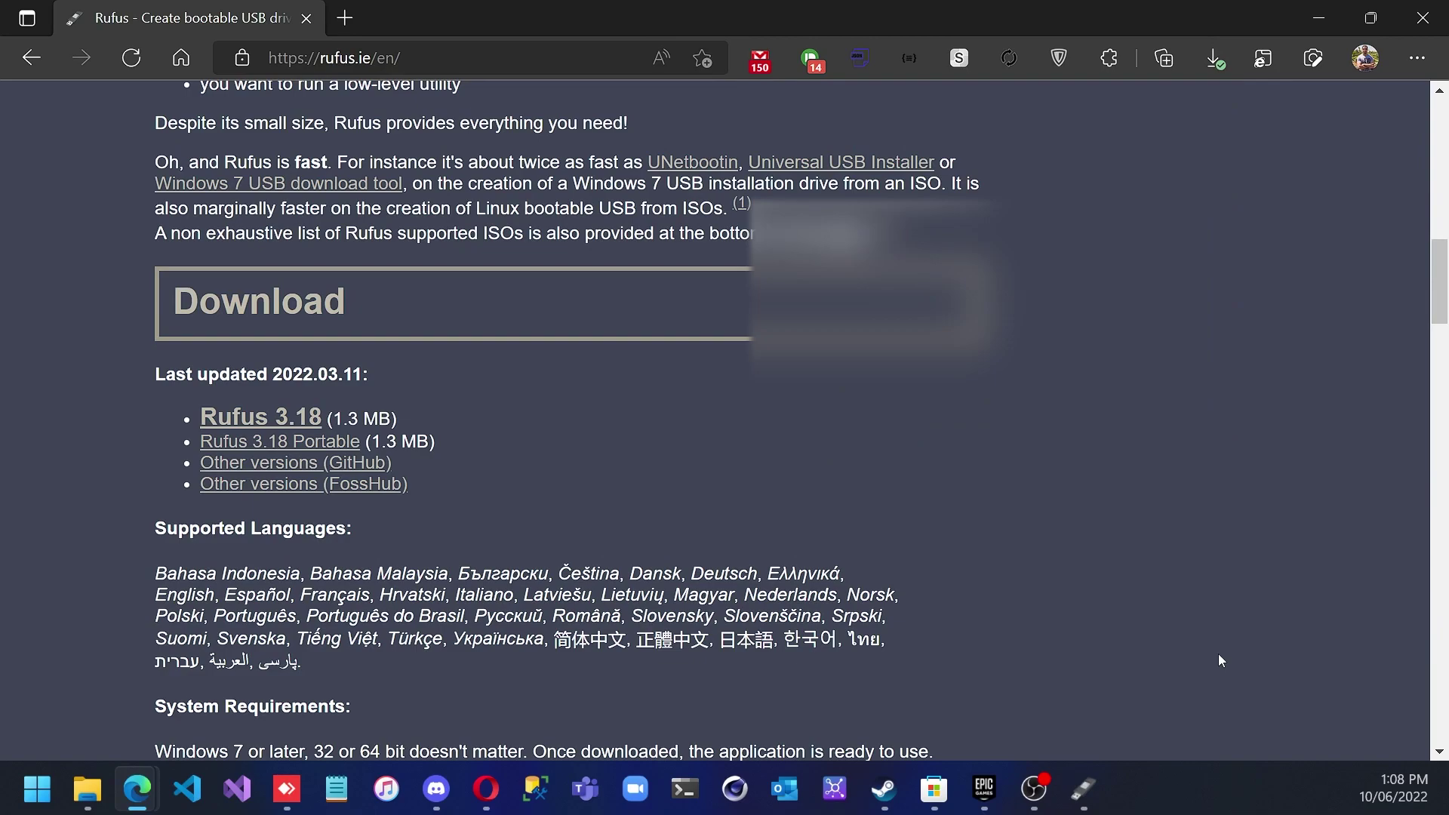
- Load clonezilla-live-3.0.0-26-amd64.iso as the boot image, targeting the 16 GB J: drive
left_click(1081, 793)
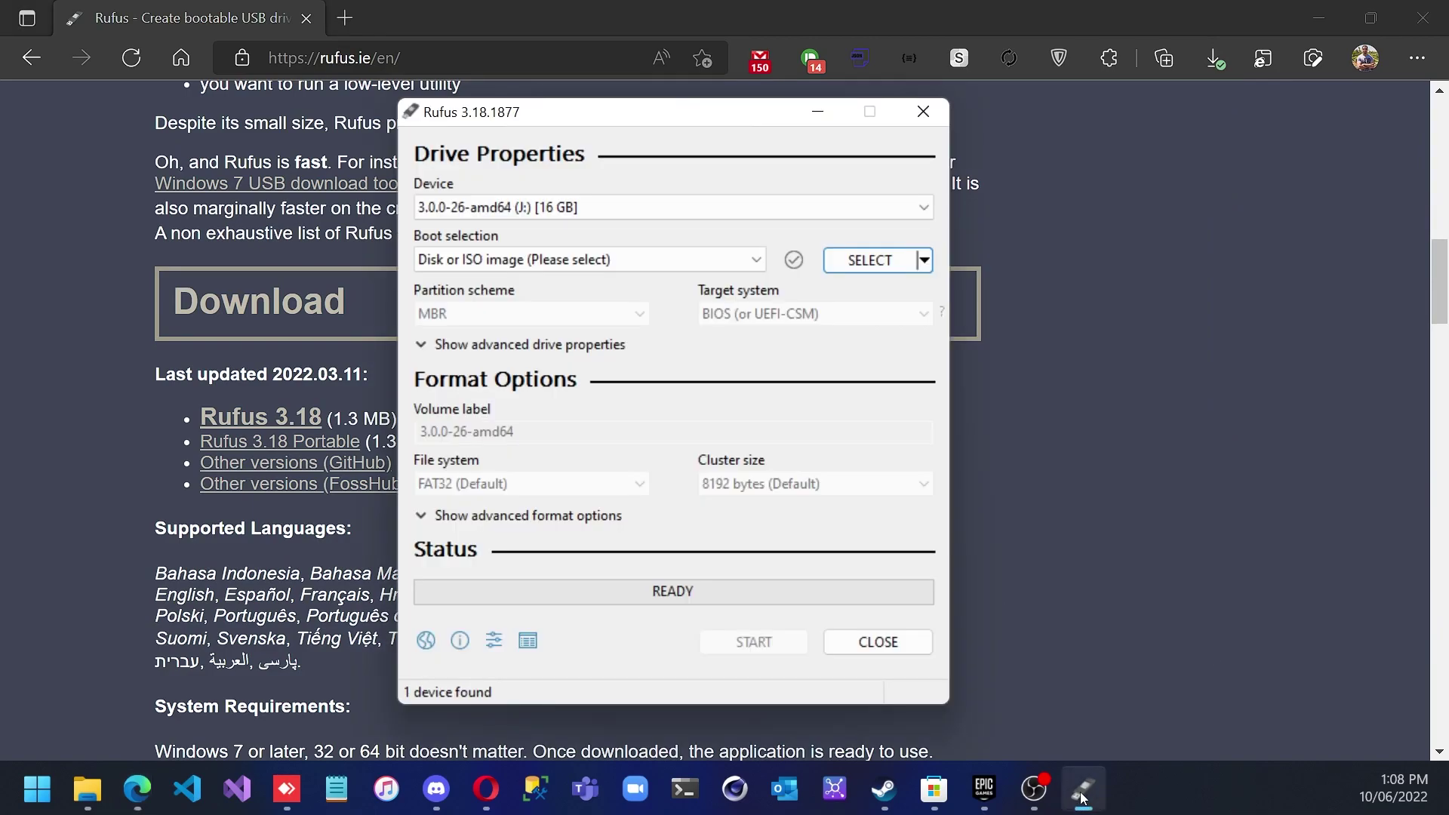
left_click(840, 261)
double_click(662, 393)
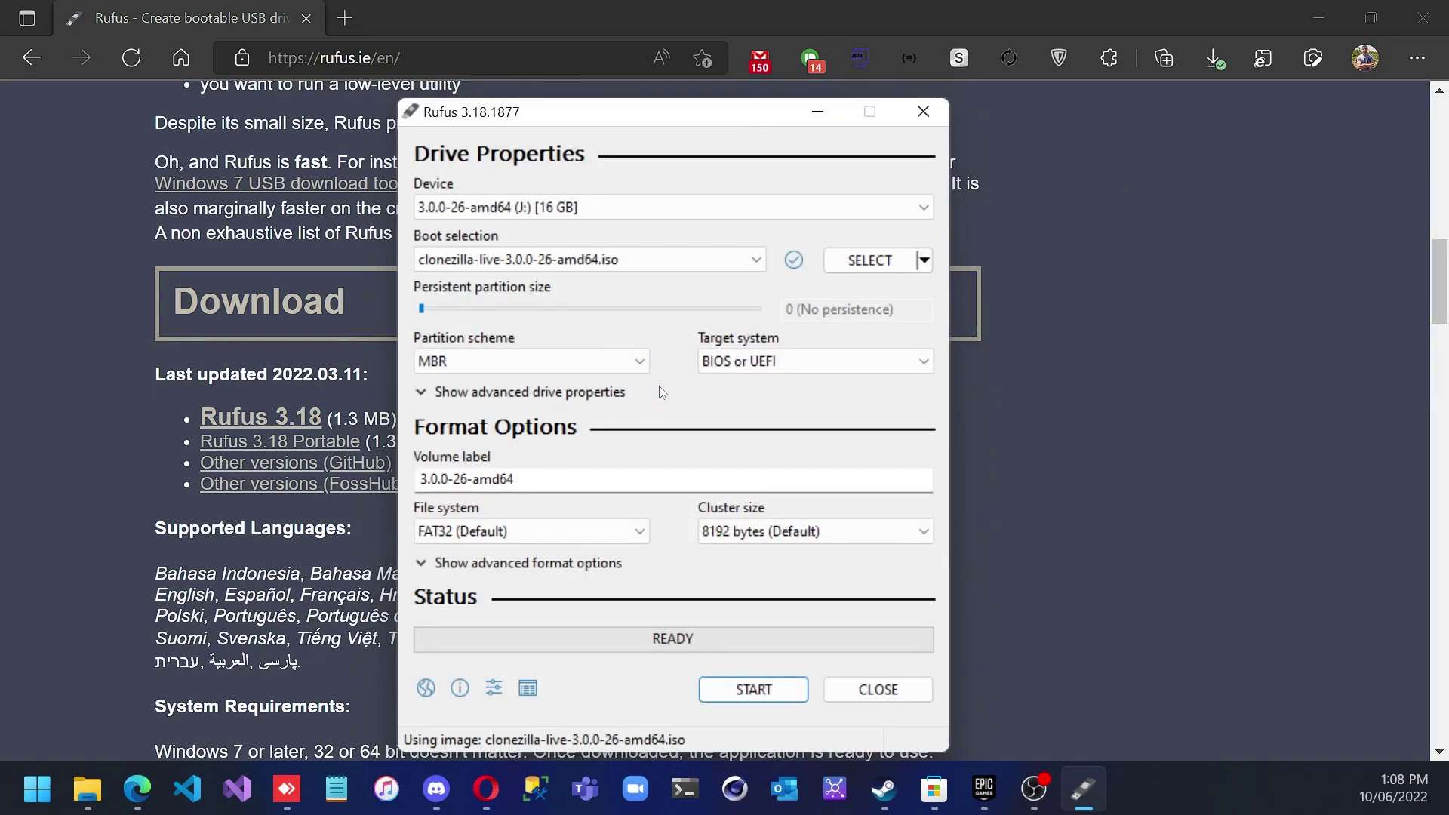
left_click(563, 210)
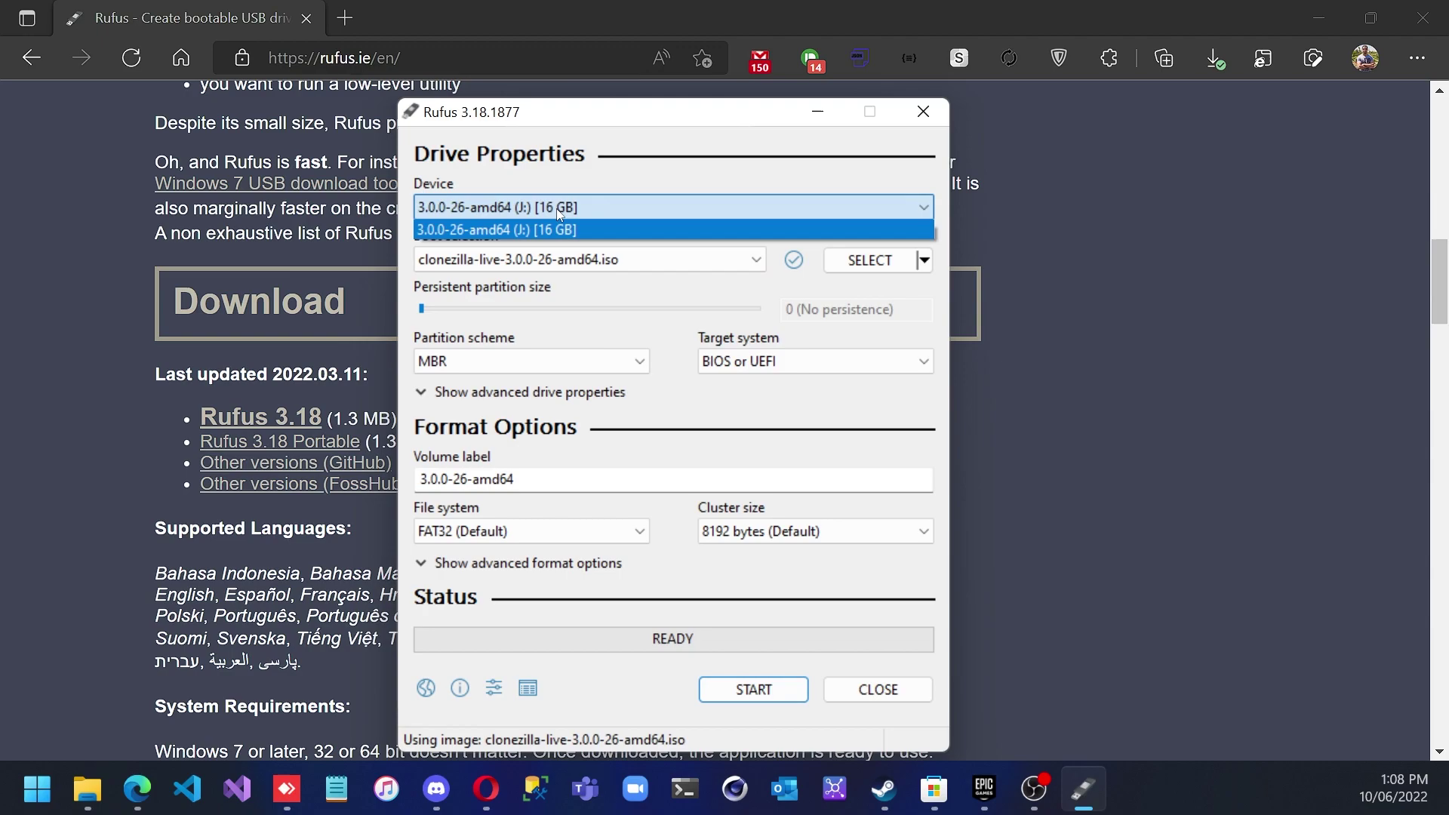
left_click(568, 217)
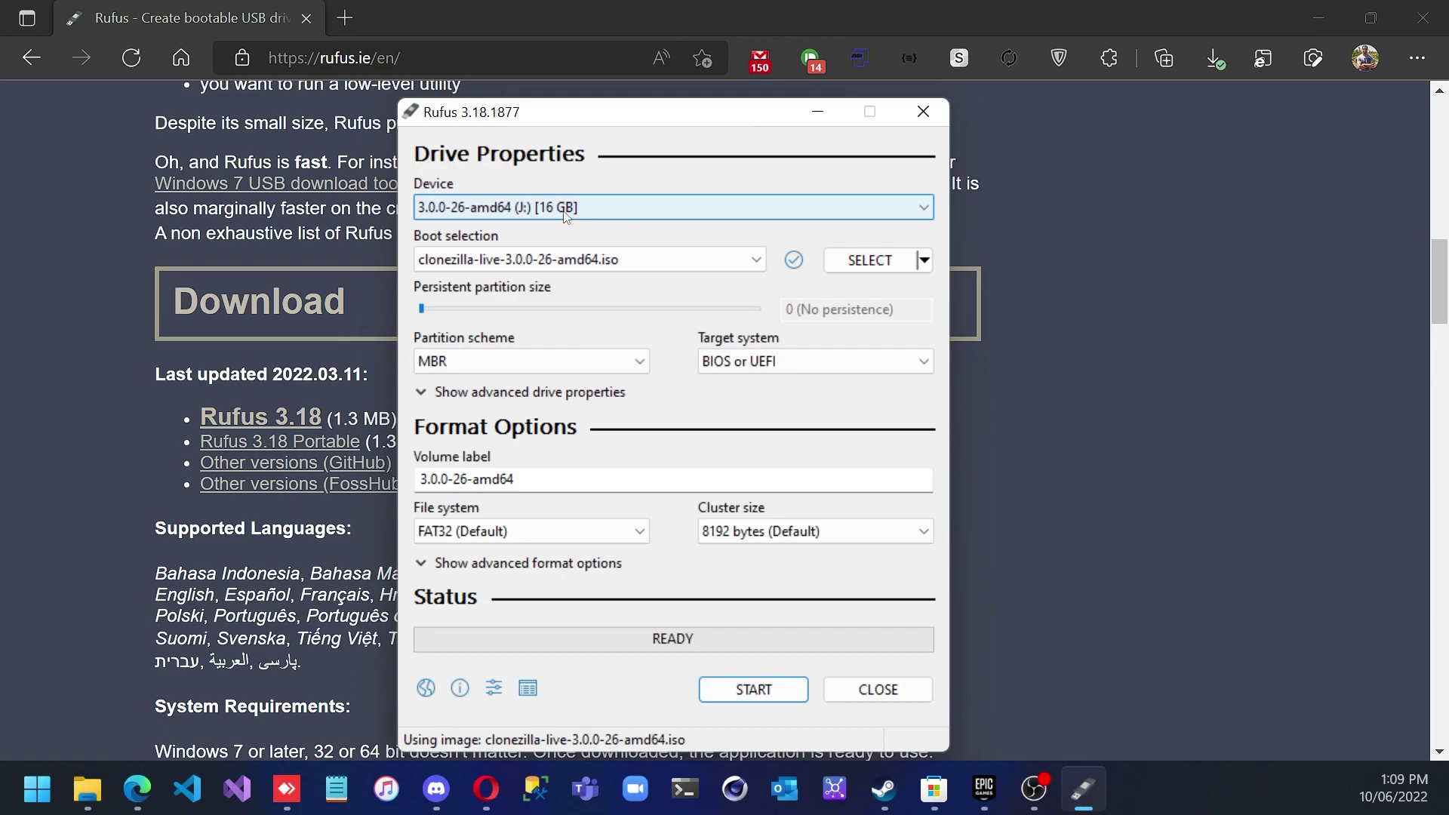
left_click(868, 261)
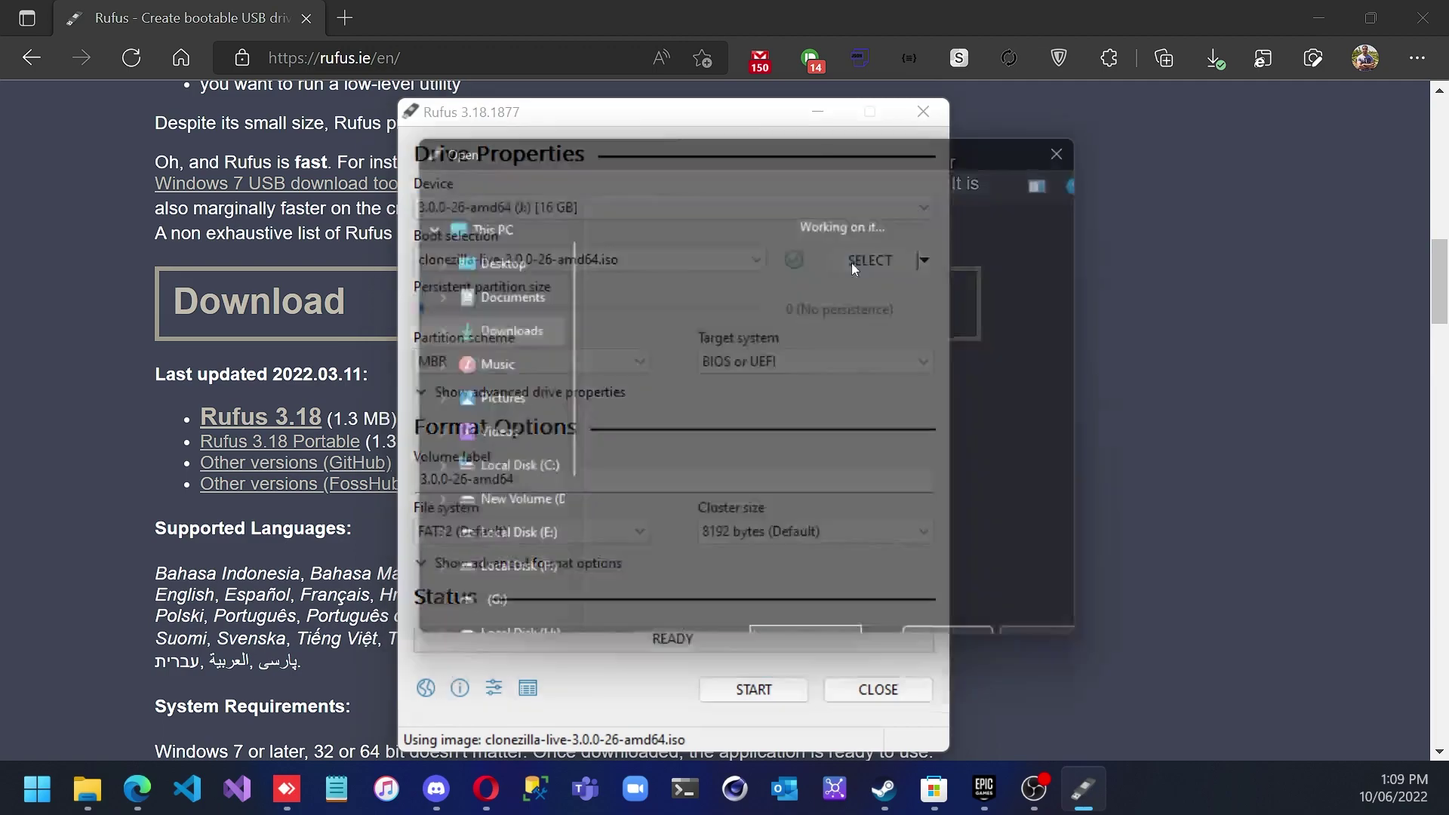
double_click(683, 377)
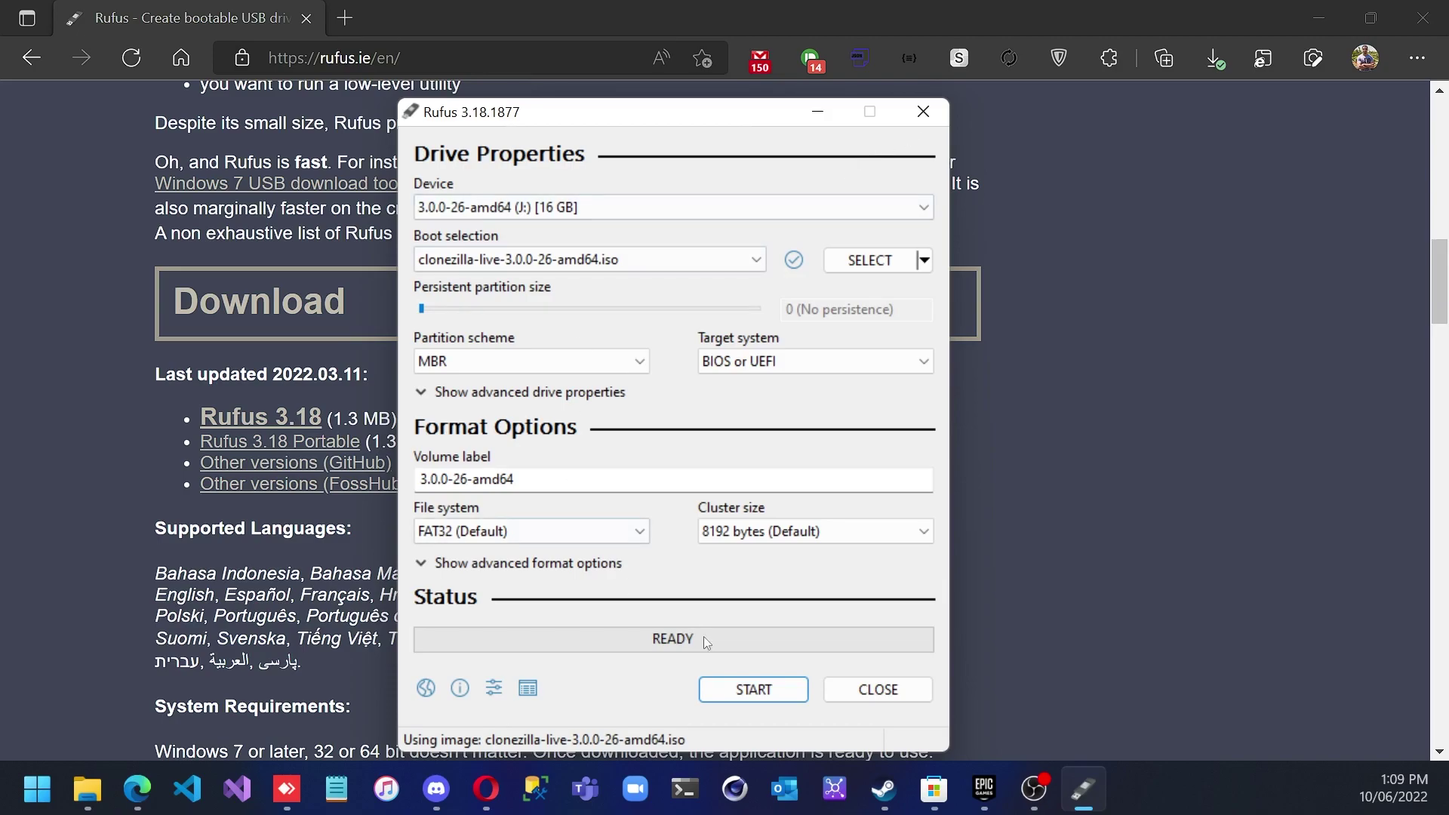
- Write the USB in ISO Image mode, accepting the data-loss warning, then close Rufus
left_click(739, 692)
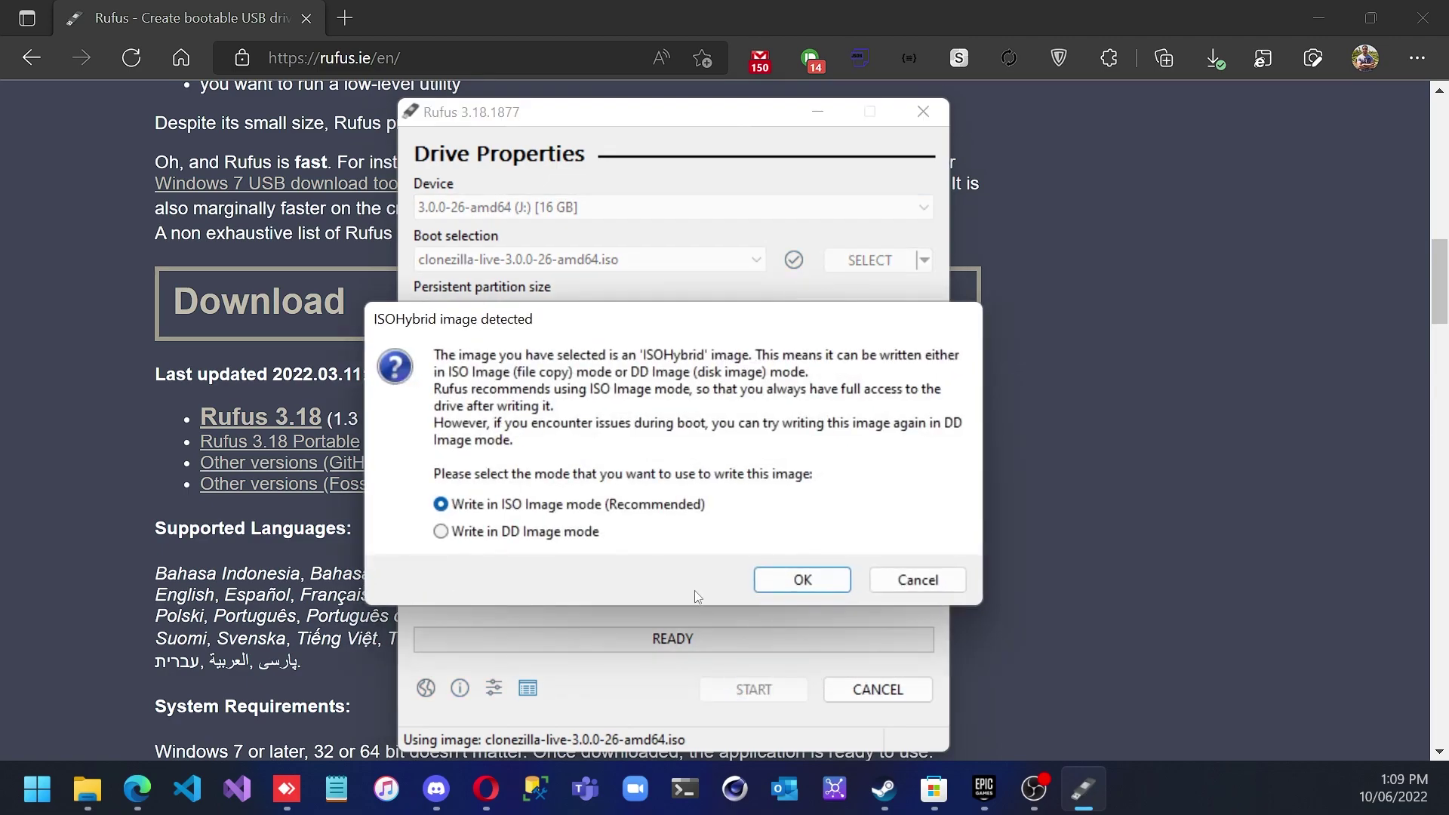
left_click(789, 582)
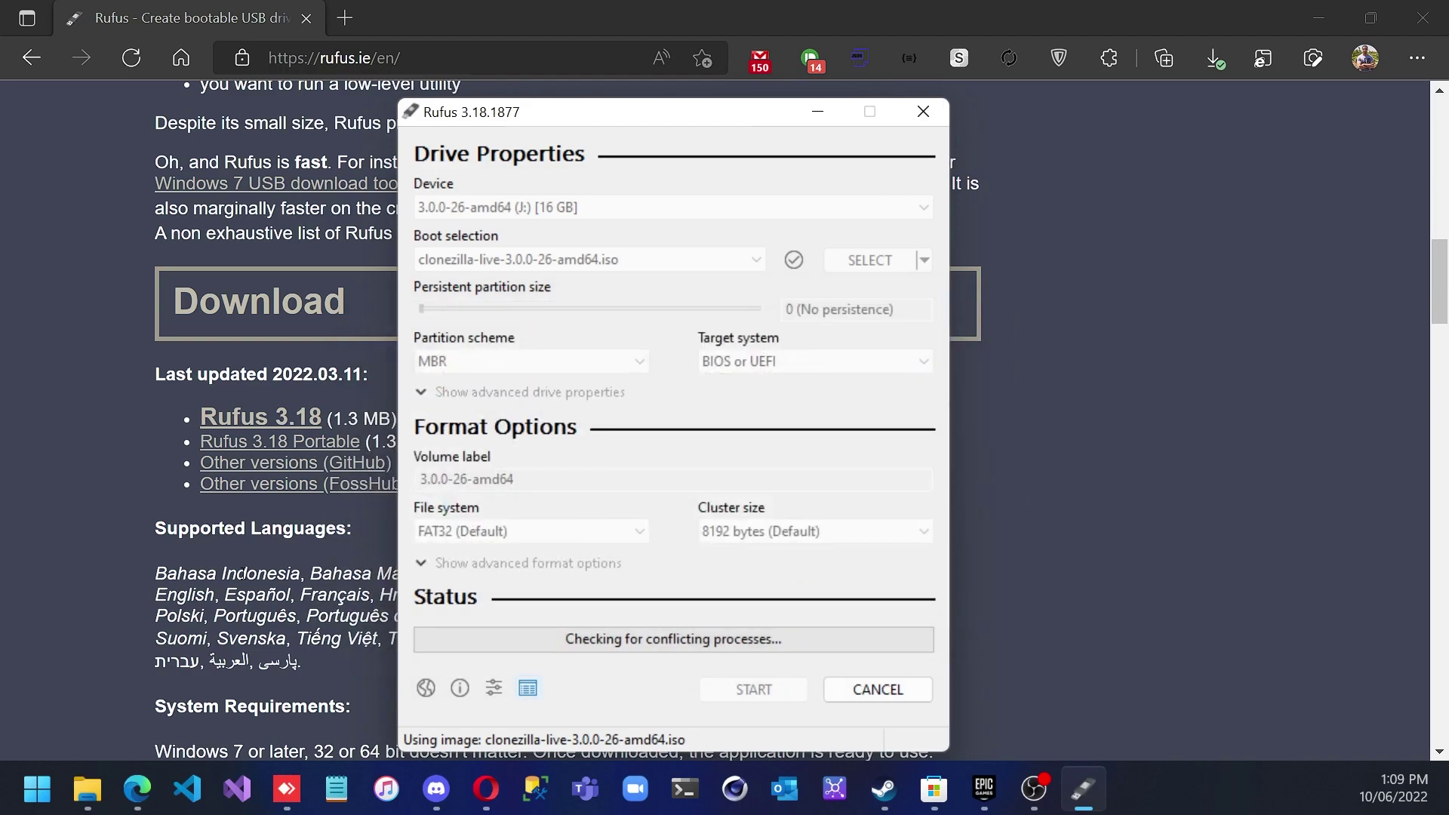
left_click(796, 470)
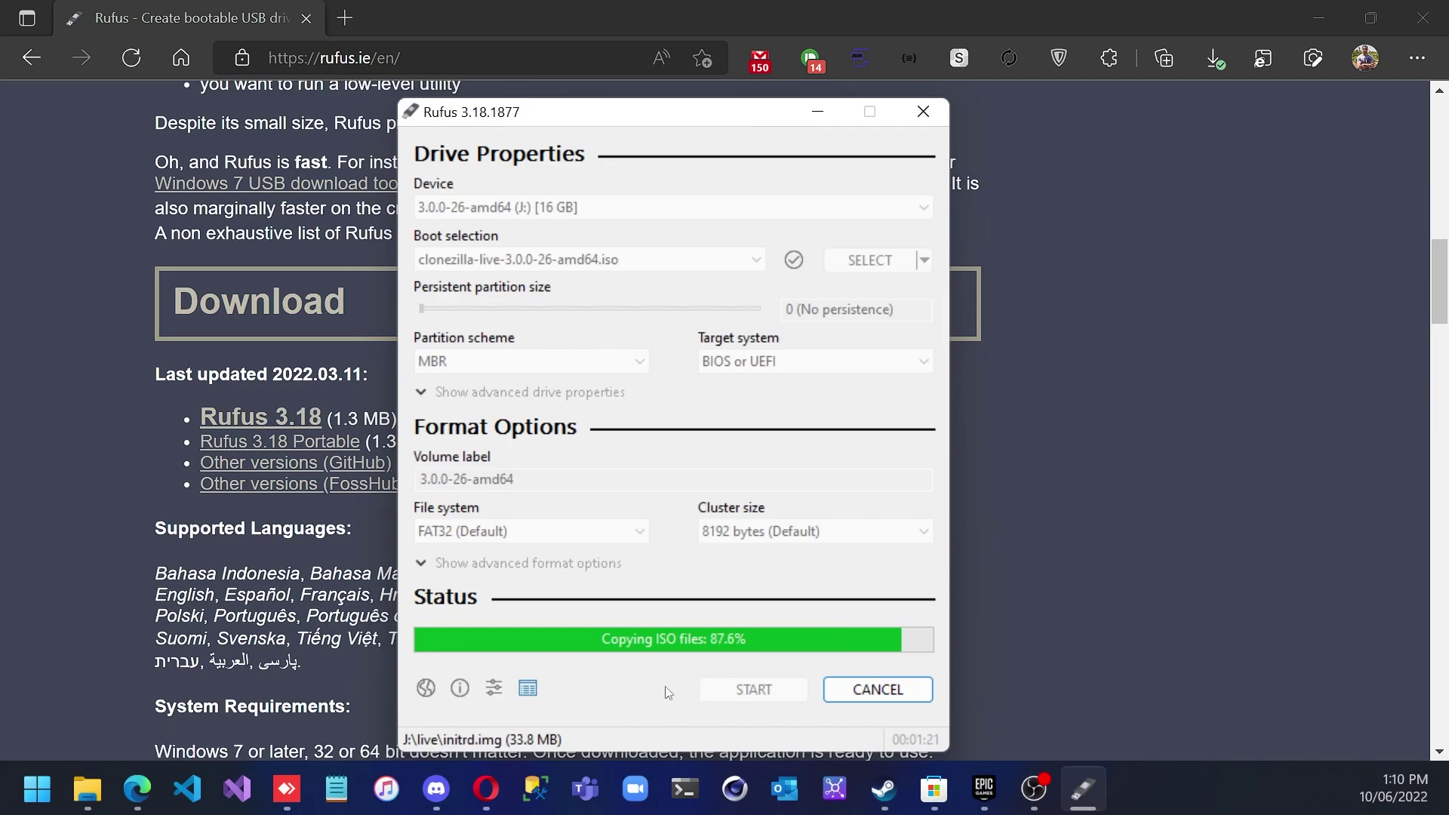
left_click(876, 690)
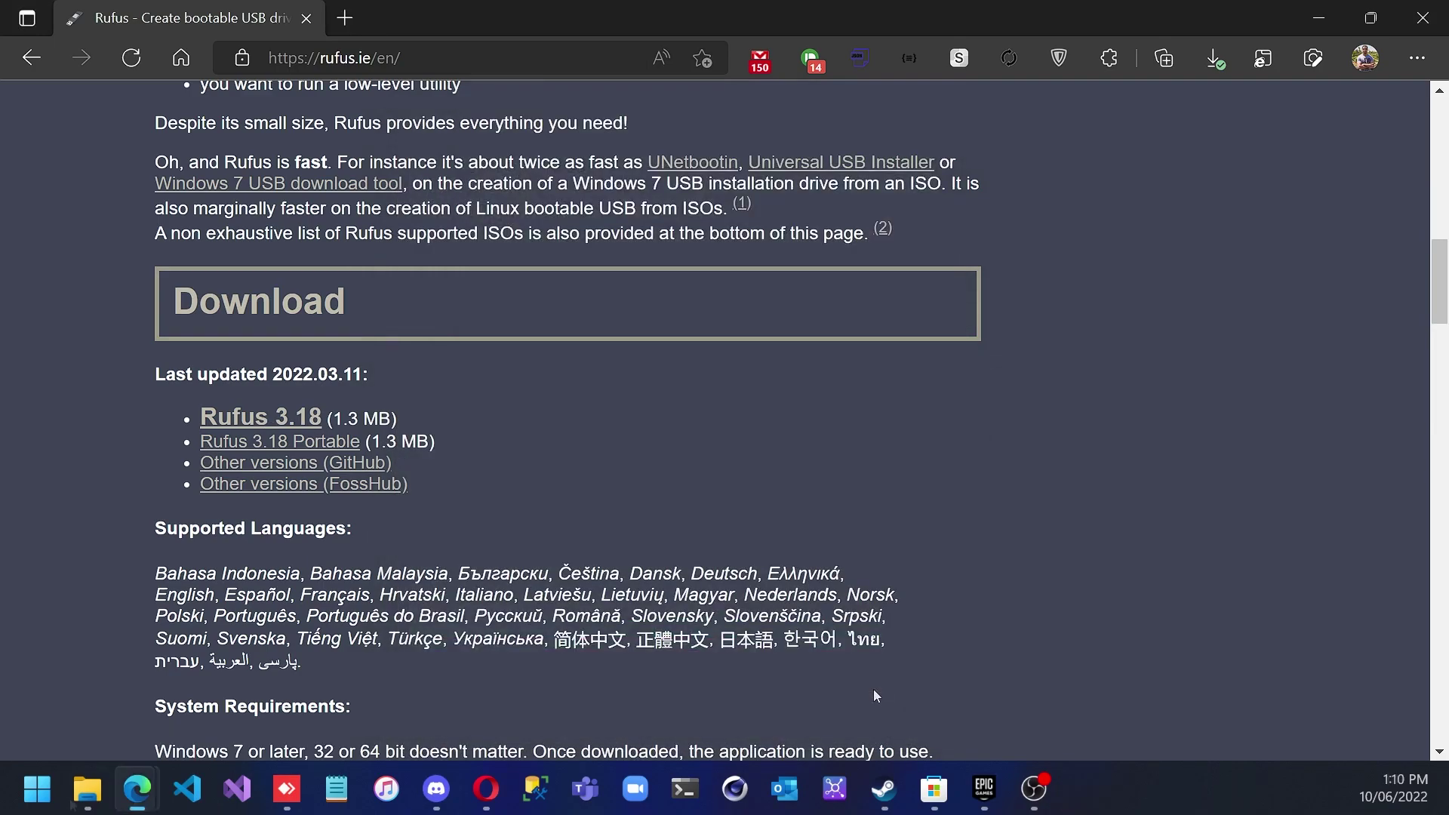
- Eject the 3_0_0-26-AM (J:) USB drive from This PC in File Explorer
left_click(85, 794)
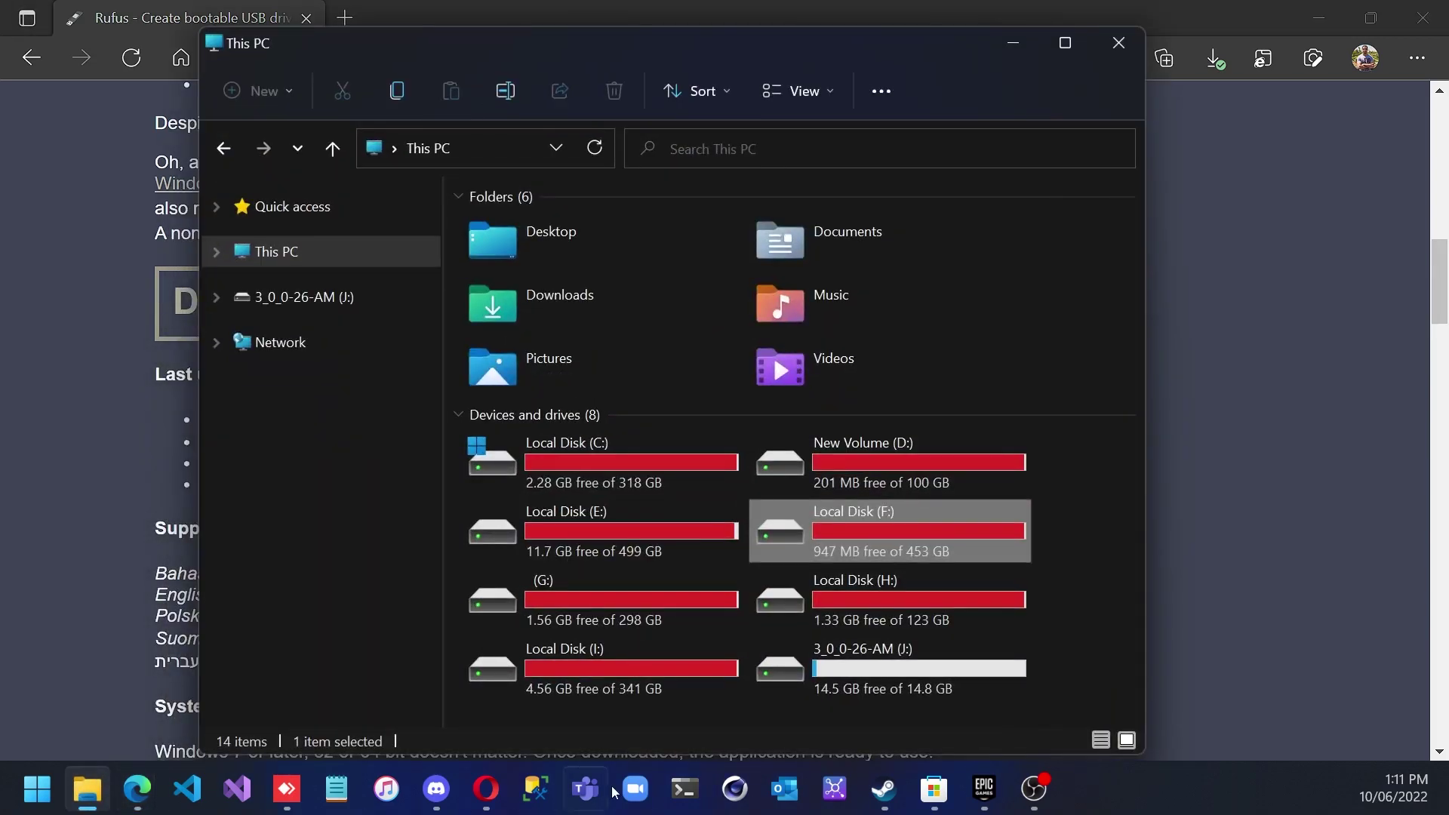
right_click(889, 687)
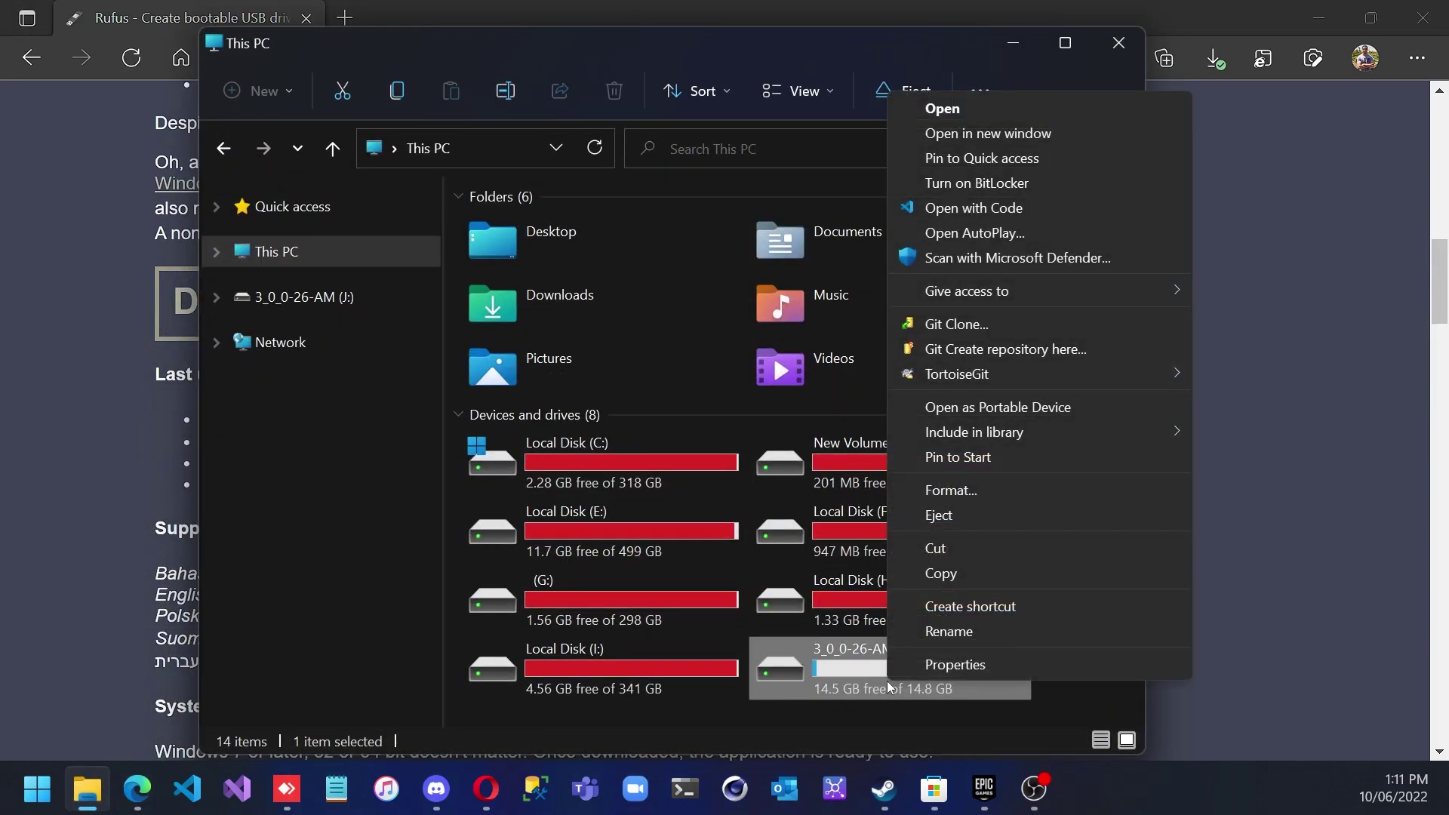
left_click(966, 515)
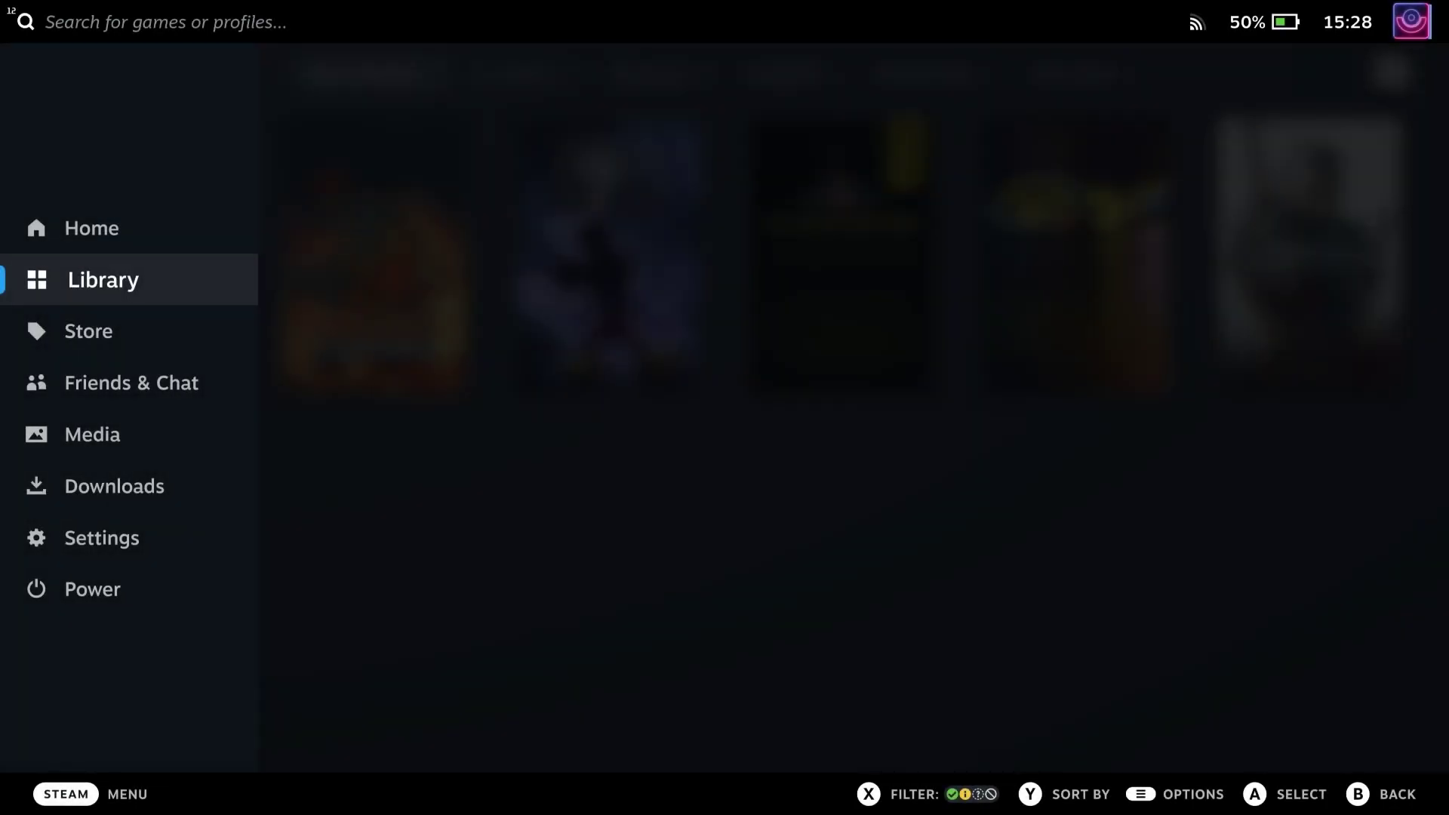
- Shut down SteamOS via Power, then restart into the Insyde H2O boot menu
key("Down")
key("Down")
key("Down")
key("Down")
key("Down")
key("Down")
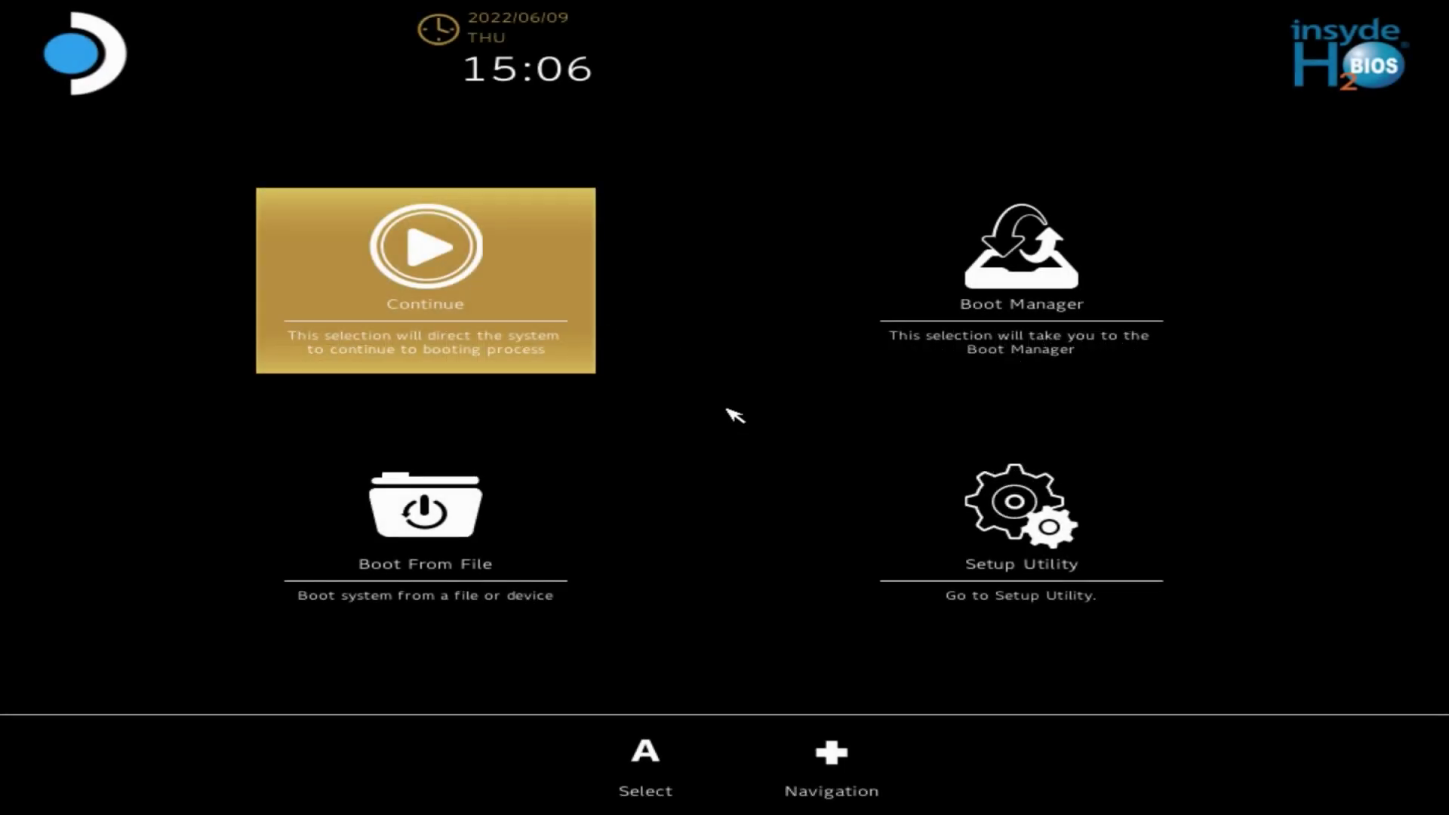
- In Boot Manager, select the Linpus lite (SanDisk) USB entry to boot
key("Right")
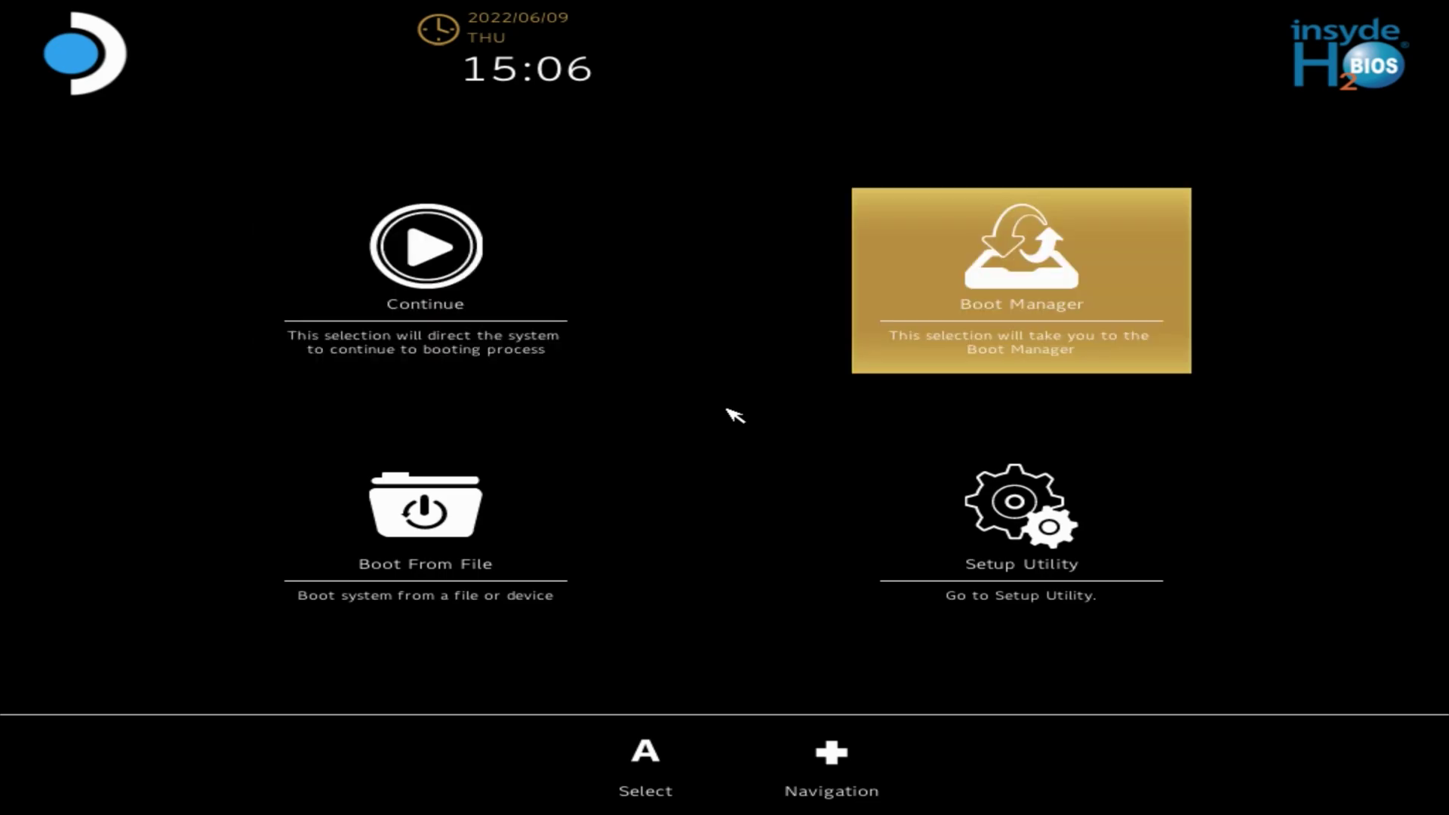
key("Return")
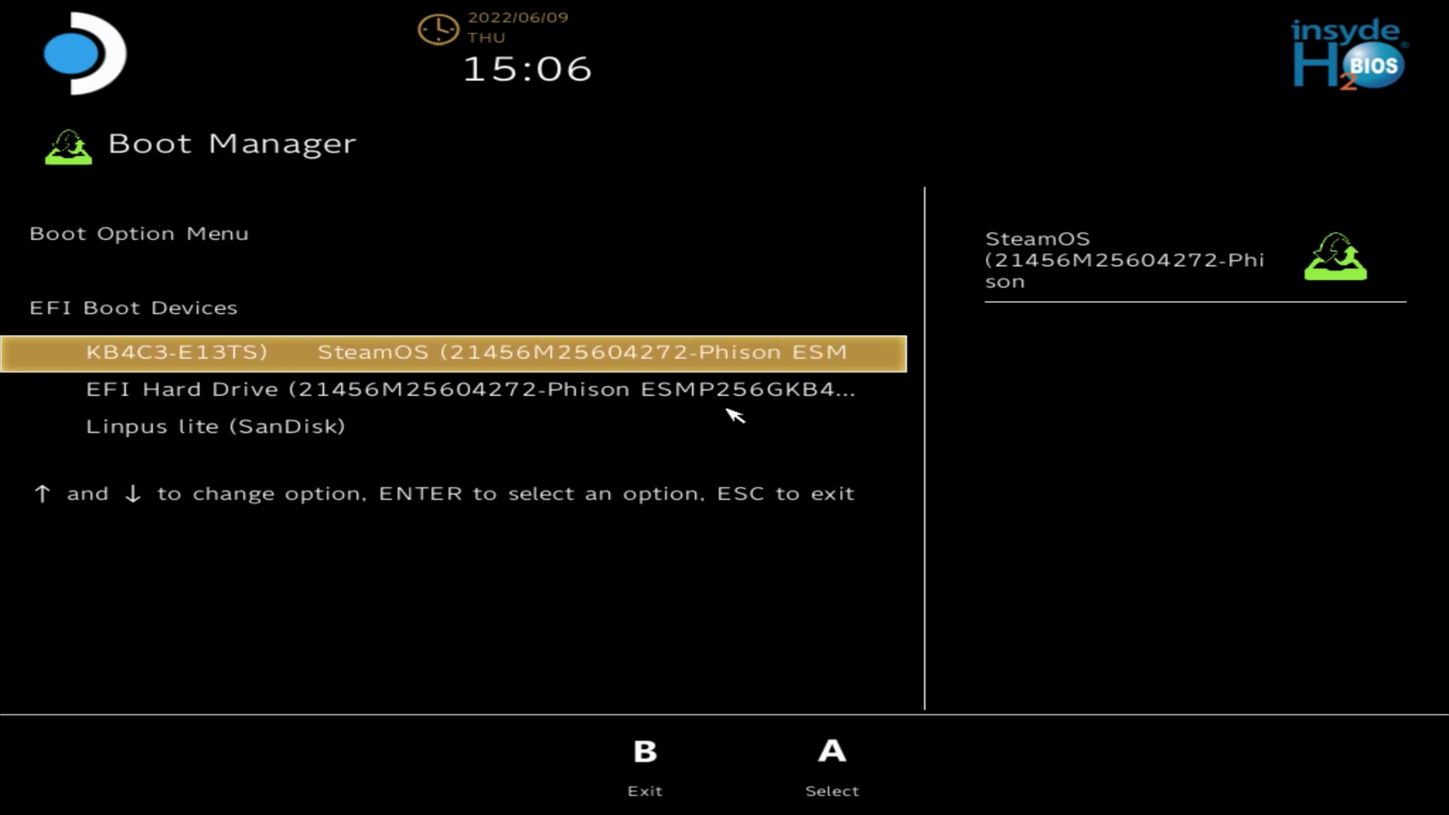
key("Down")
key("Down")
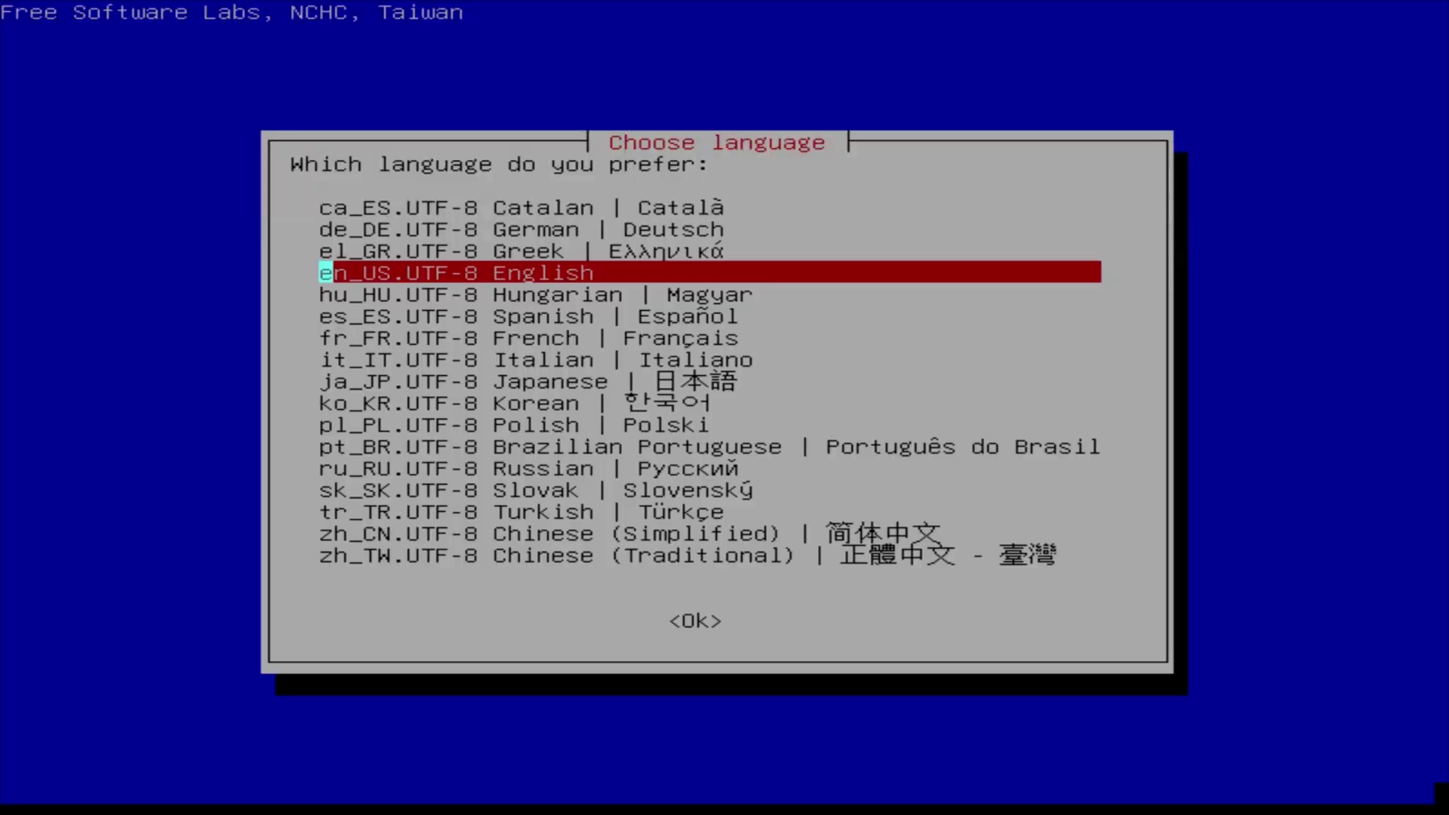
- Accept en_US English, keep the US keyboard layout, and choose Start_Clonezilla
key("Return")
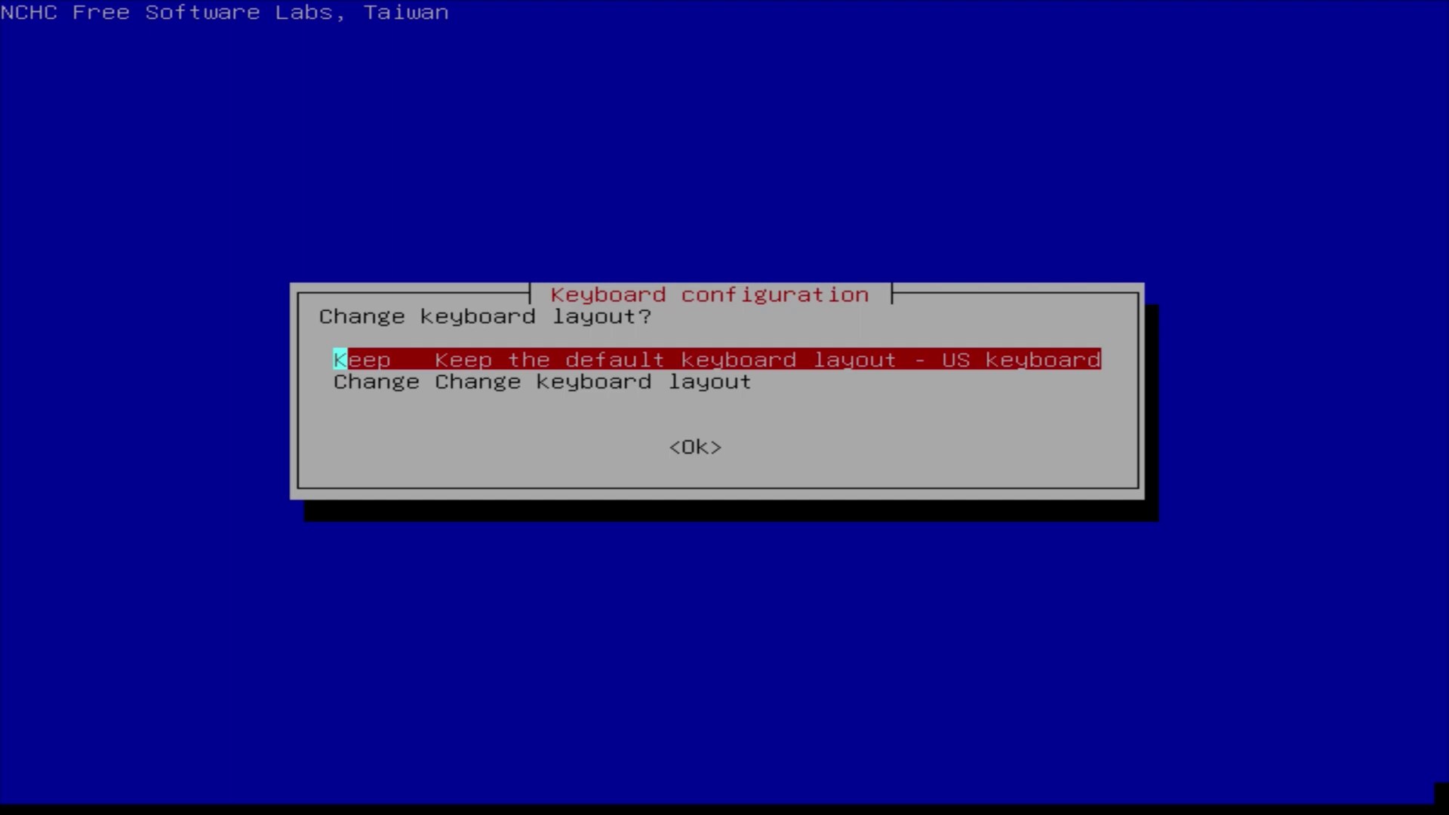
key("Return")
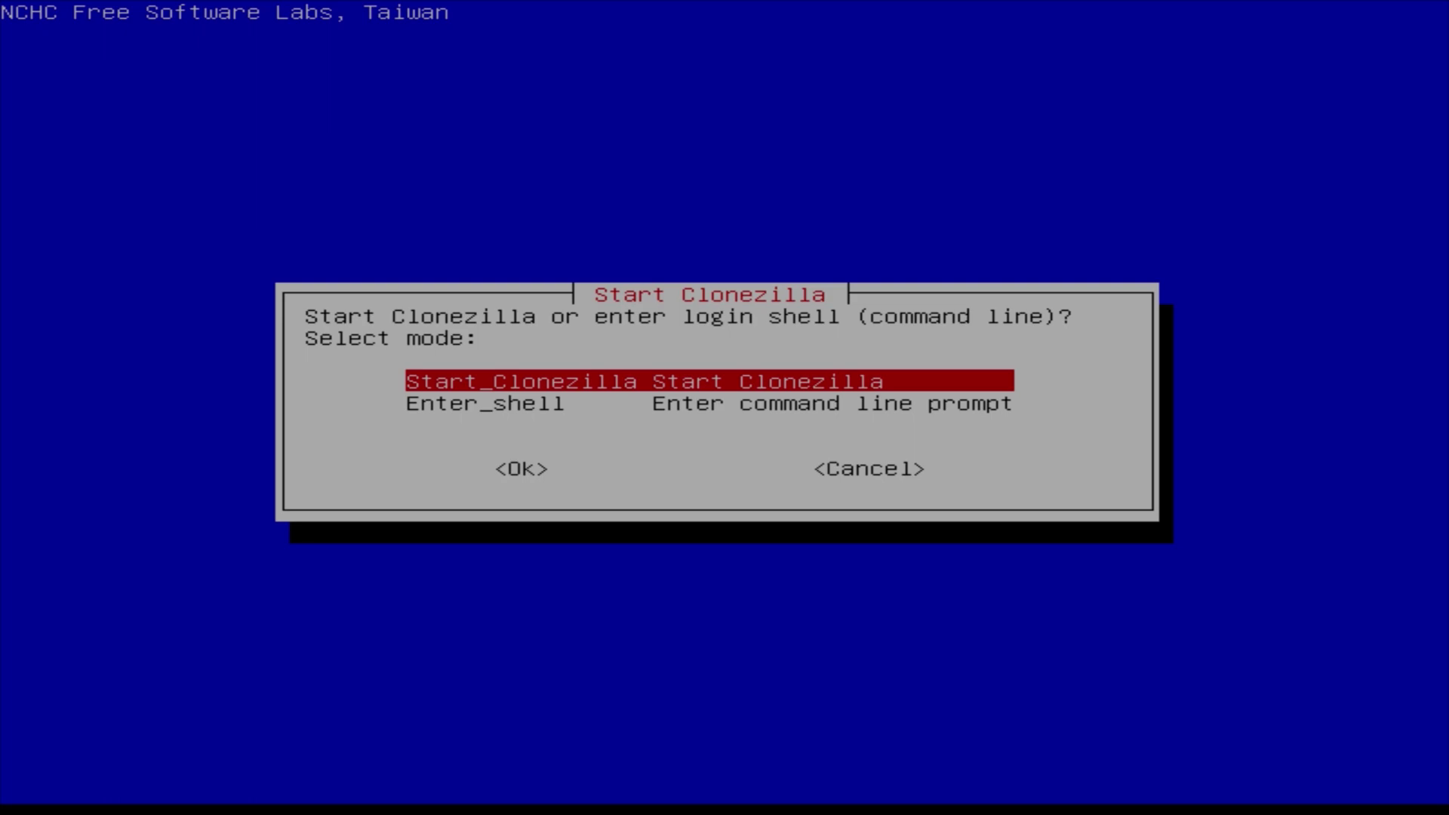
key("Return")
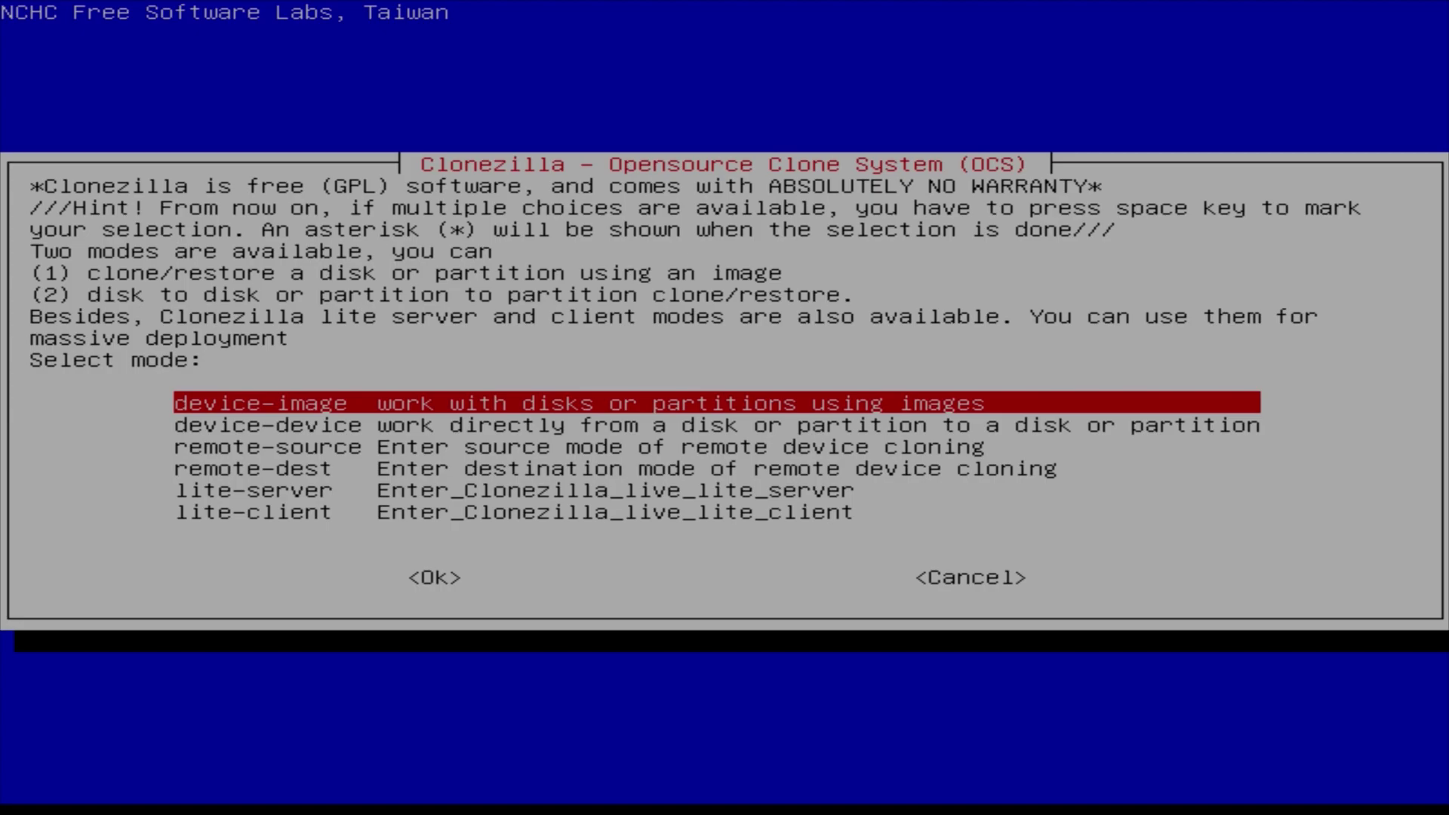
- Choose device-image mode with local_dev as the image directory source
key("Return")
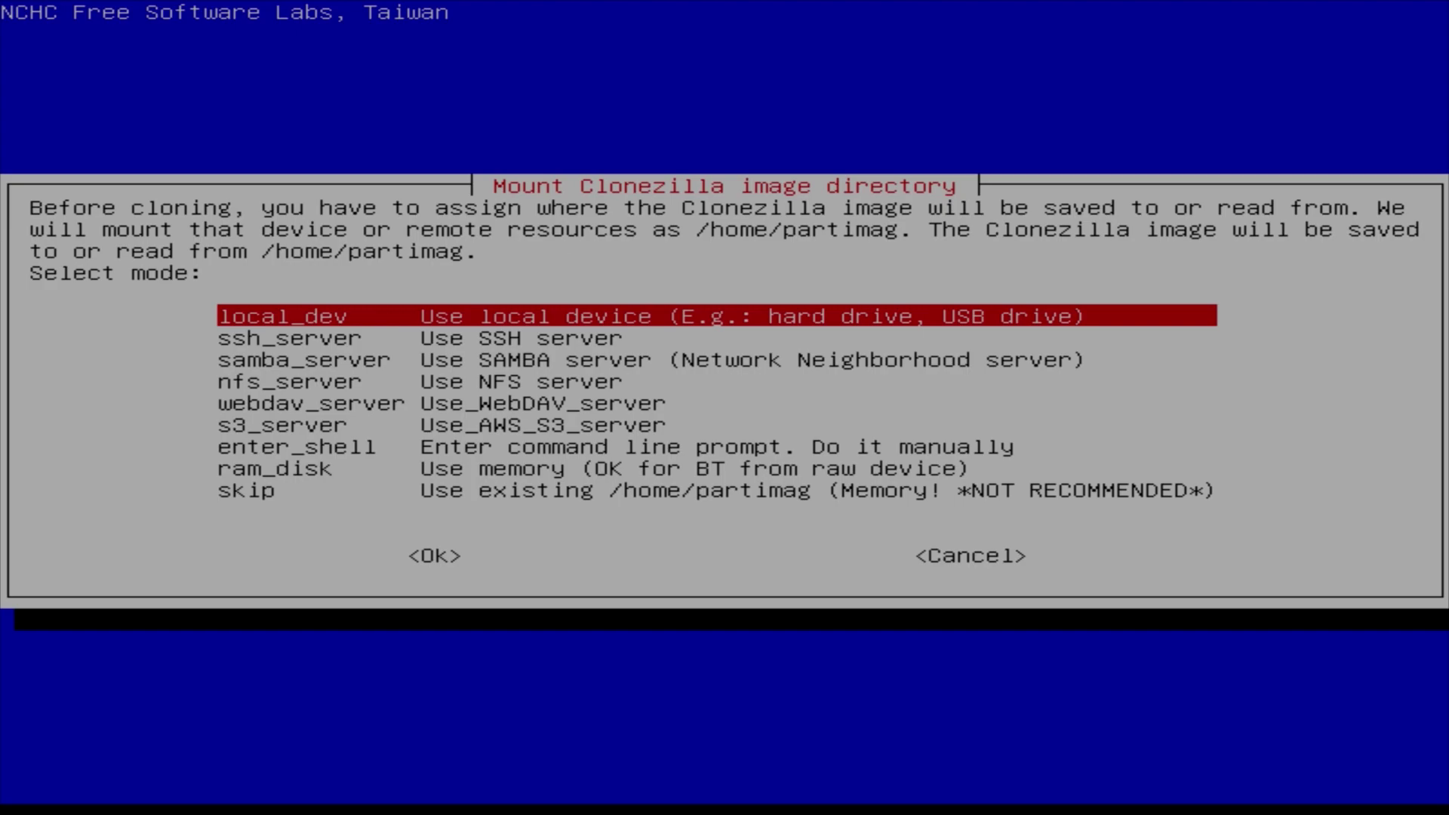
key("Down")
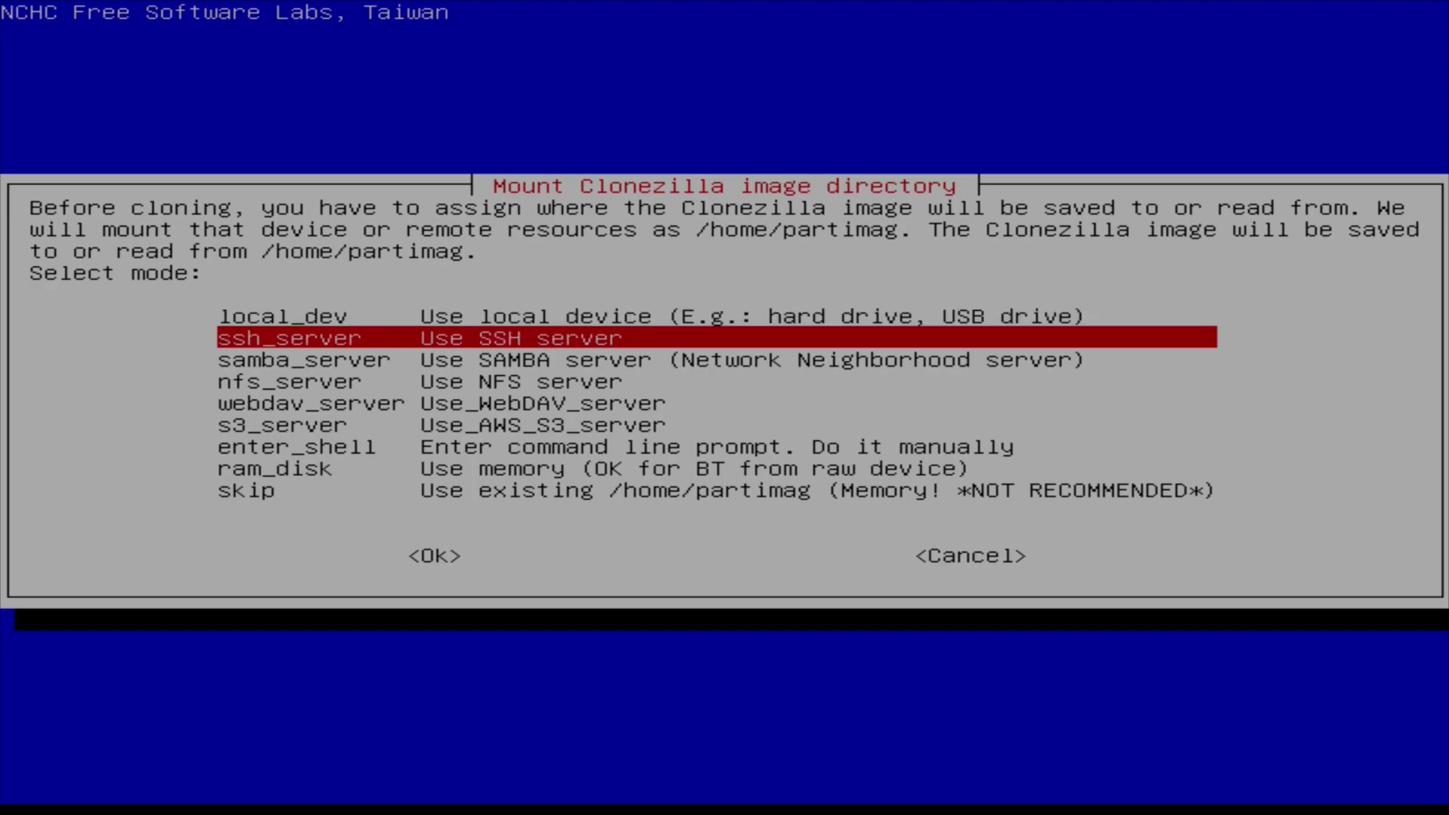
key("Down")
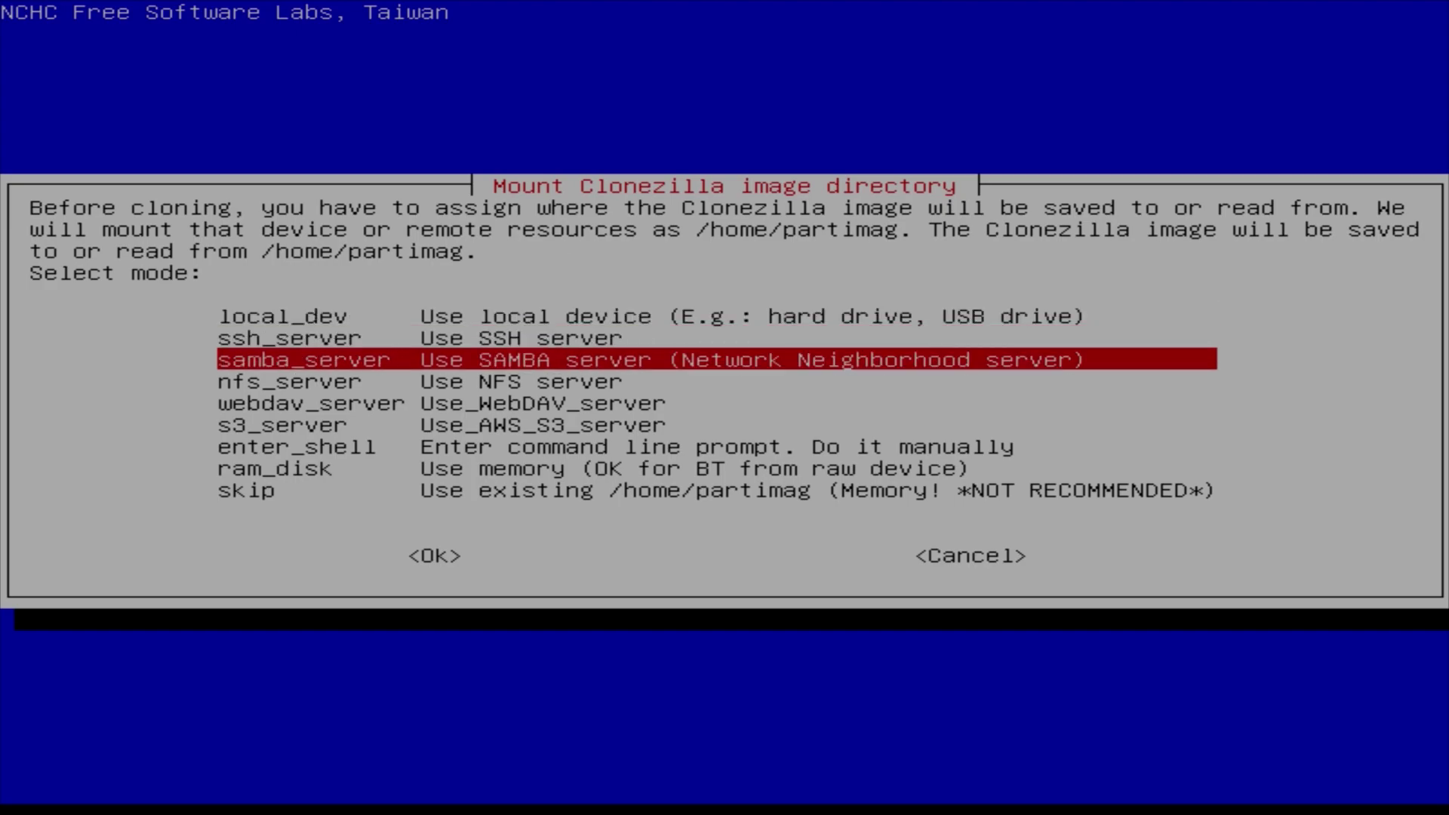
key("Down")
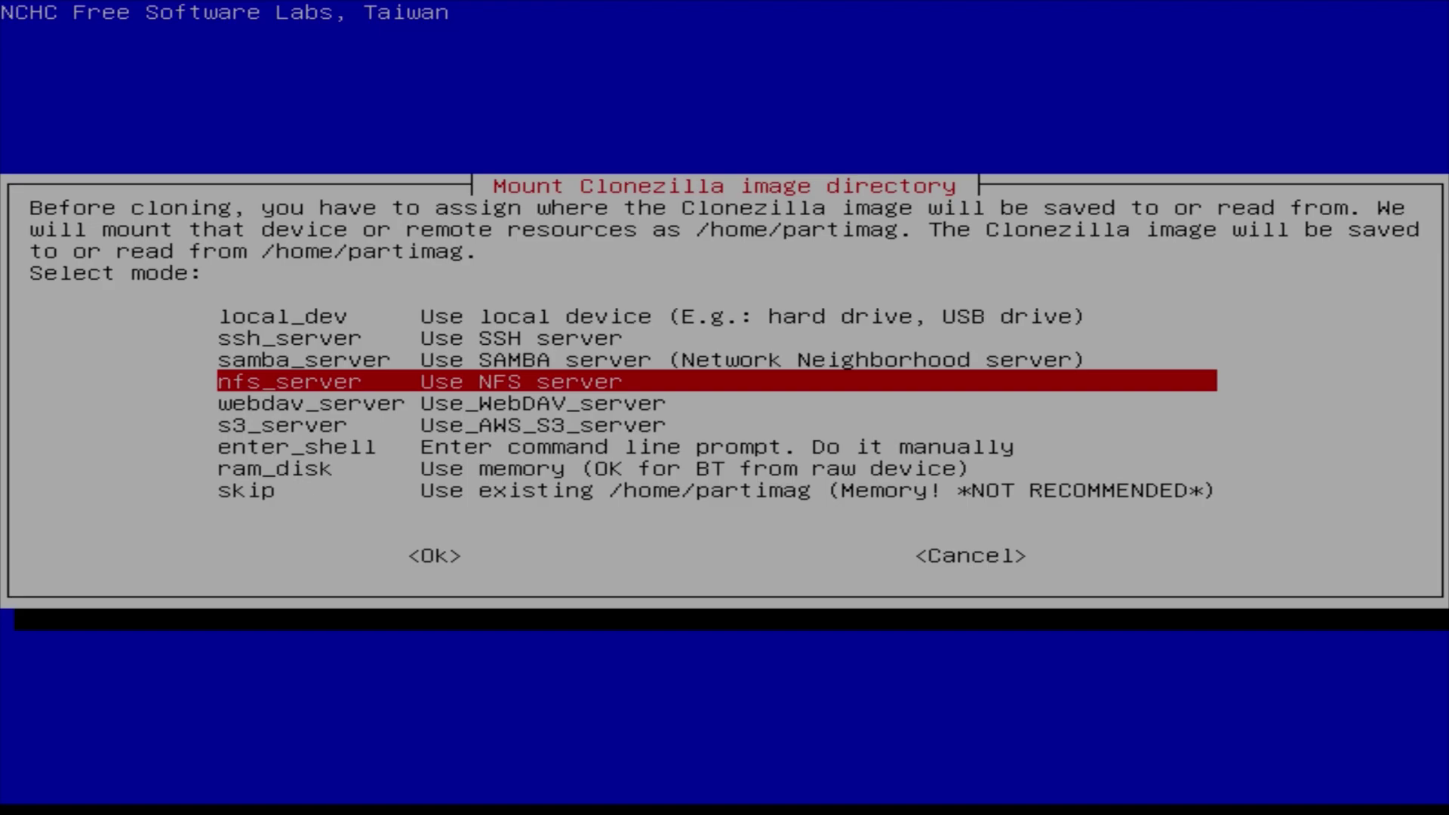
key("Up")
key("Up")
key("Up")
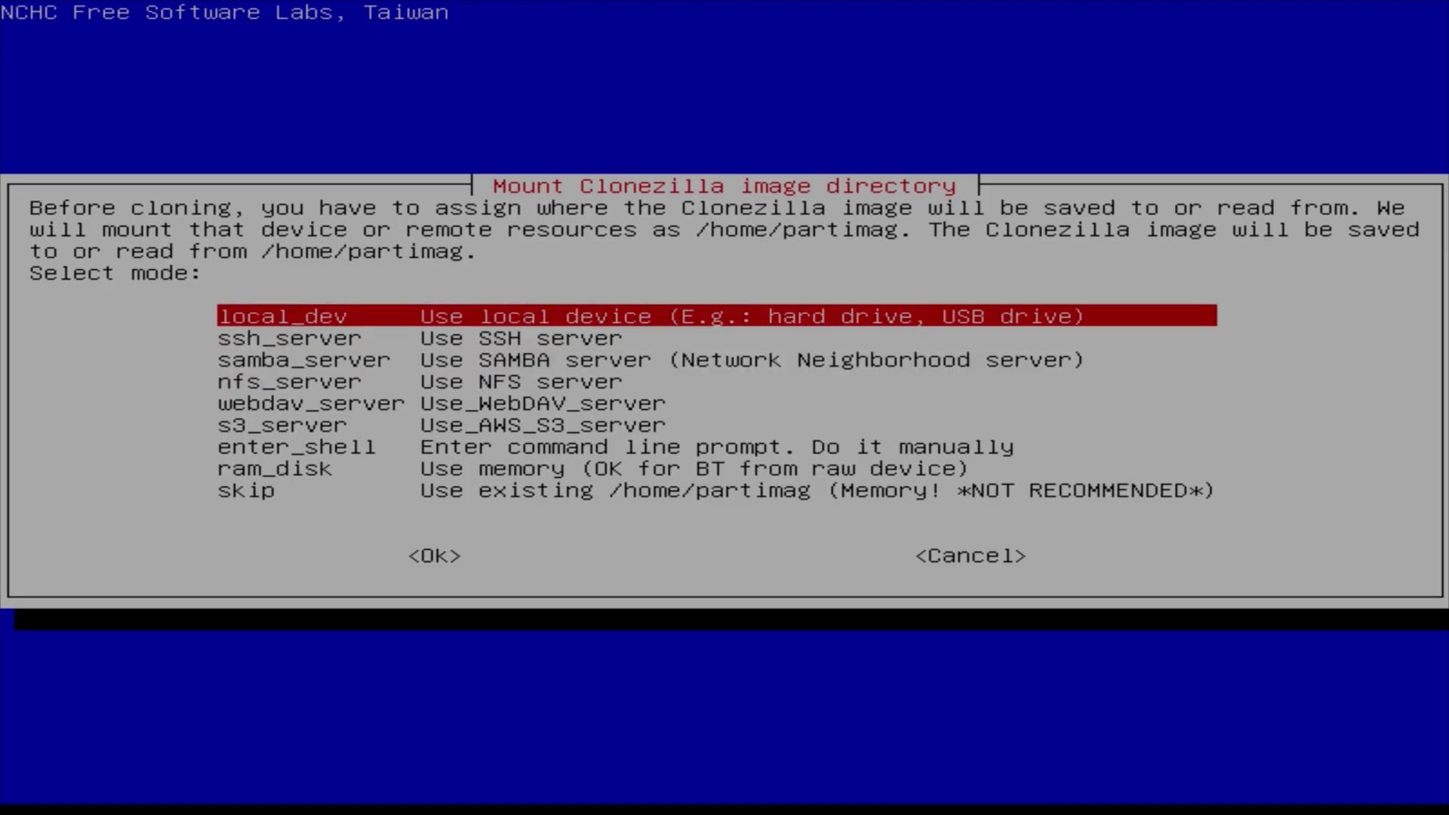
key("Return")
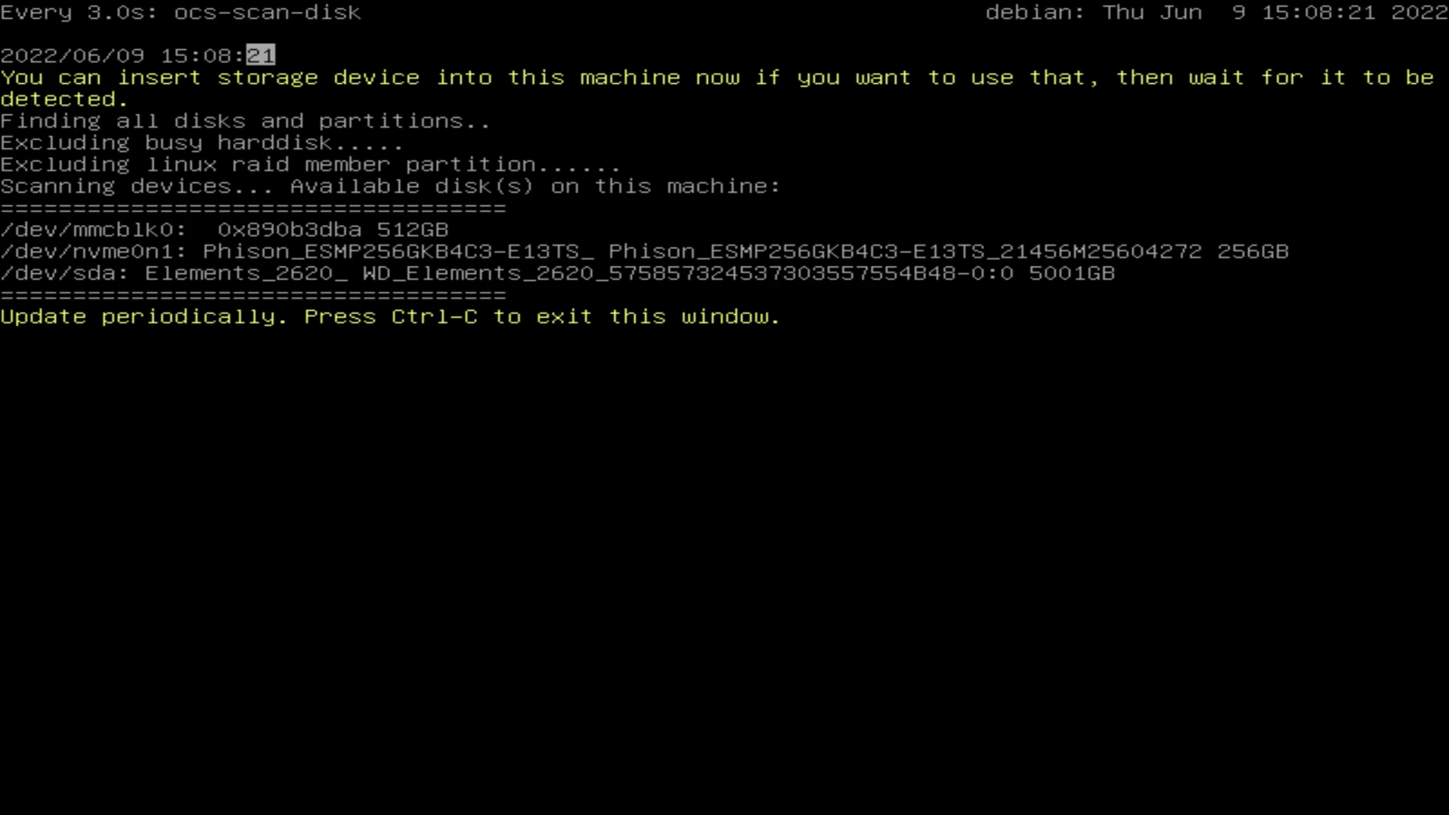
- Stop the disk scan now that the WD Elements drive is listed
key("ctrl+c")
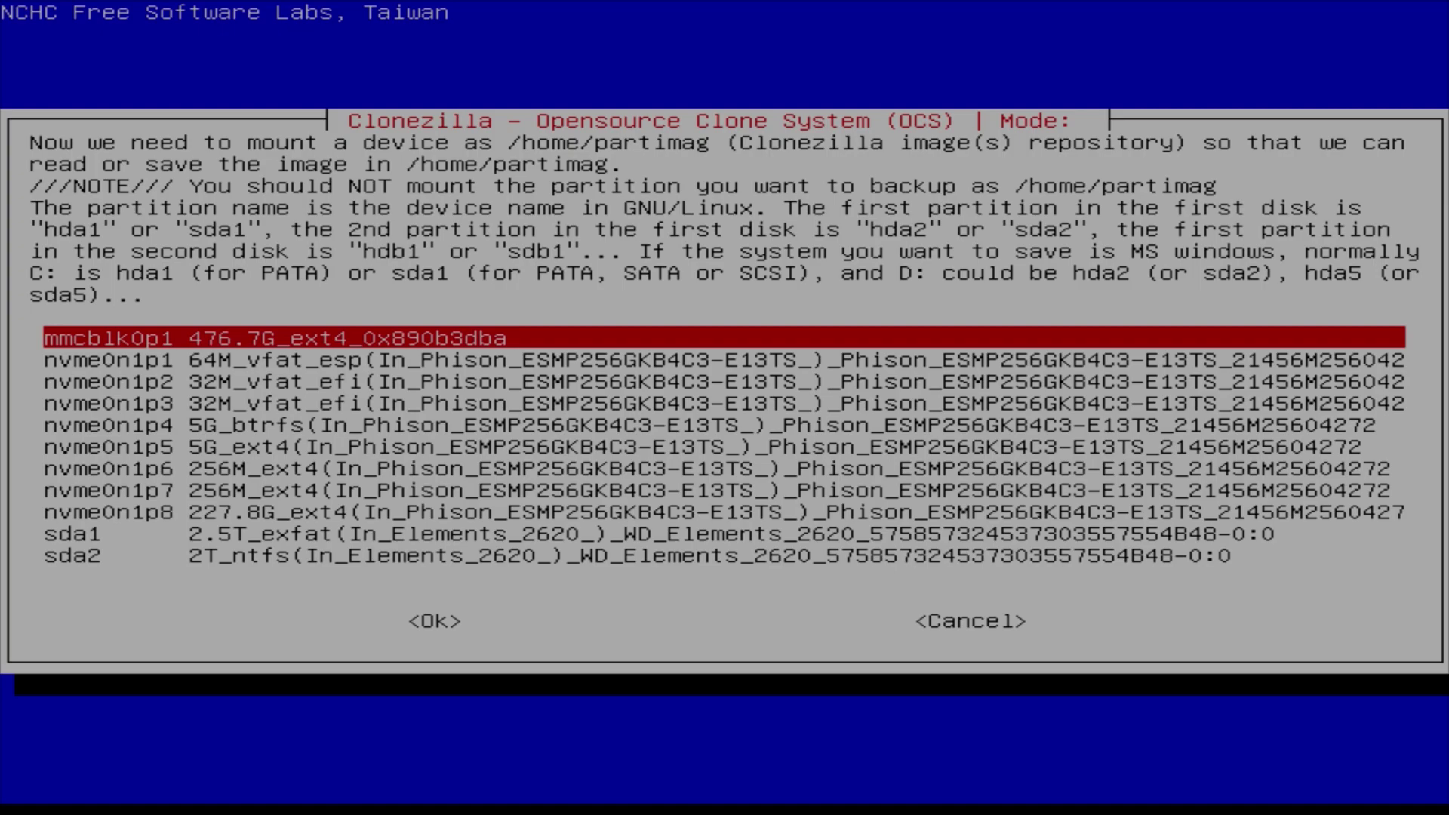
- Select sda2, the 2T NTFS partition, as the image repository
key("Down")
key("Down")
key("Down")
key("Down")
key("Down")
key("Down")
key("Down")
key("Down")
key("Down")
key("Down")
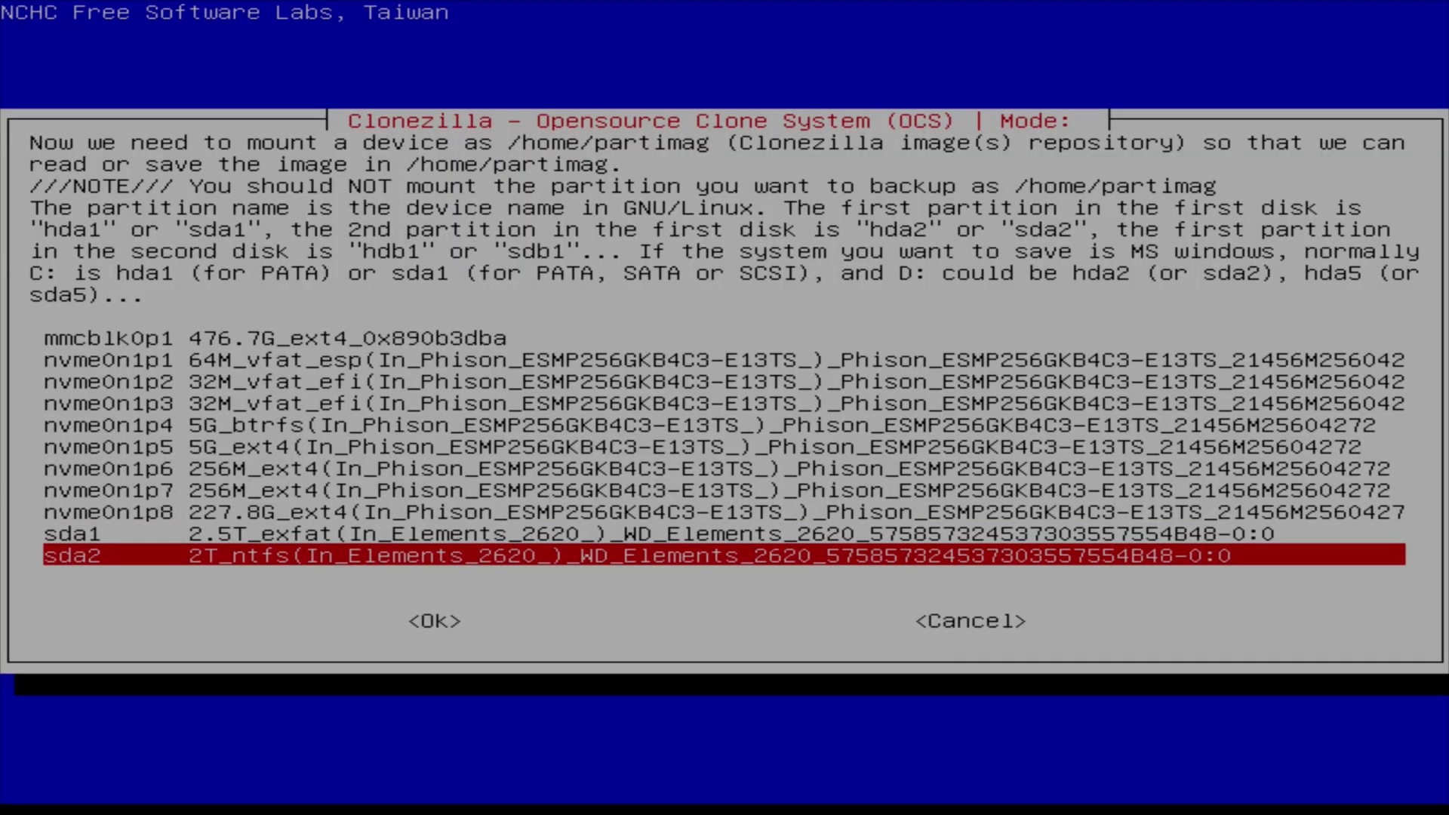
key("Return")
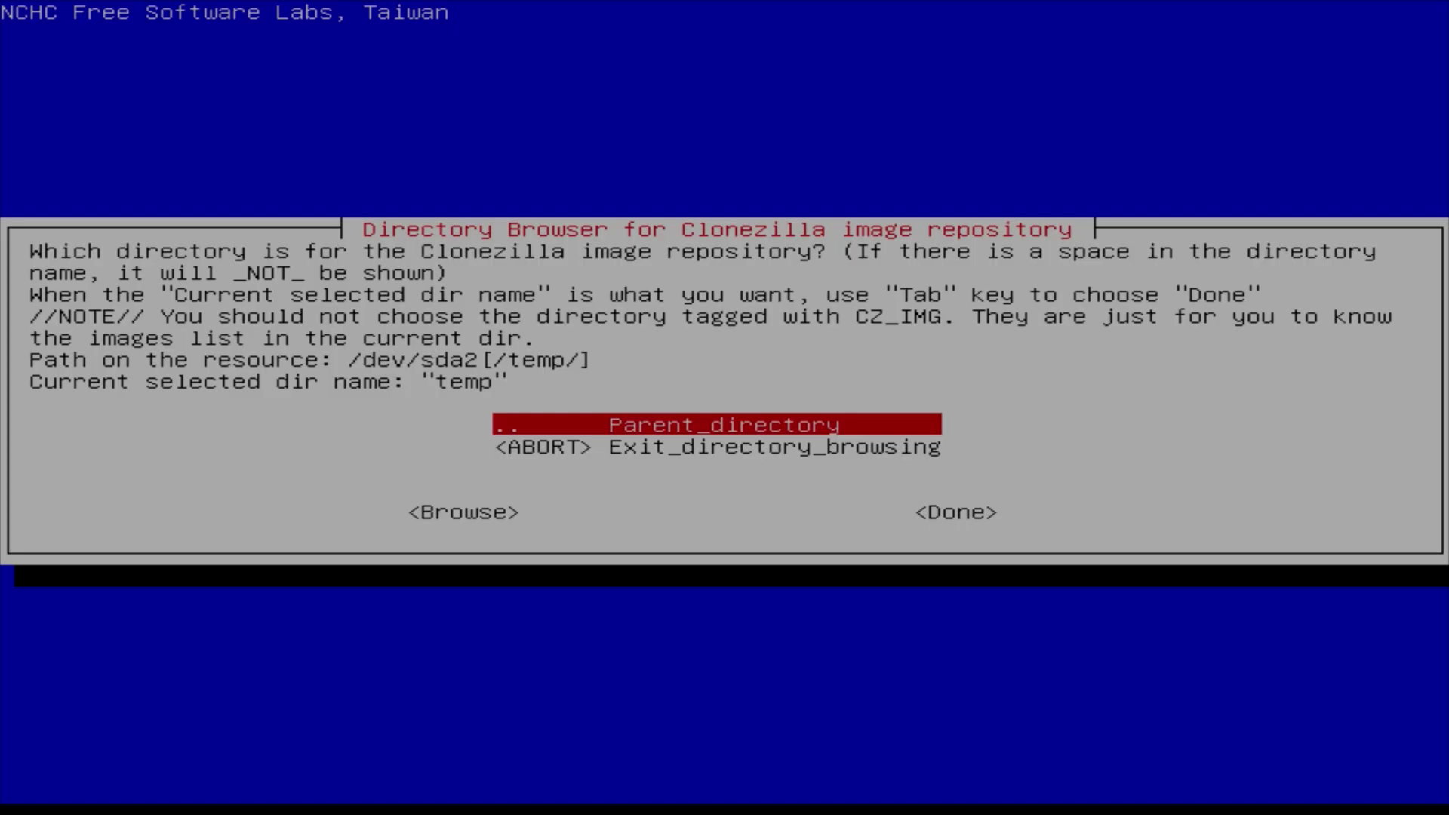
- Accept sda2's temp folder as /home/partimag and continue past the 933.9G usage summary
key("Down")
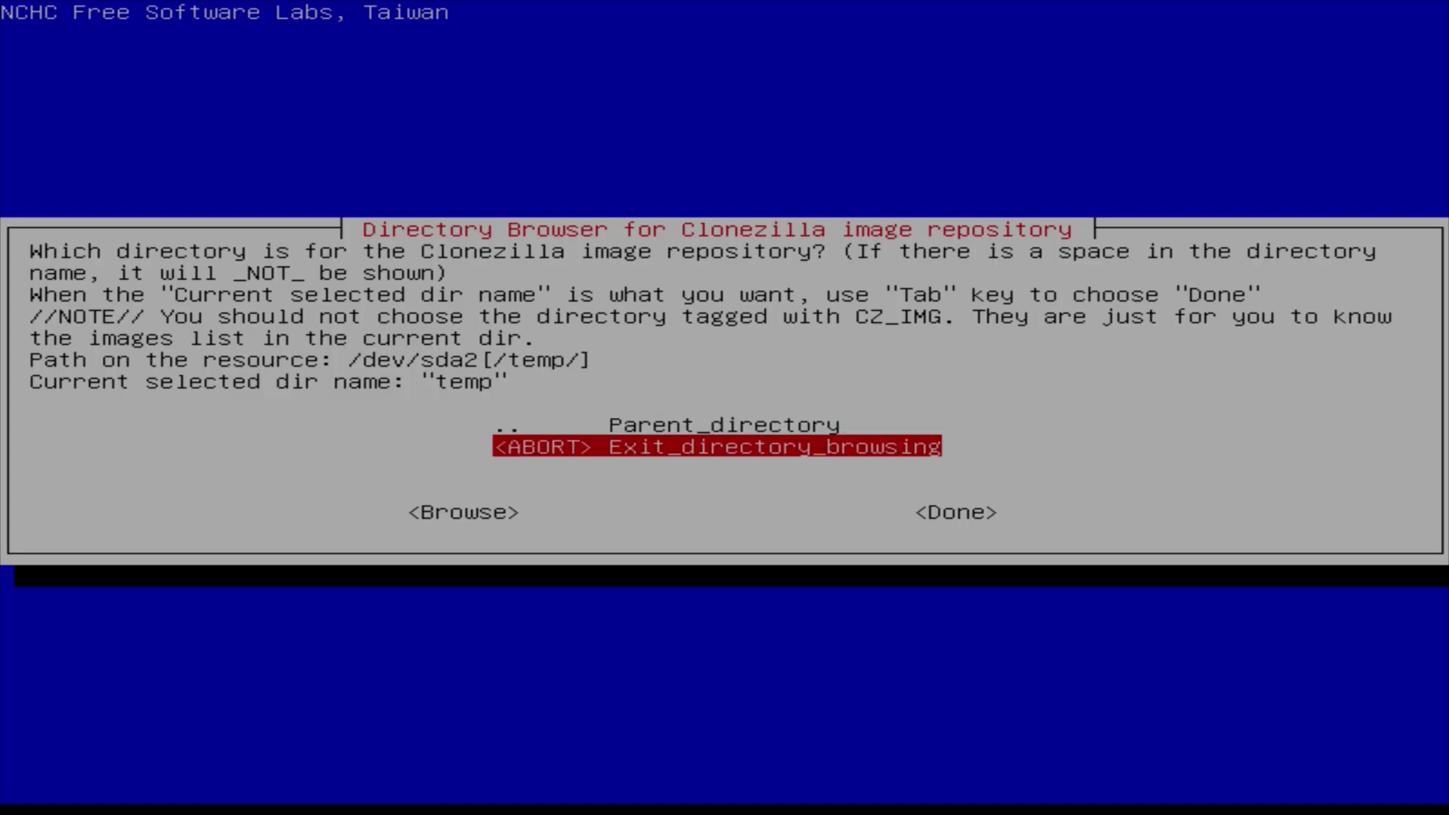
key("Tab")
key("Tab")
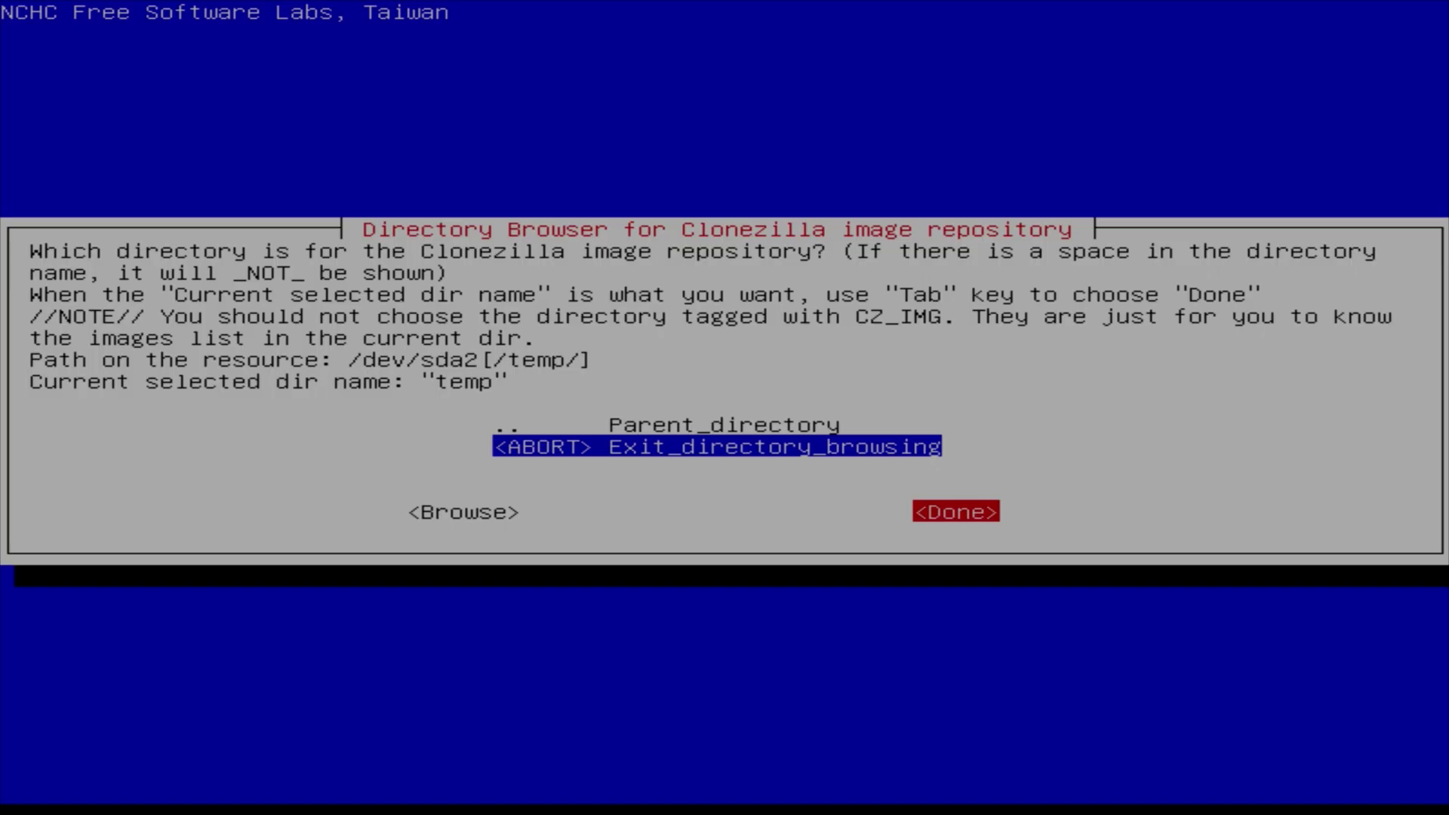
key("Return")
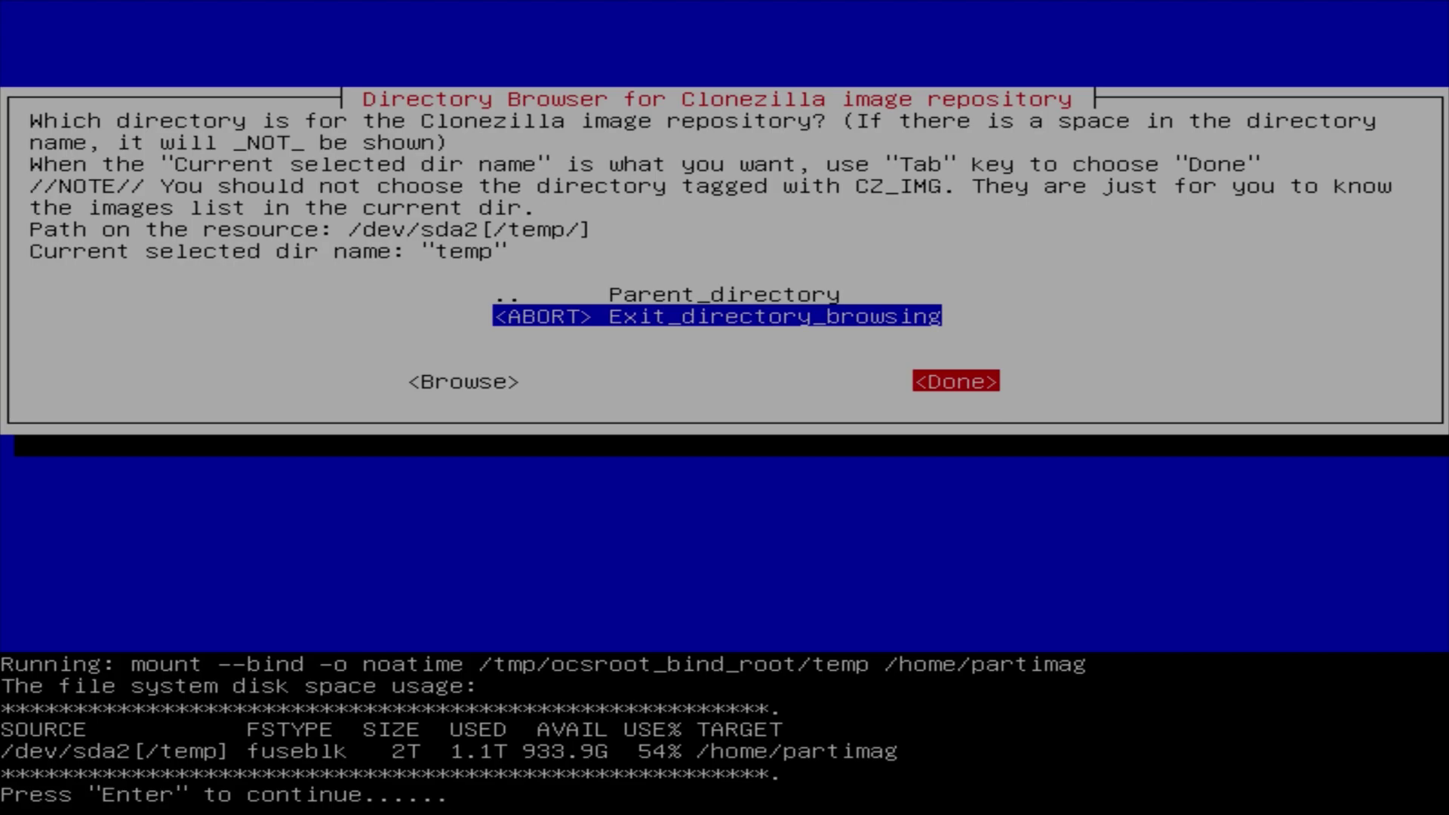
key("Return")
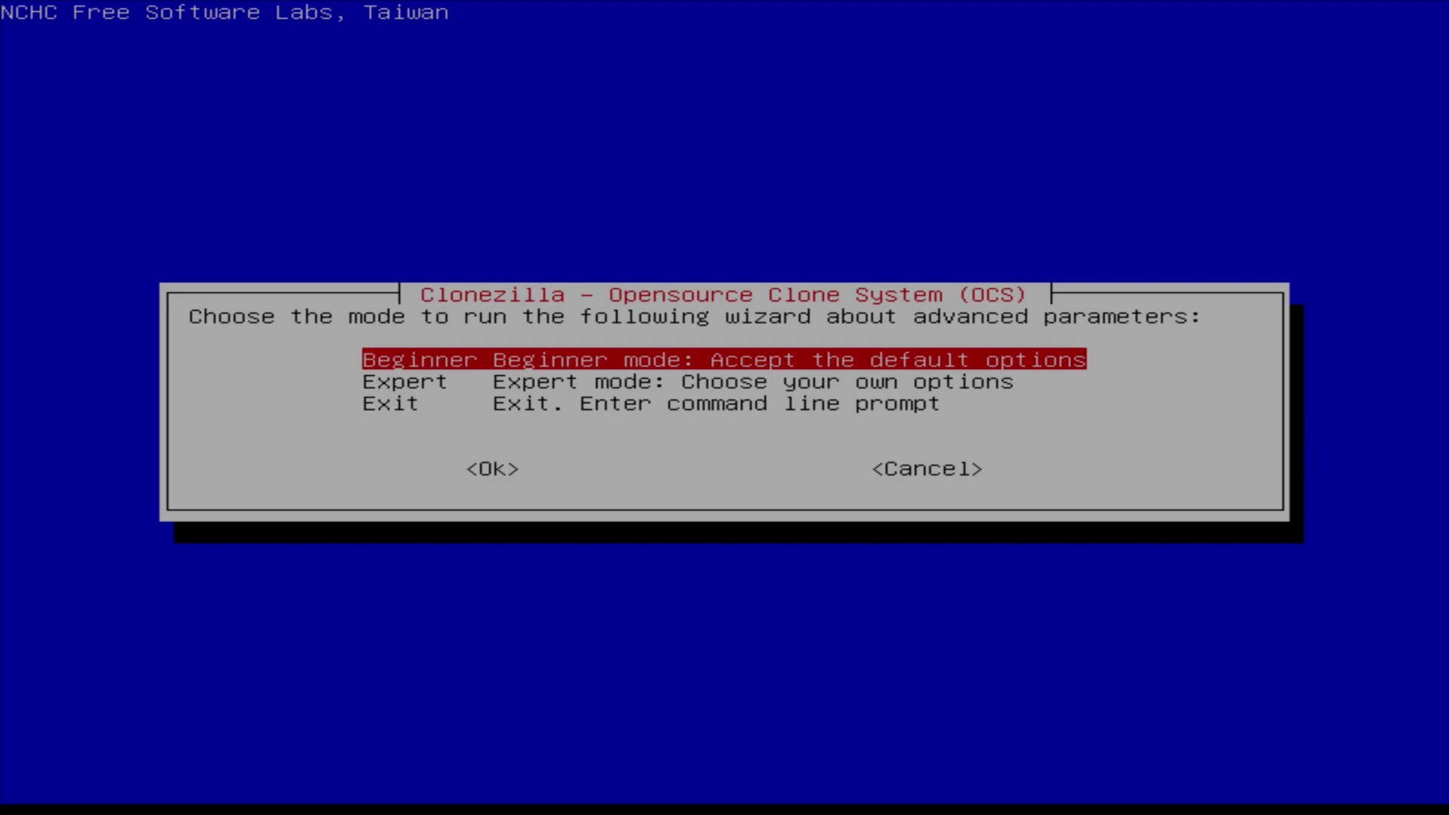
key("Return")
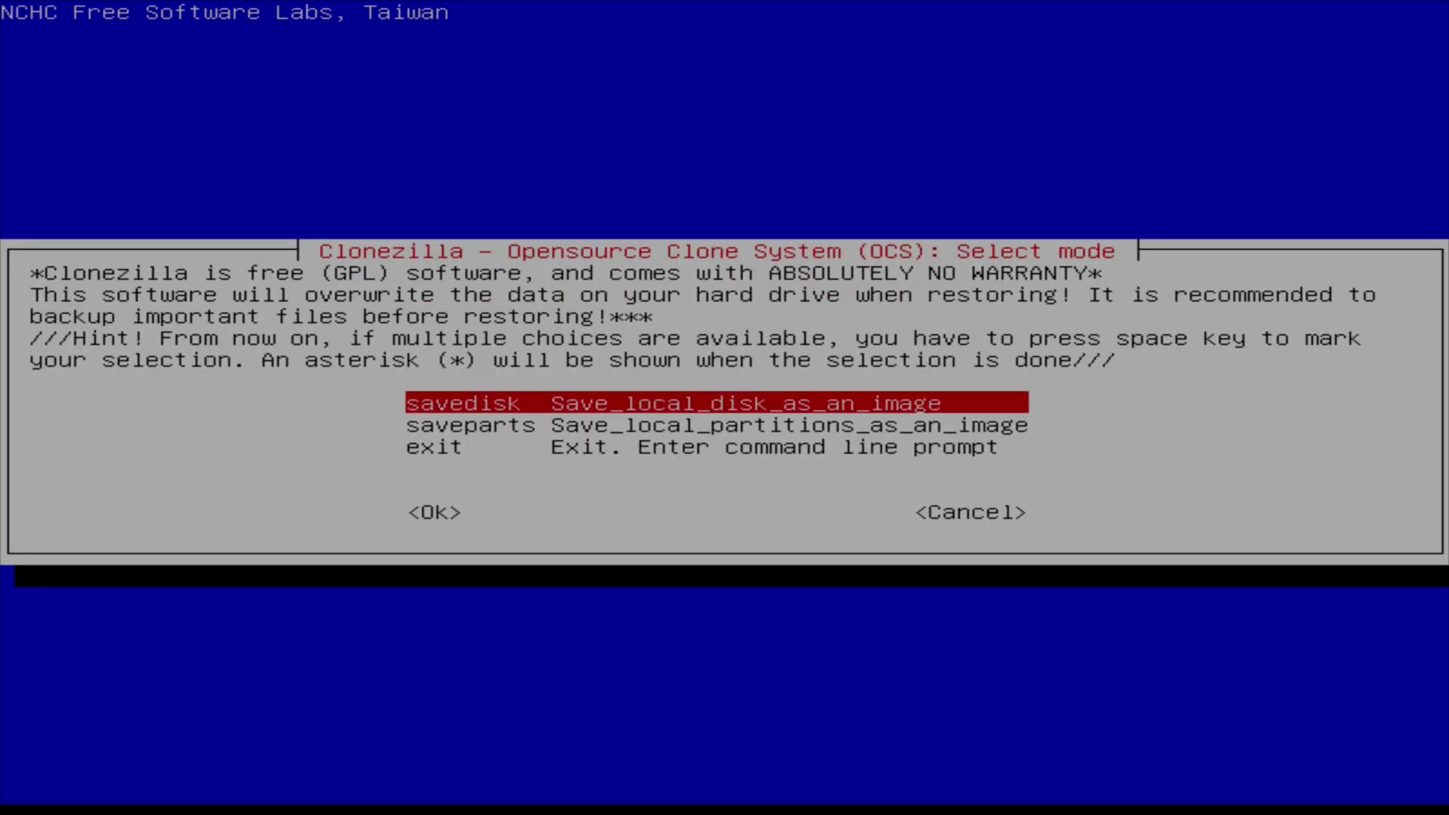
key("Return")
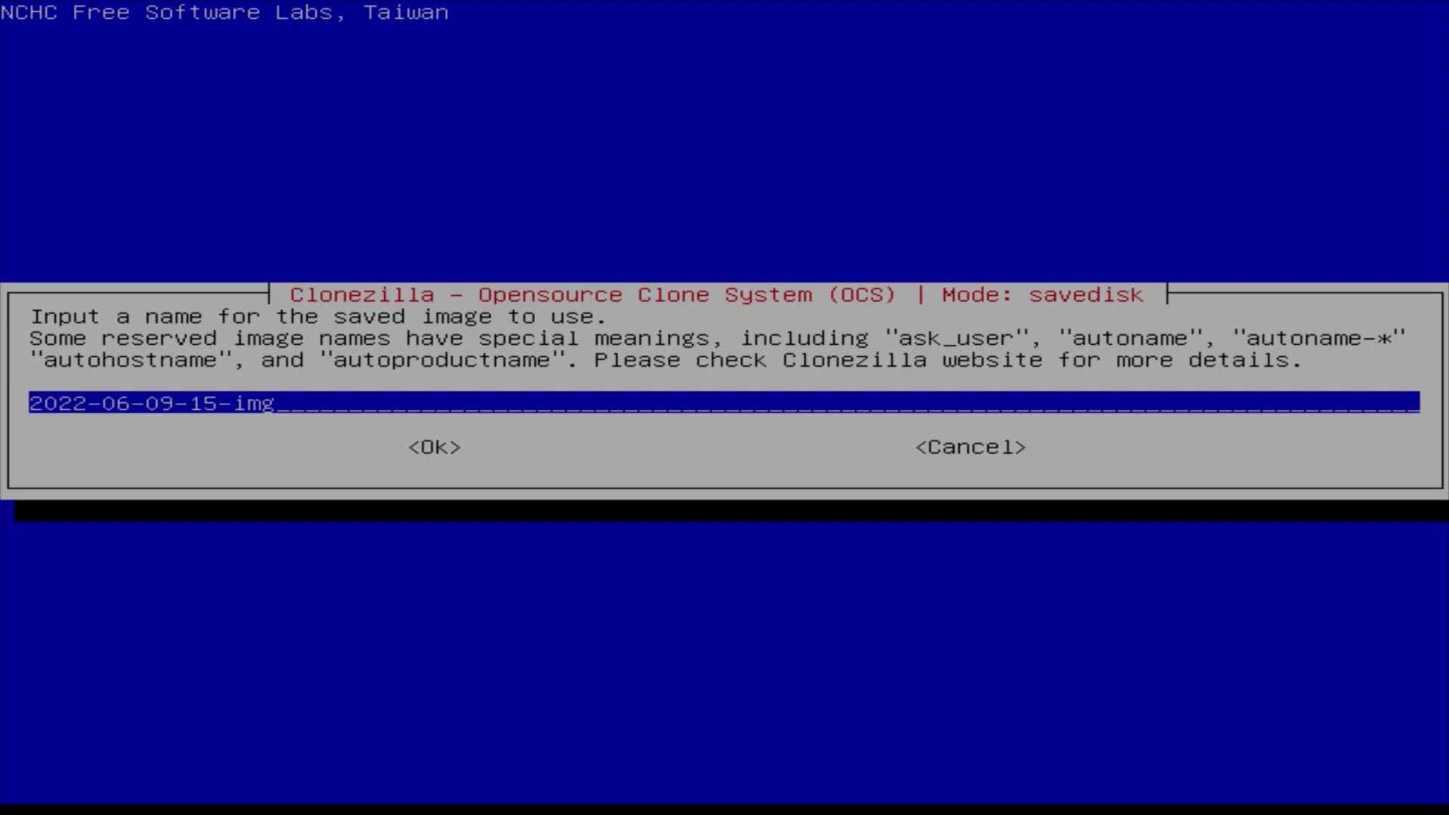
type("-steamdek")
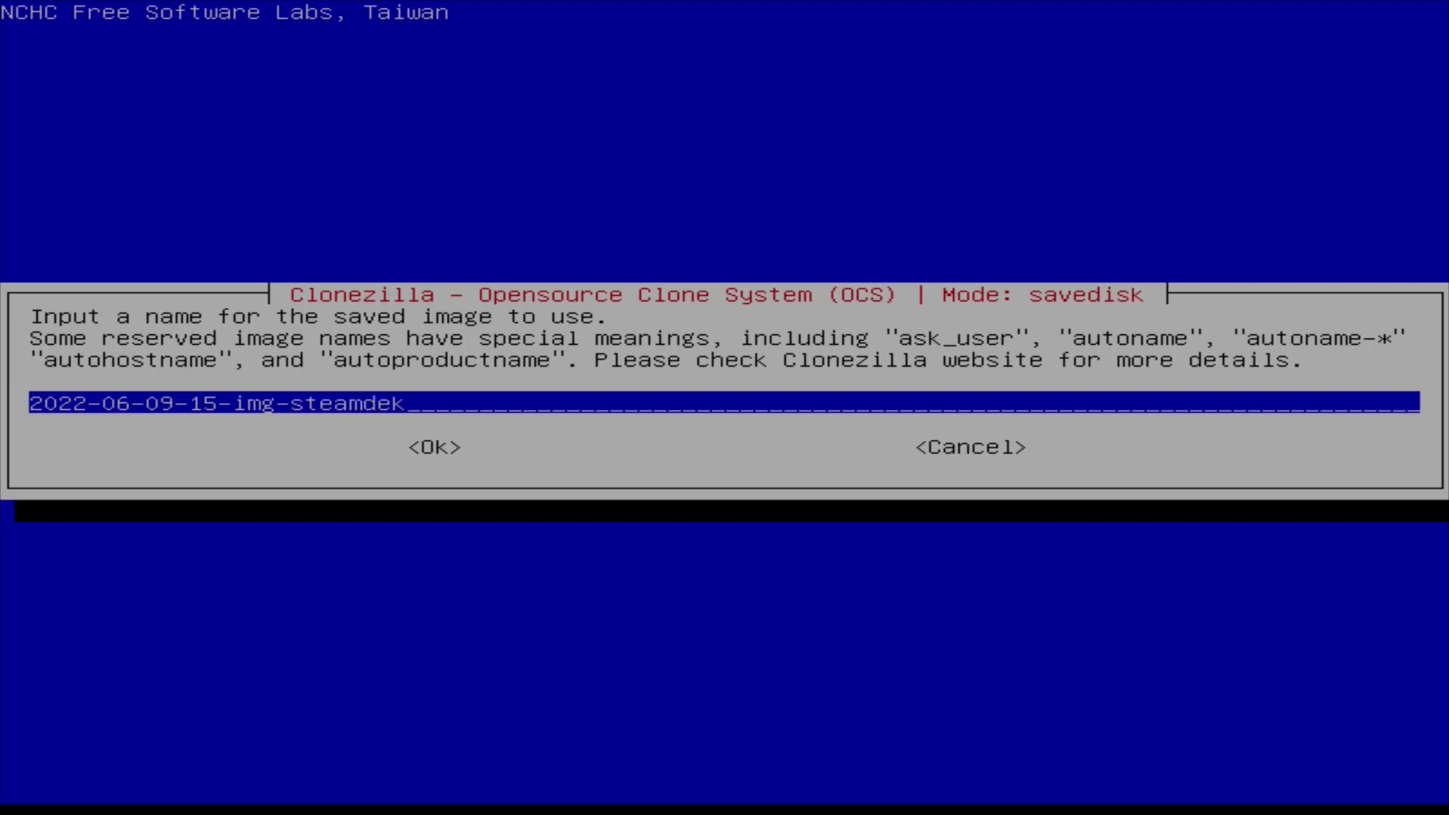
key("BackSpace")
type("ck-backs")
key("BackSpace")
type("up")
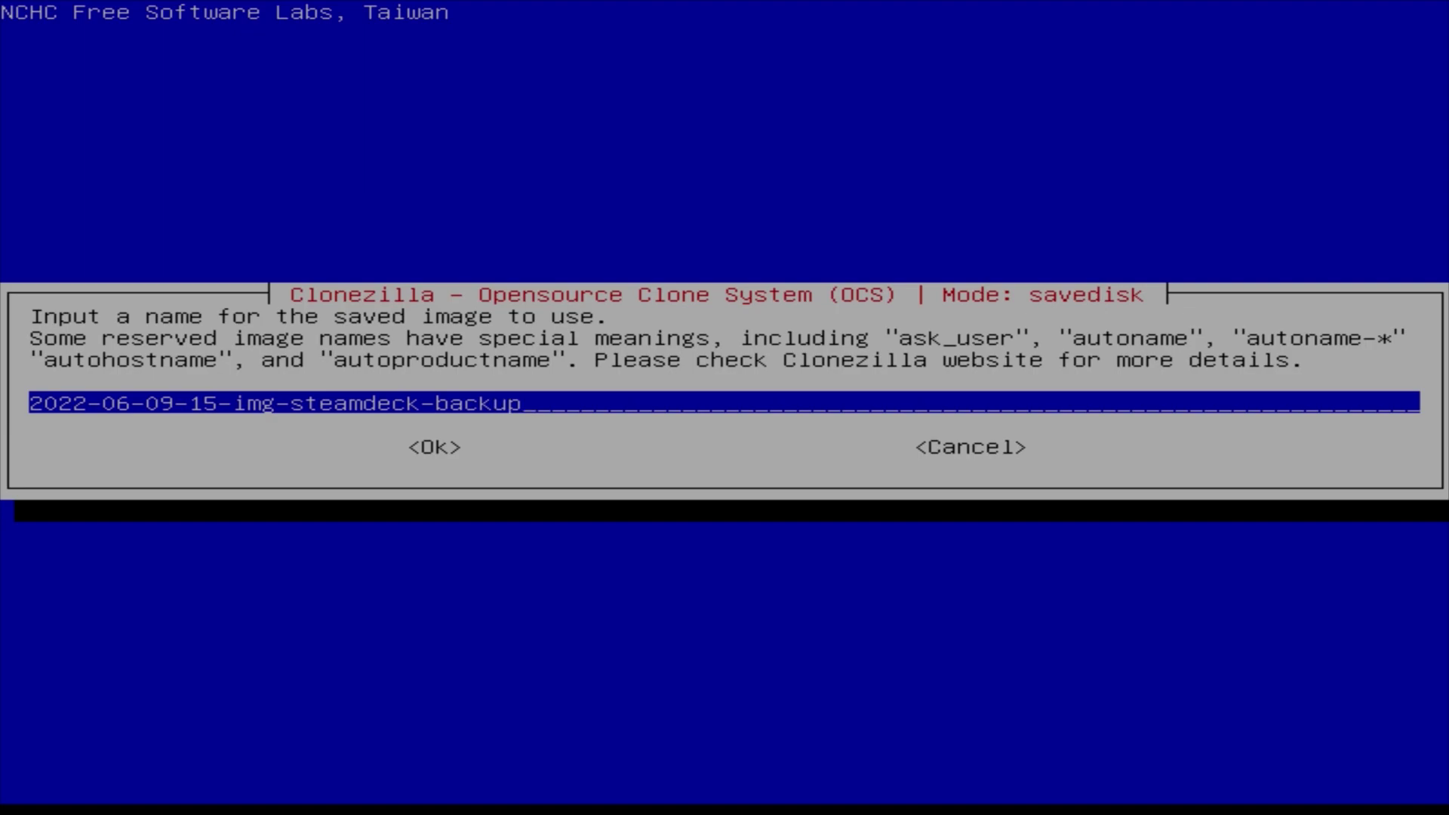
key("Tab")
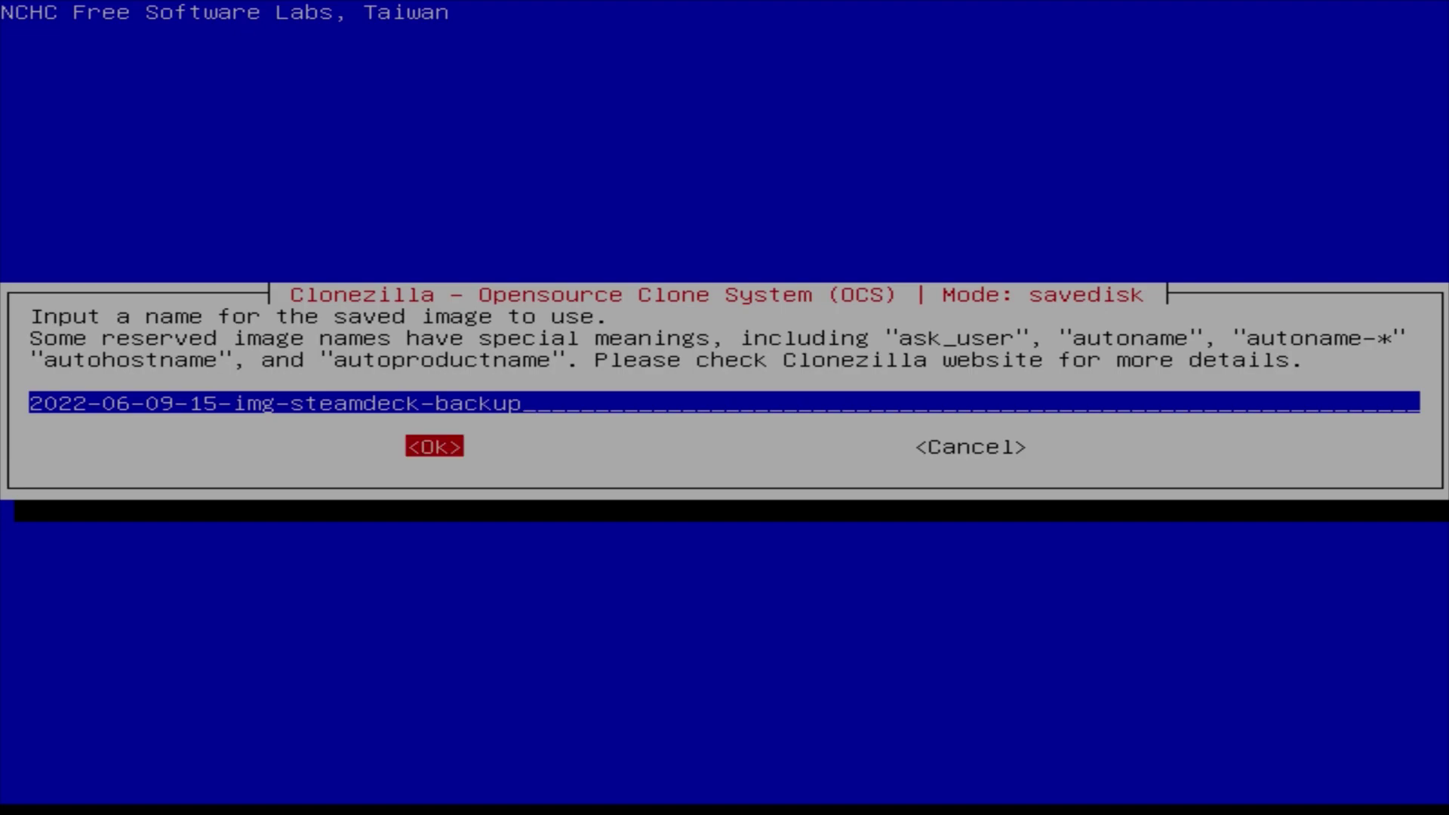
key("Return")
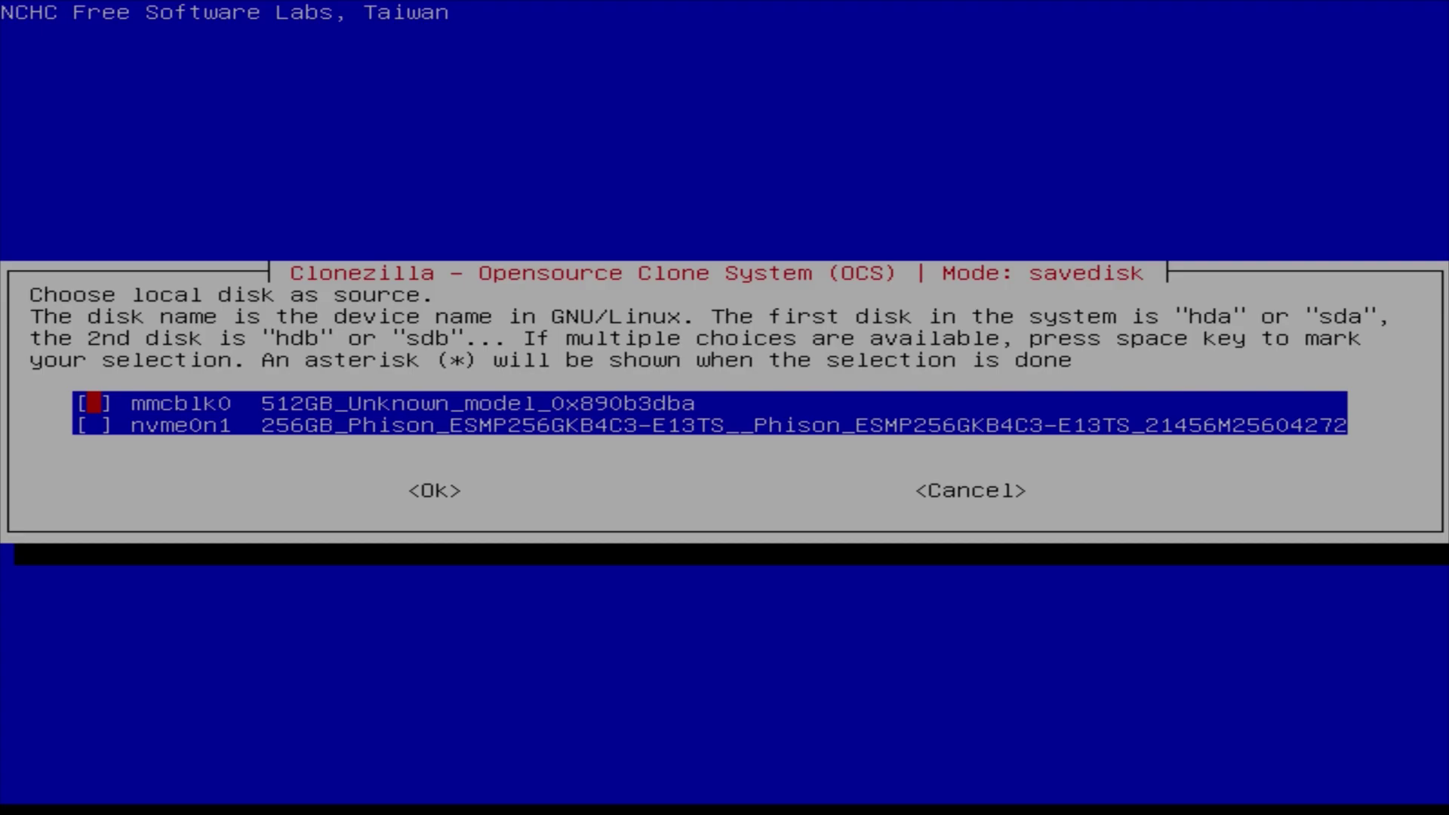
- Mark nvme0n1, the 256GB Phison disk, instead of mmcblk0, as the source
key("Down")
key("Up")
key("Down")
key("space")
- Confirm nvme0n1 and keep the default -z1p compression
key("Return")
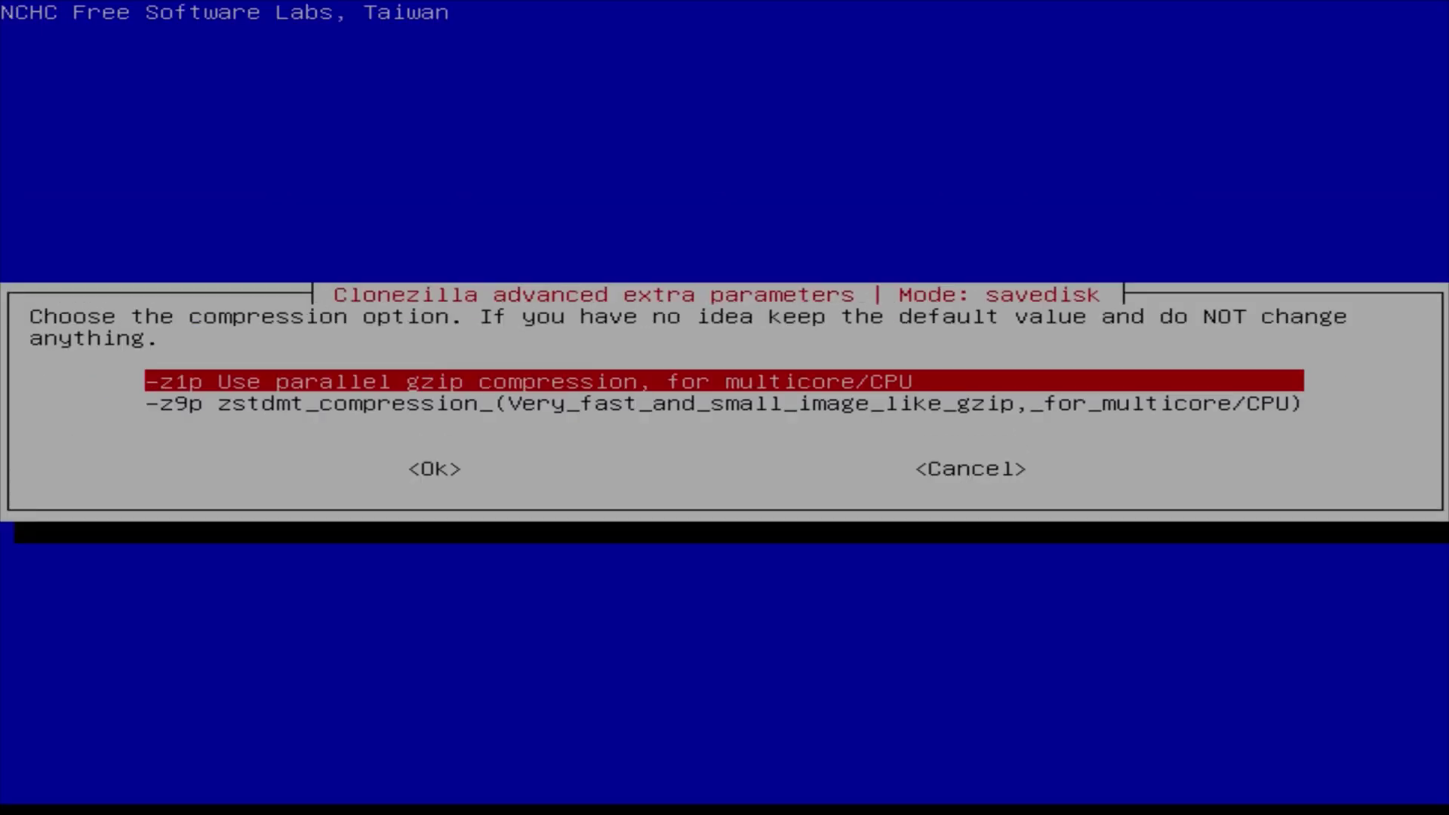
key("Return")
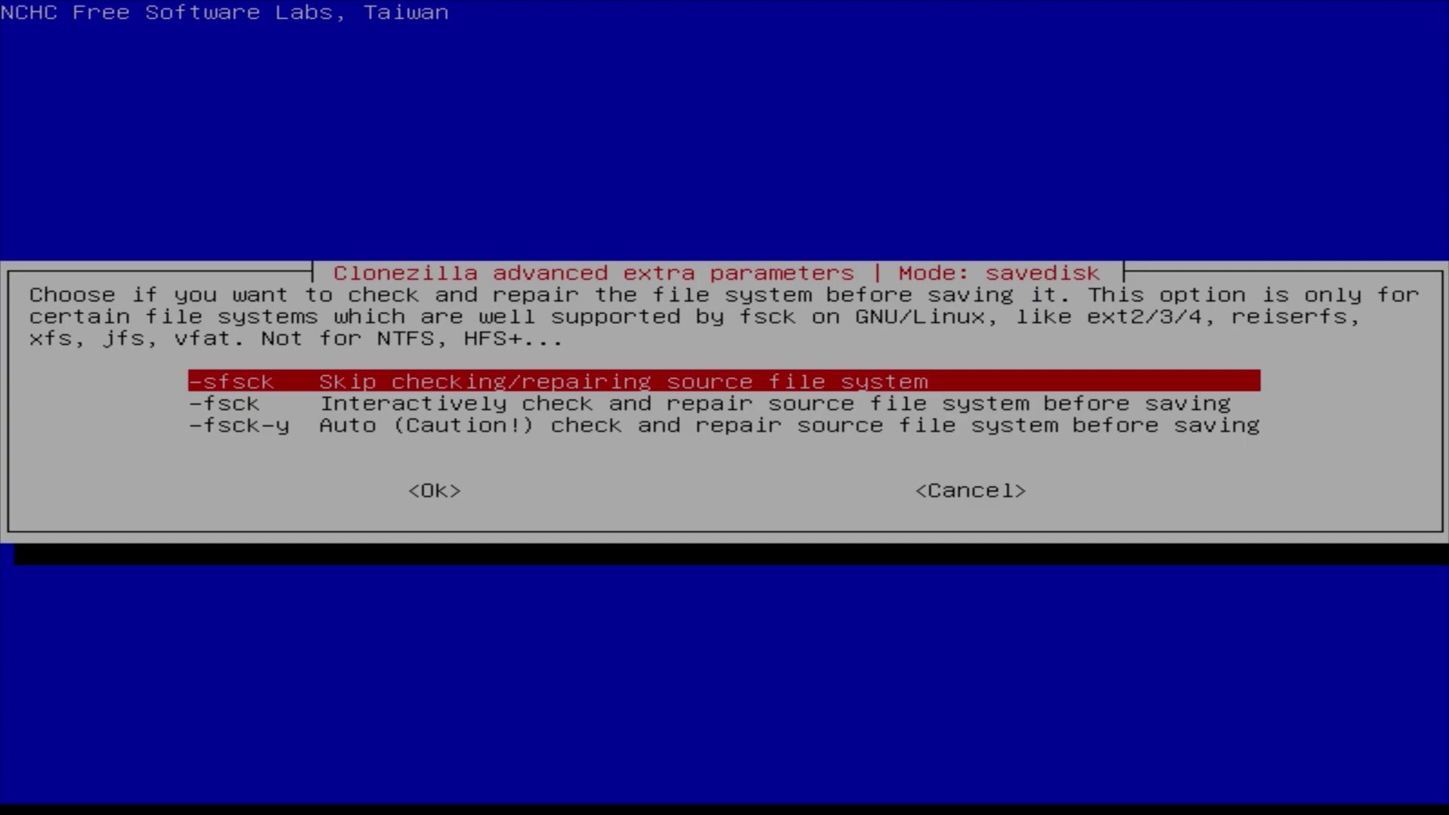
- Choose -sfsck, keep 'Yes, check the saved image', and pick -senc for no encryption
key("Return")
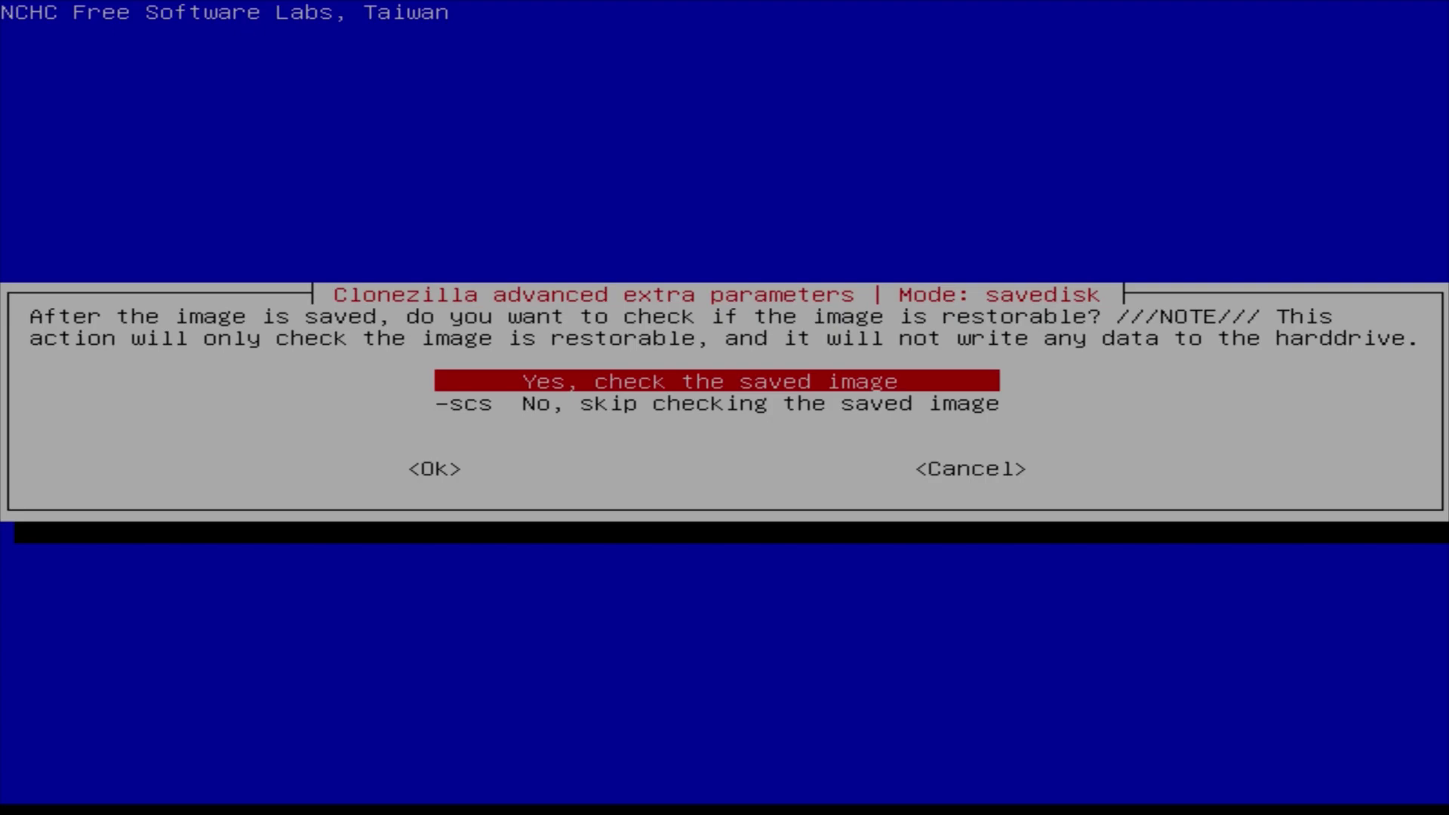
key("Return")
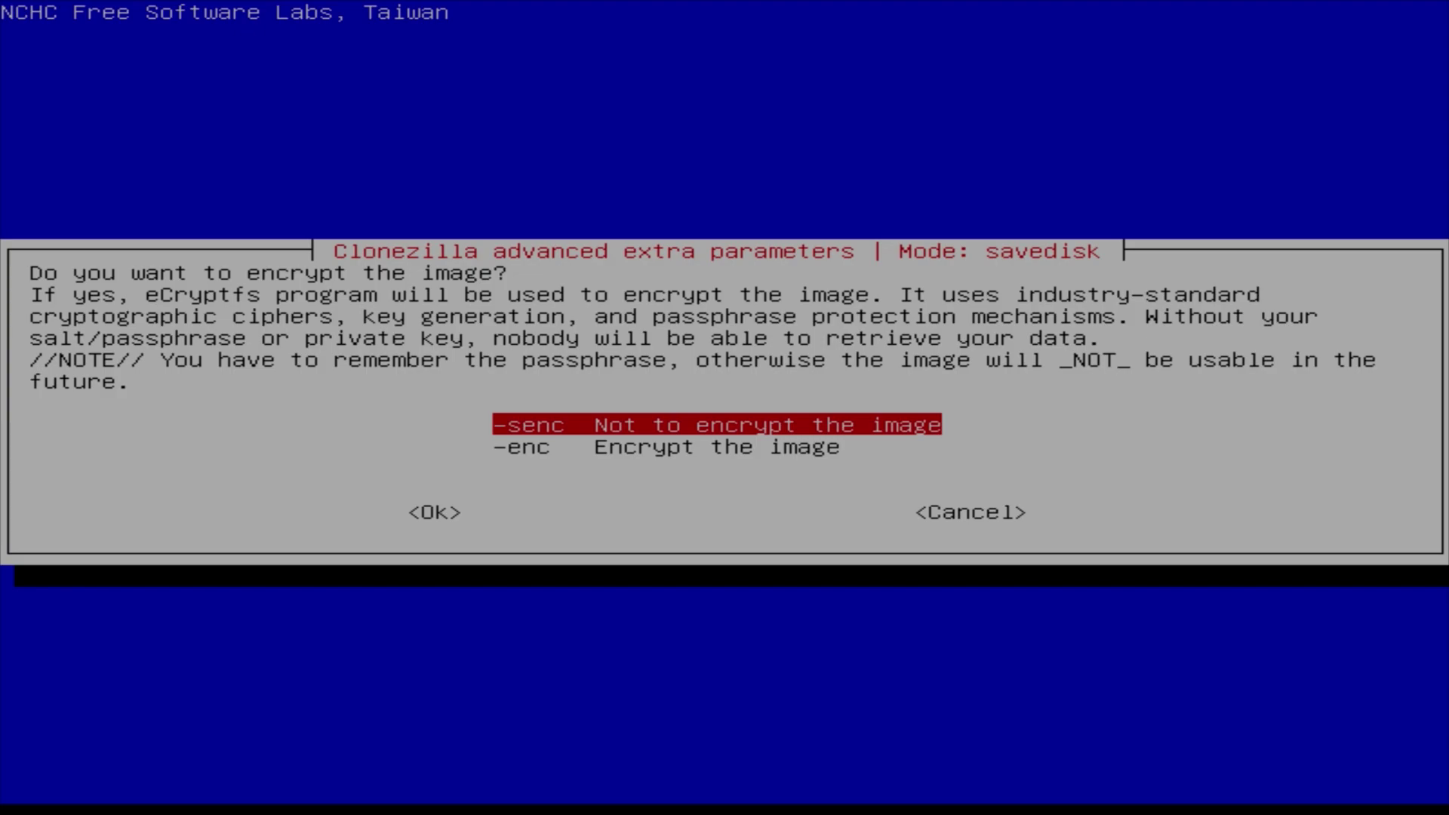
key("Return")
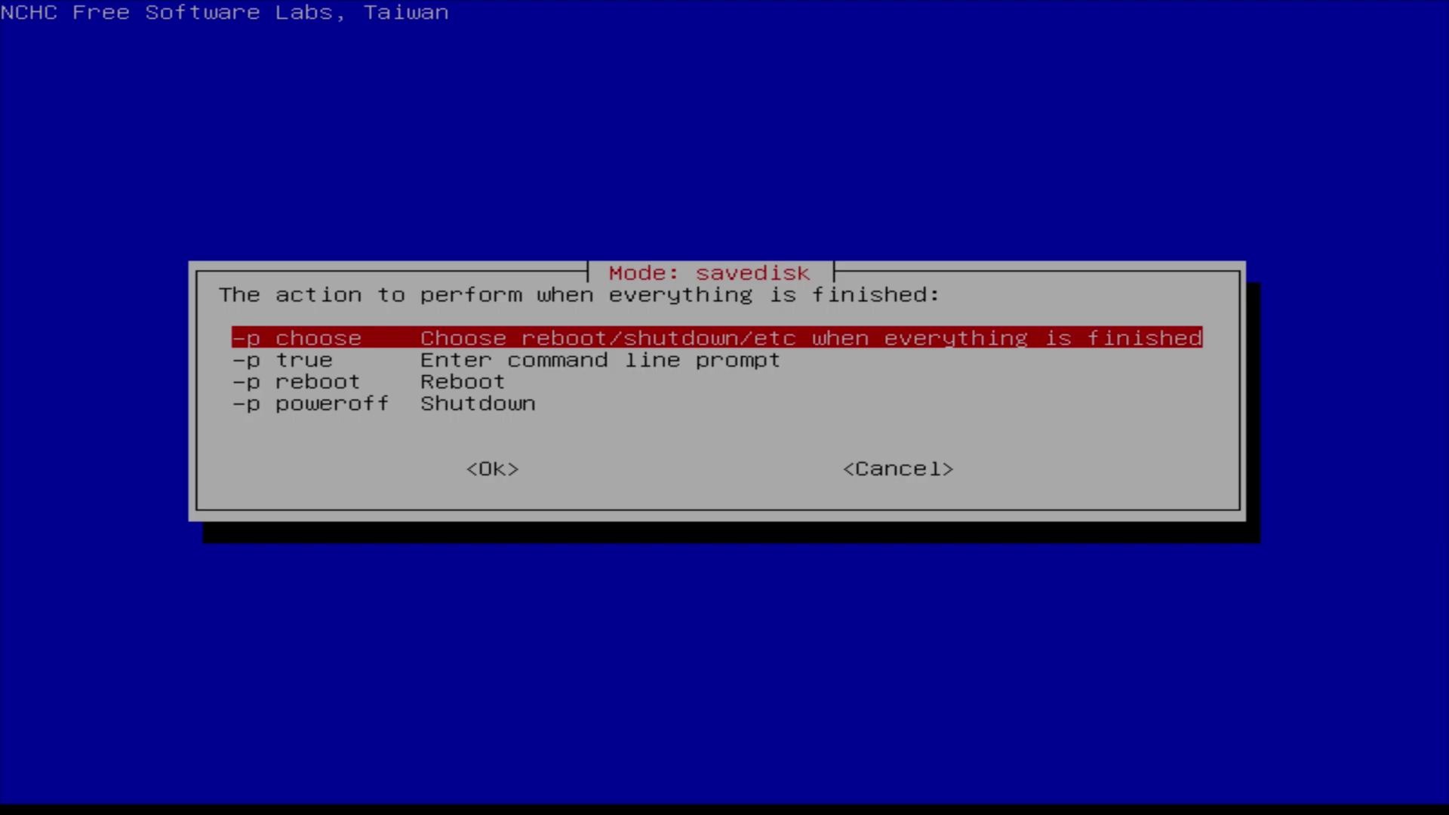
- Keep '-p choose' as the finish action and continue past the command summary
key("Return")
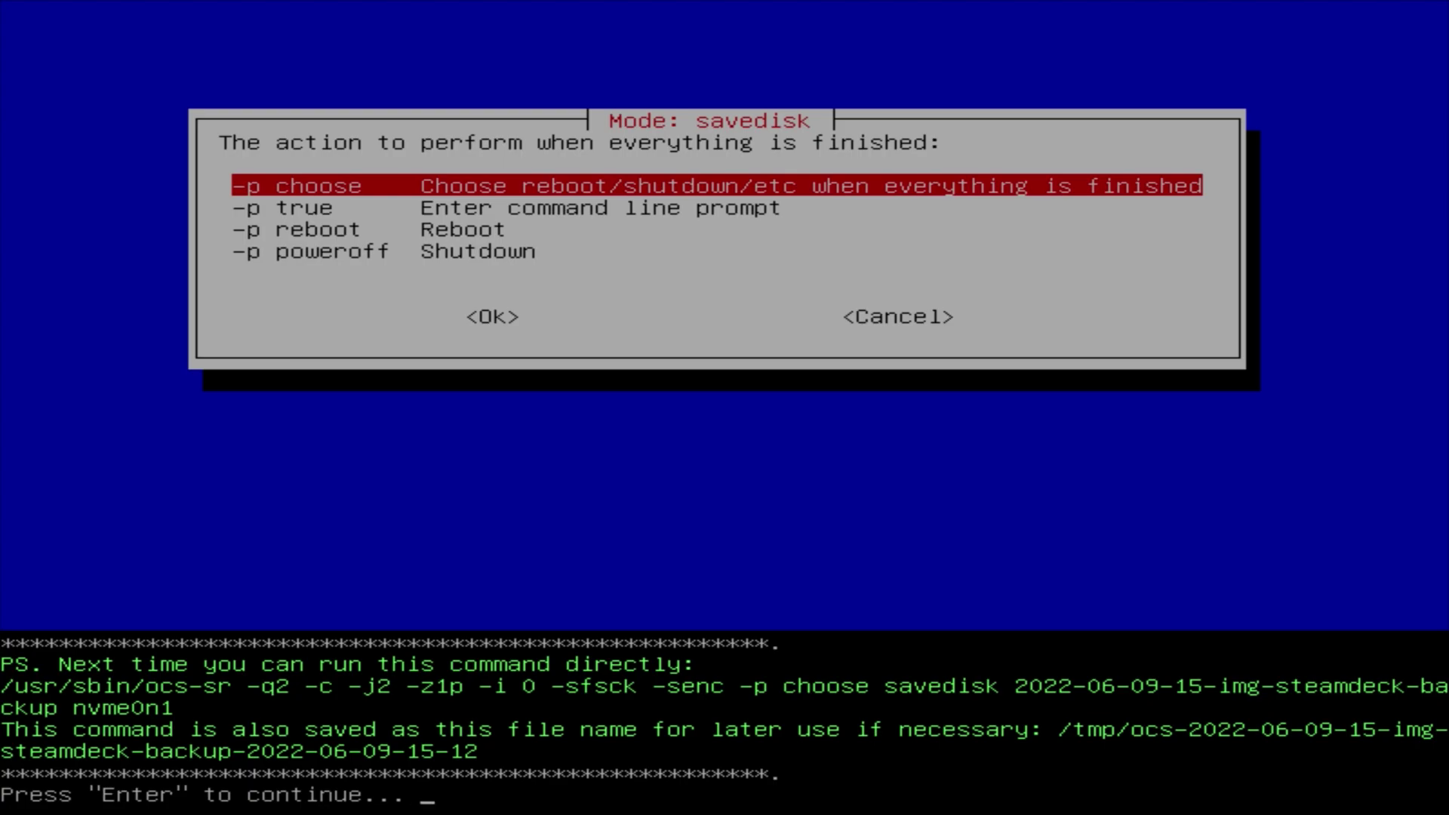
key("Return")
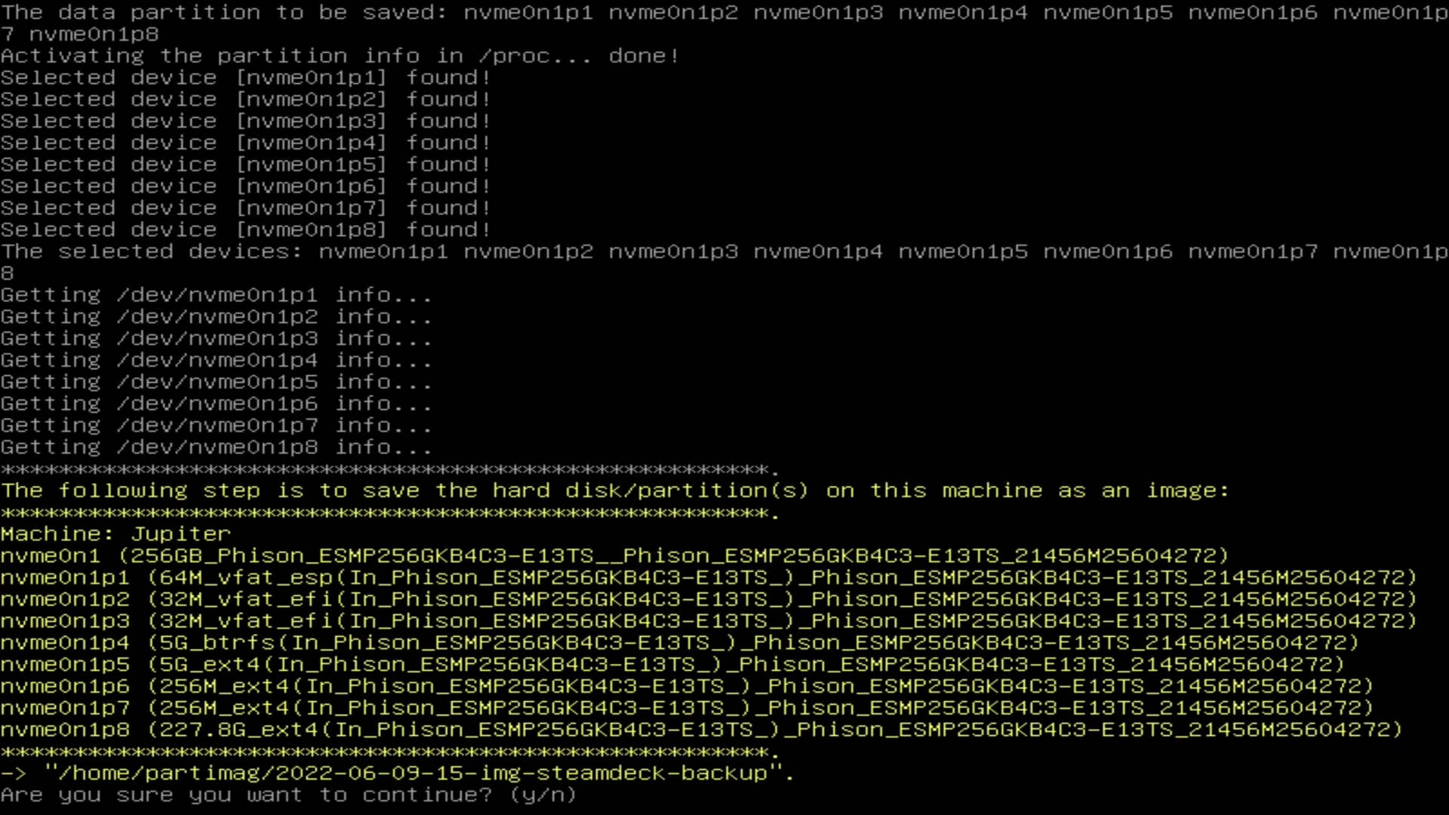
type("y")
key("Return")
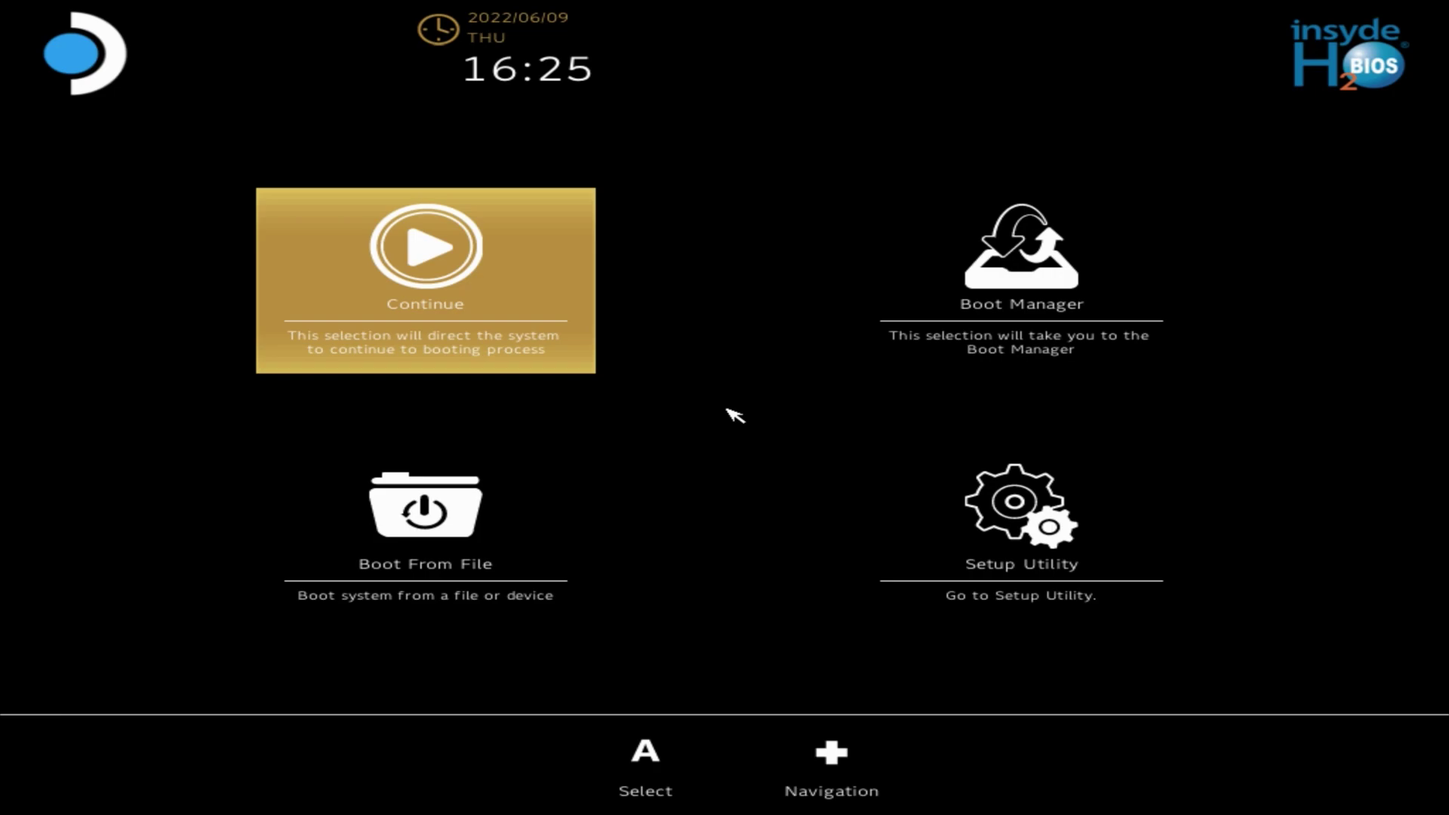
- Boot the Linpus lite (SanDisk) USB drive from the BIOS Boot Manager
key("Right")
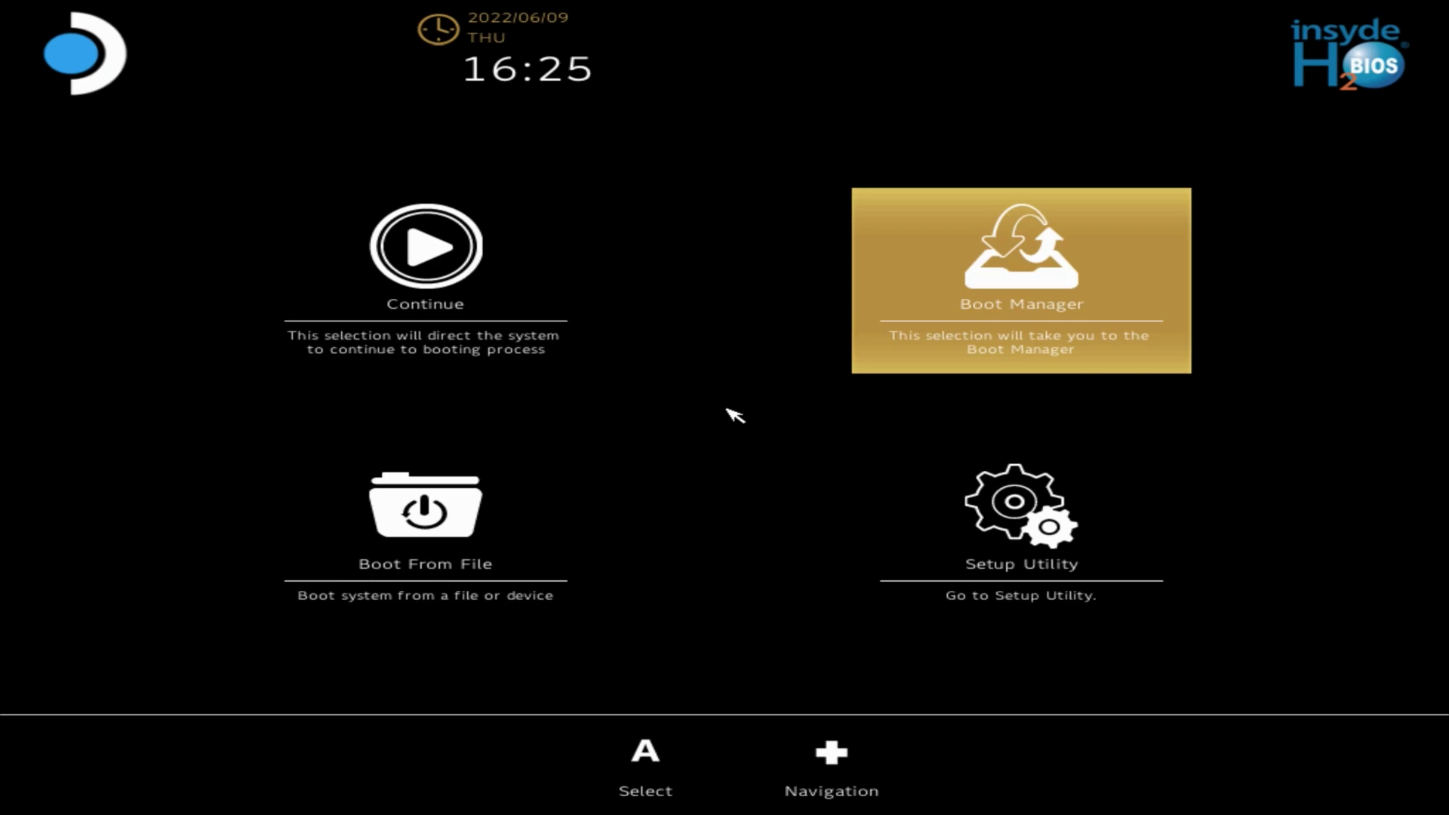
key("Return")
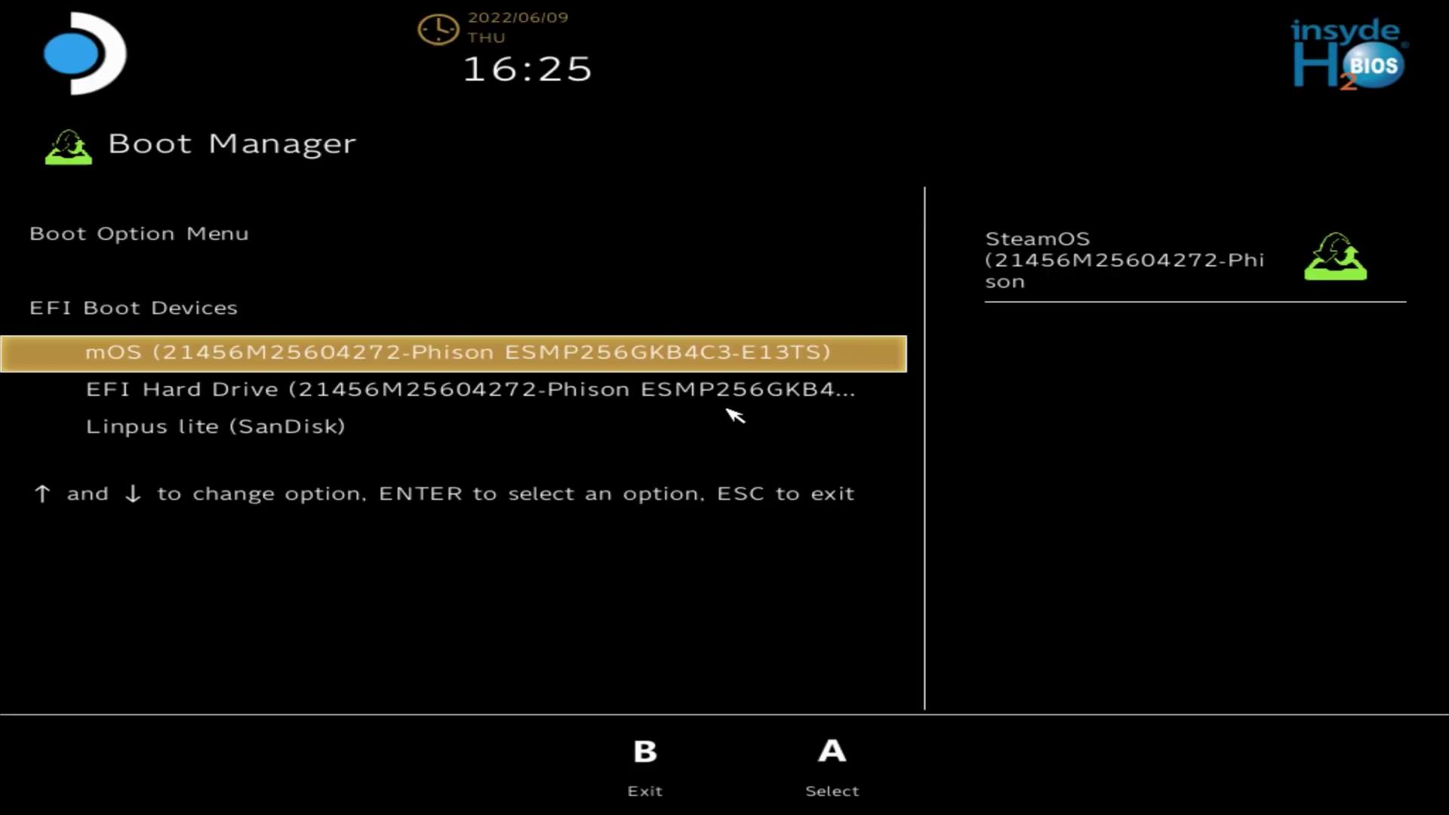
key("Down")
key("Down")
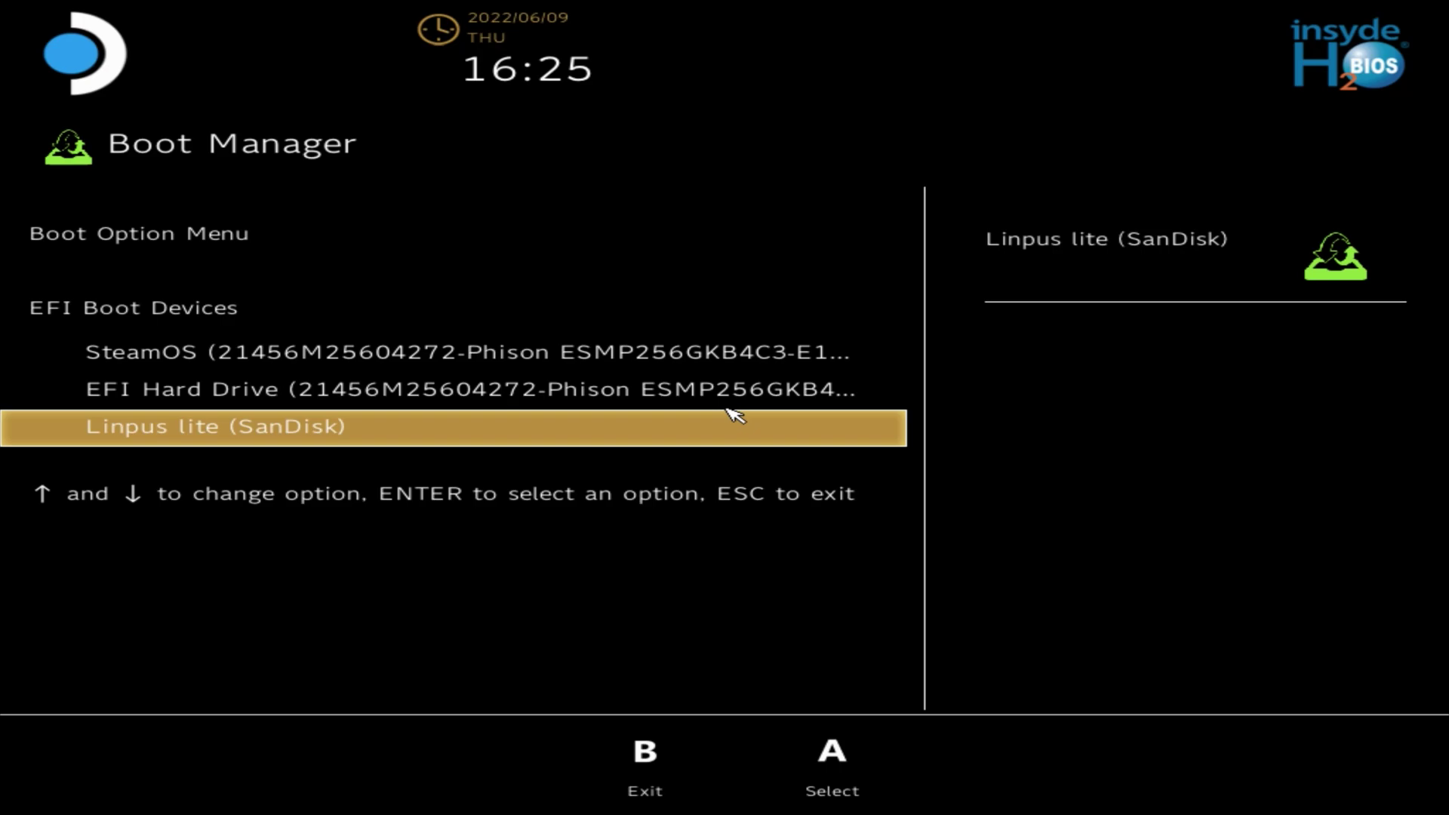
key("Return")
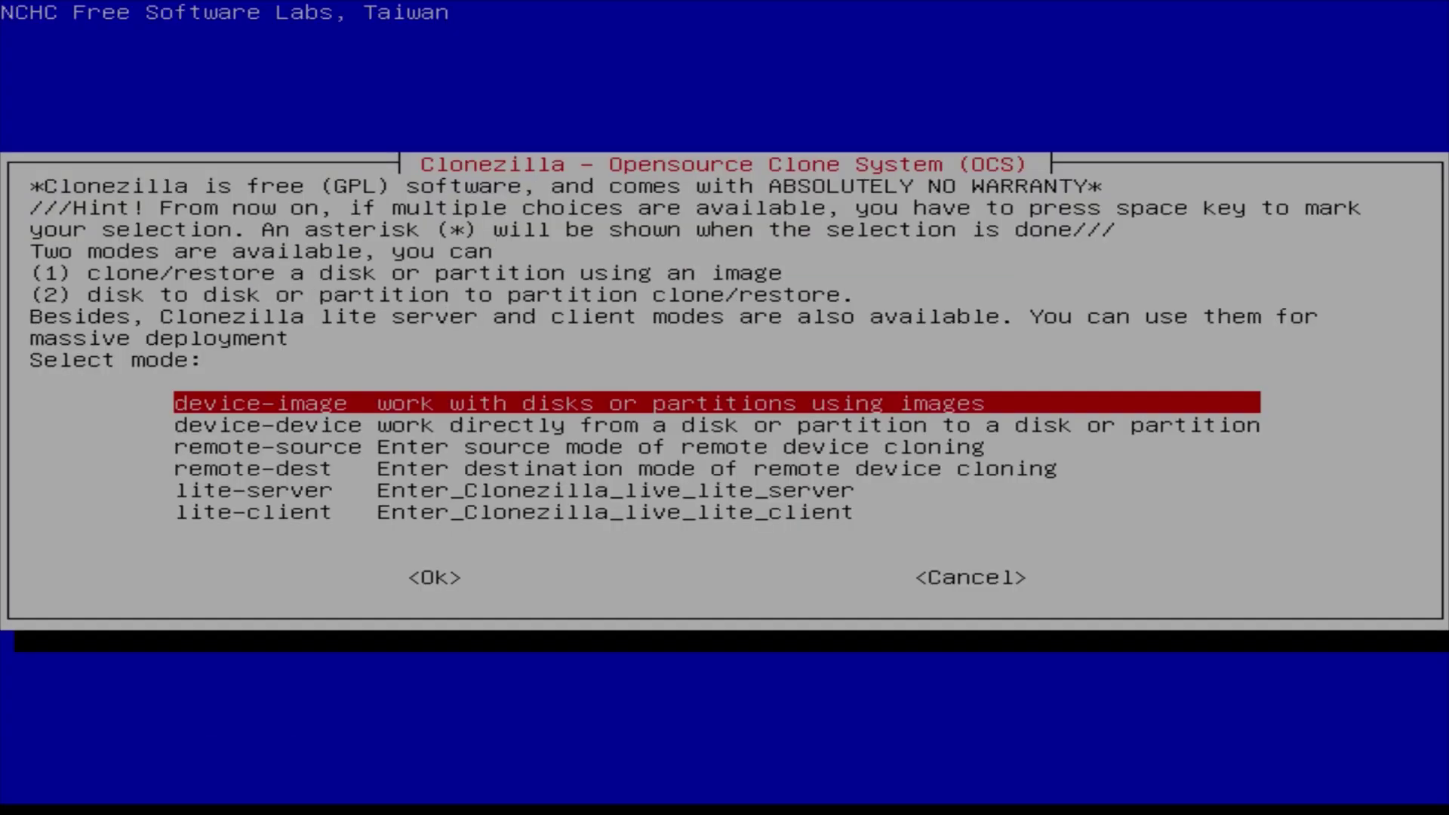
- Start Clonezilla in device-image mode from a local device and end the disk scan
key("Return")
key("Return")
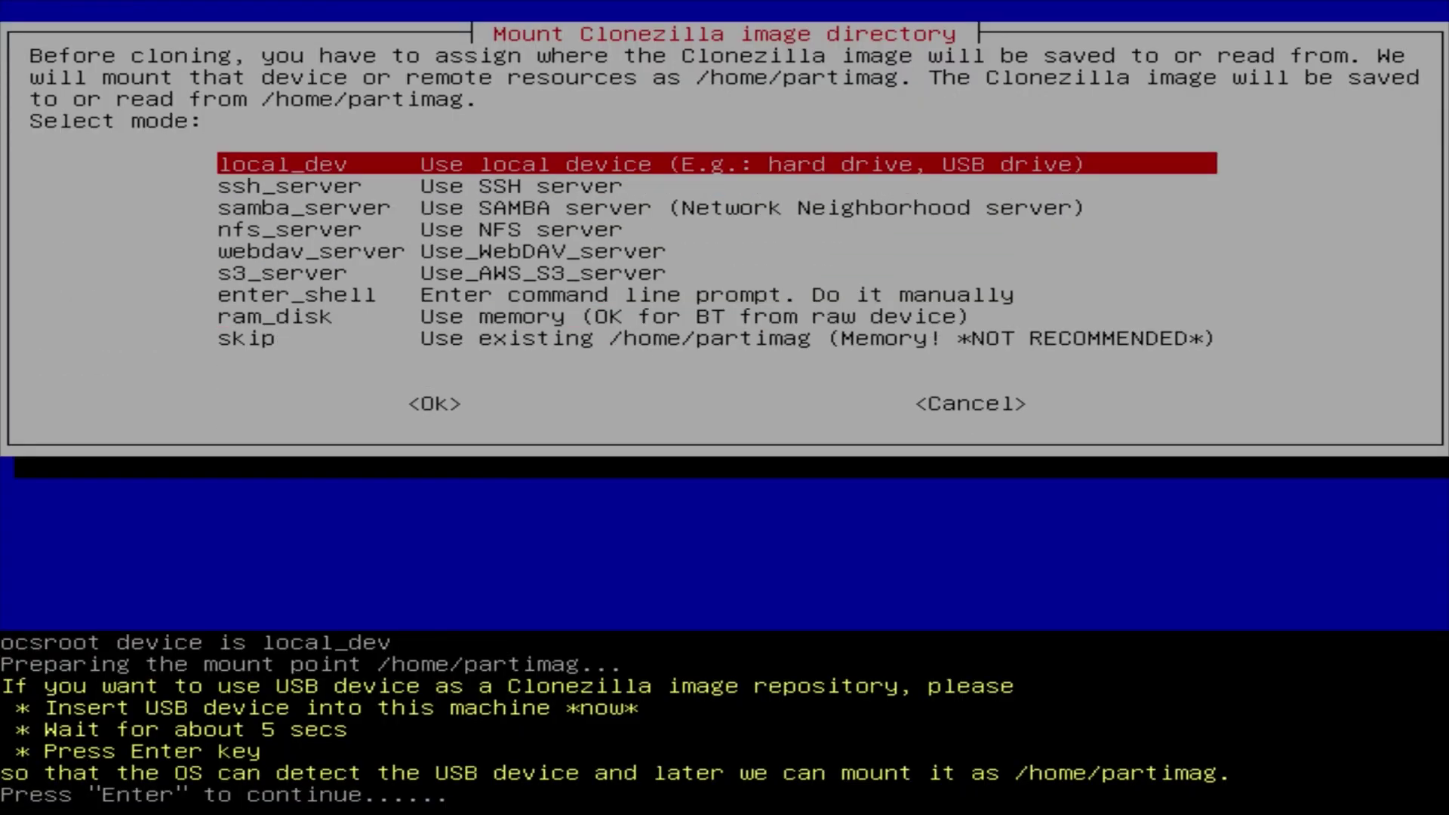
key("Return")
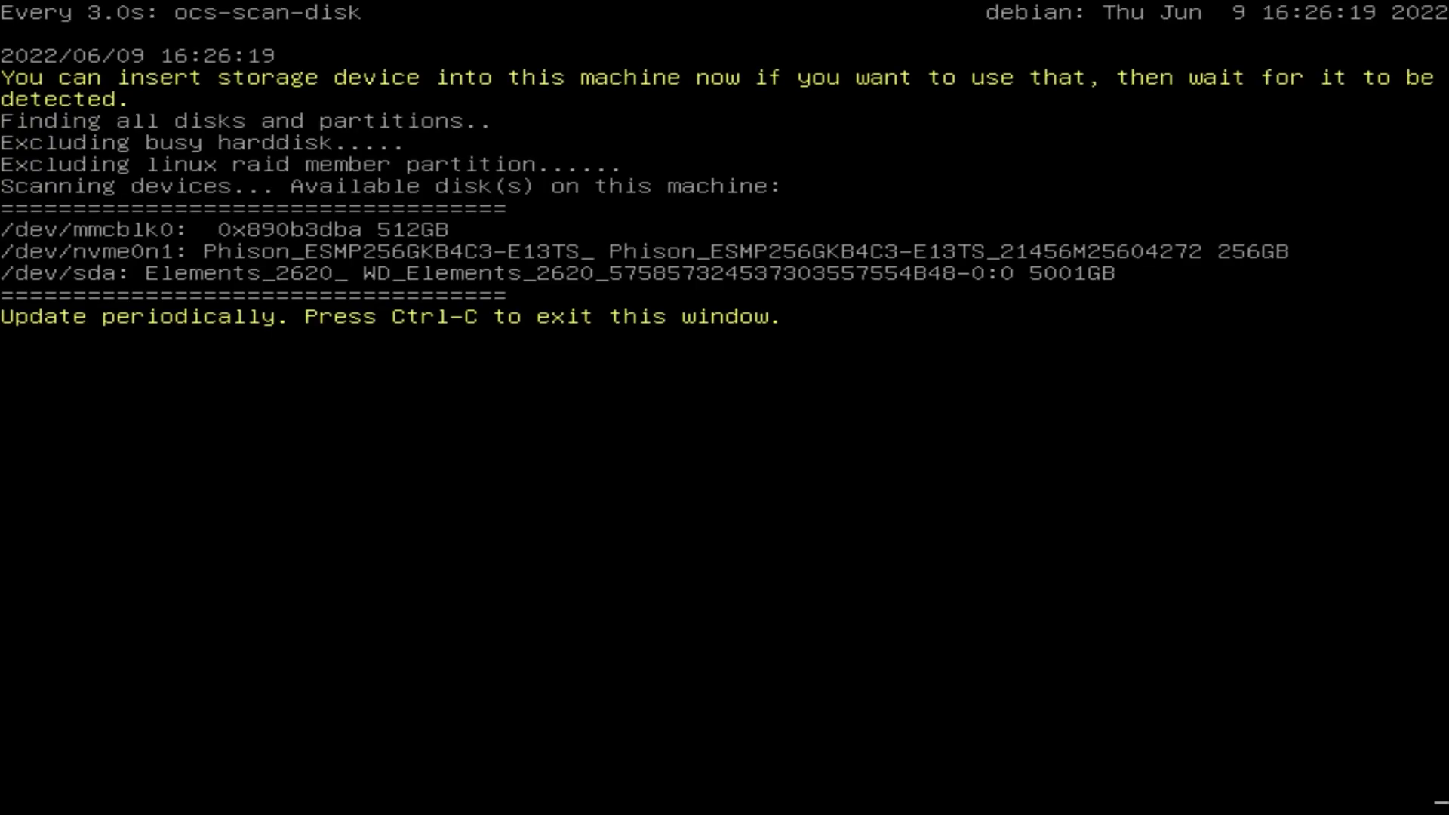
key("ctrl+c")
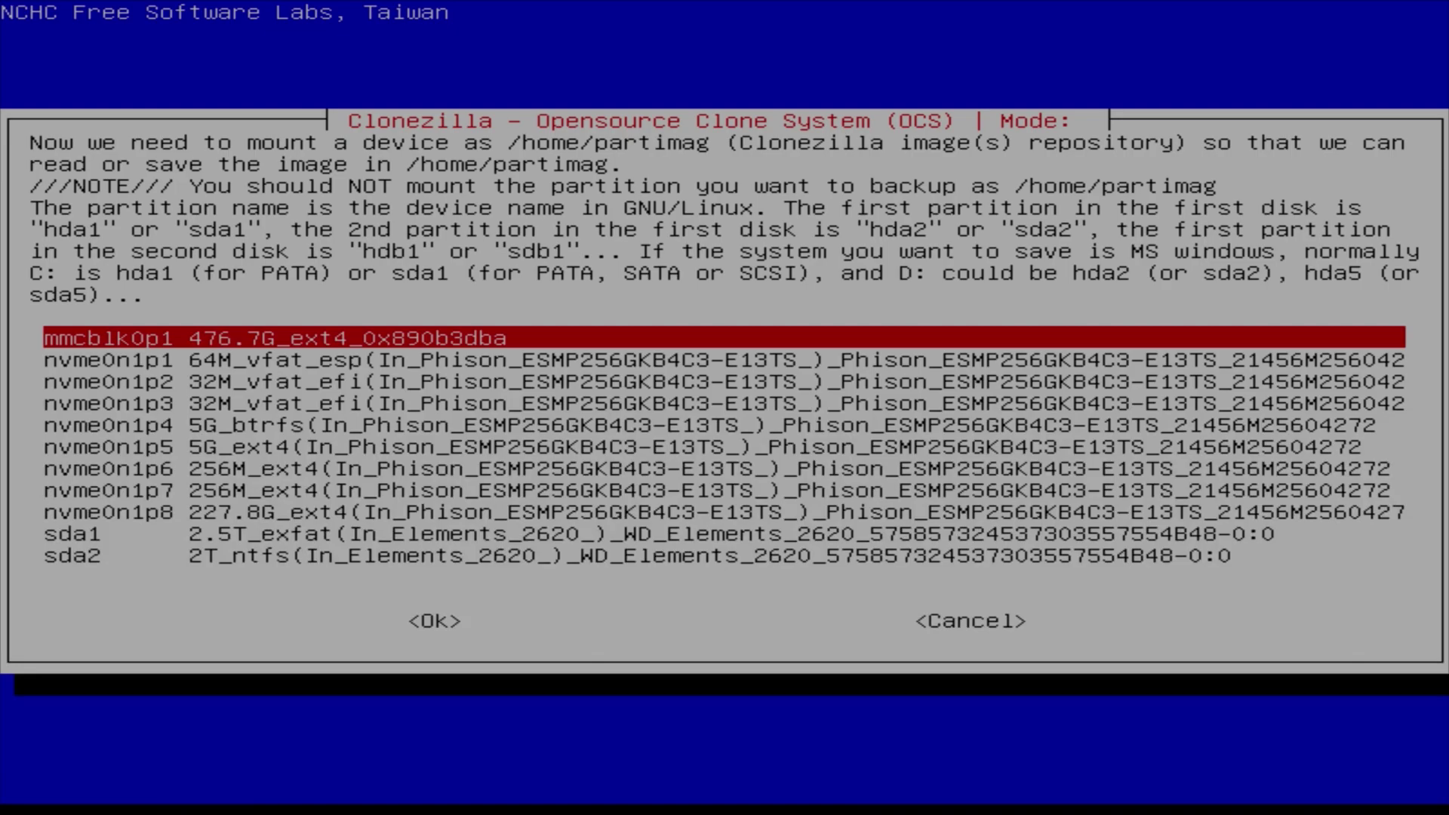
- Select the external drive's sda1 partition as the image repository
key("Down")
key("Tab")
key("Tab")
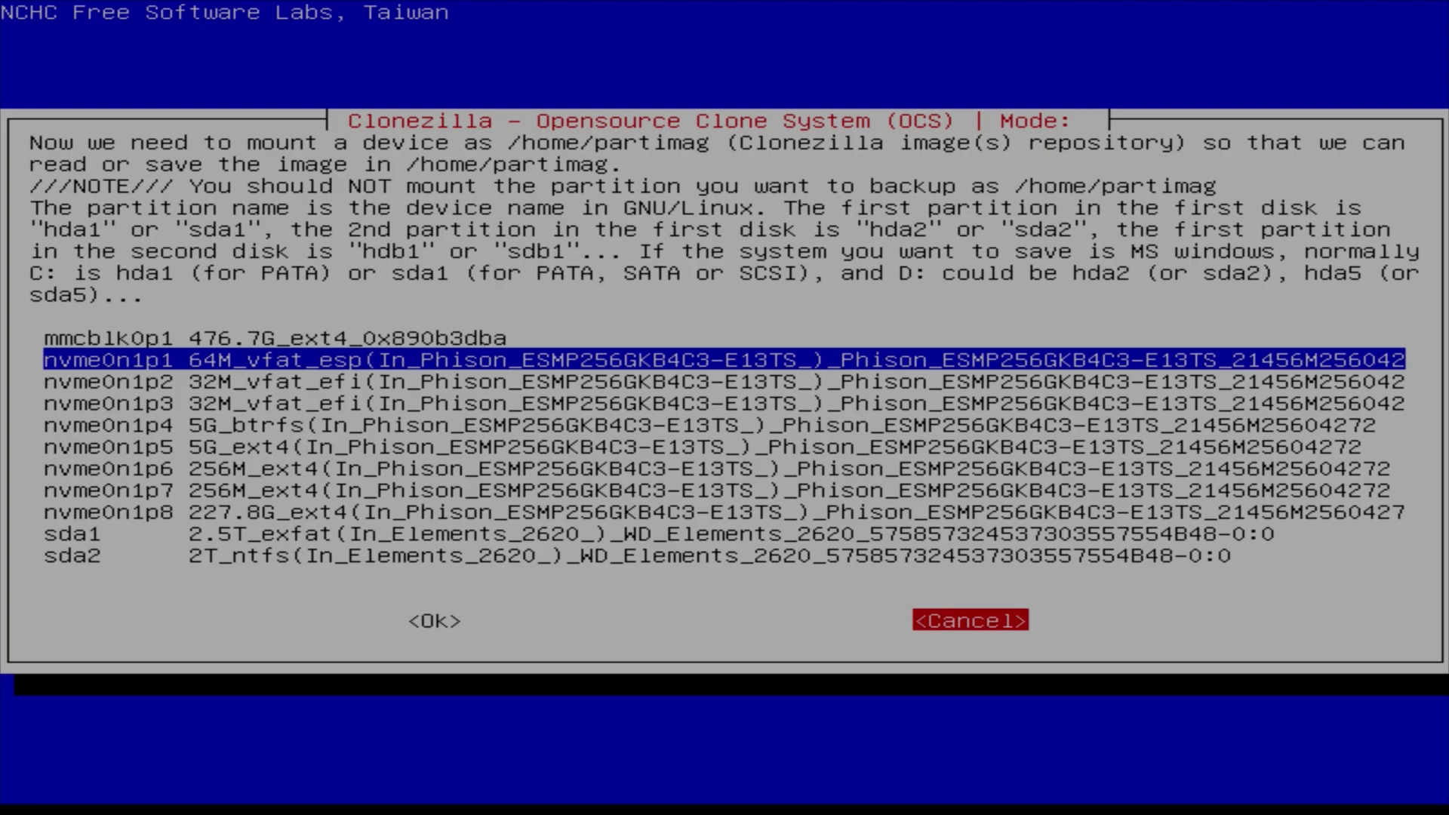
key("shift+Tab")
key("shift+Tab")
key("Down")
key("Down")
key("Down")
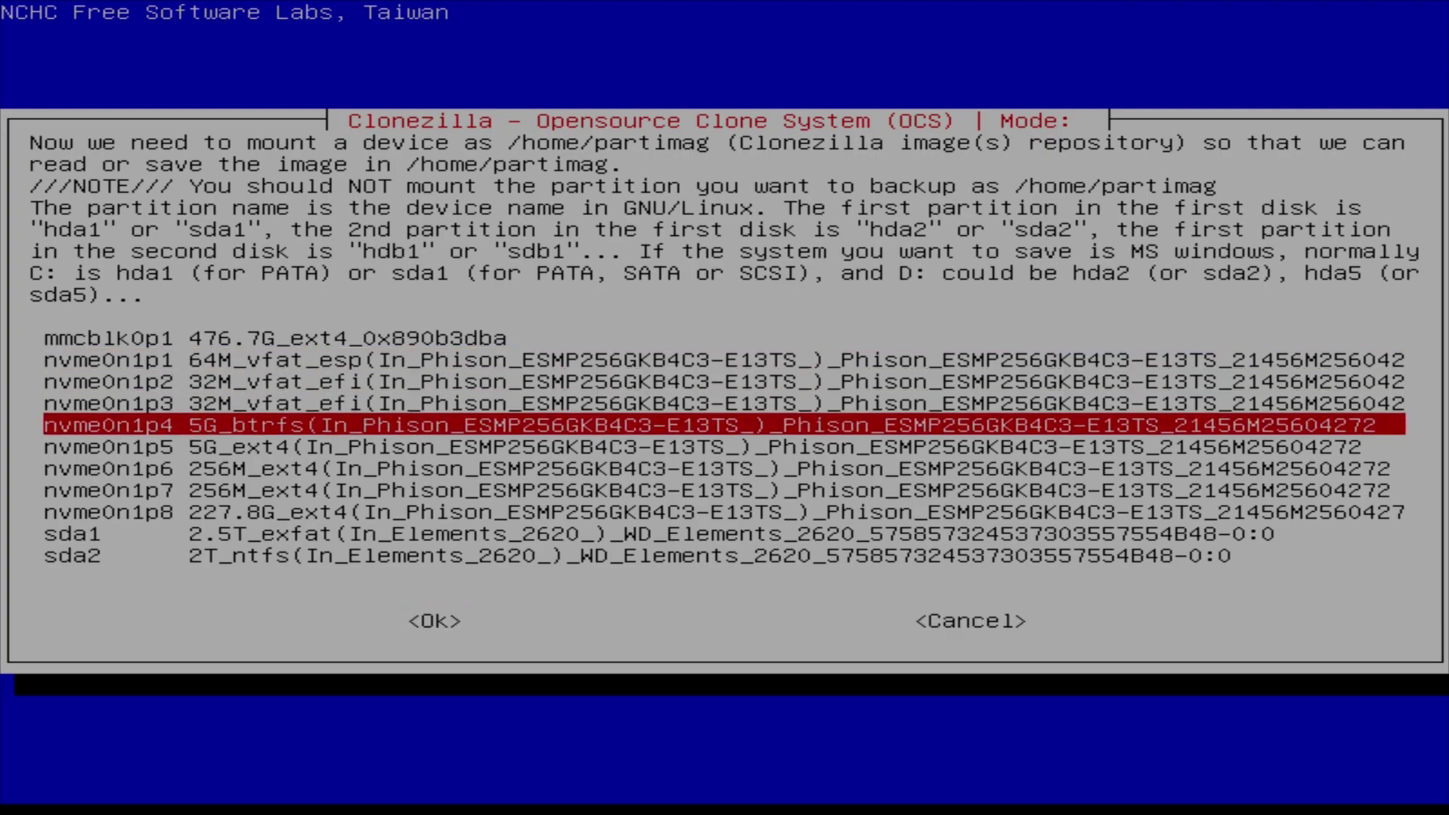
key("Down")
key("Down")
key("Down")
key("Down")
key("Down")
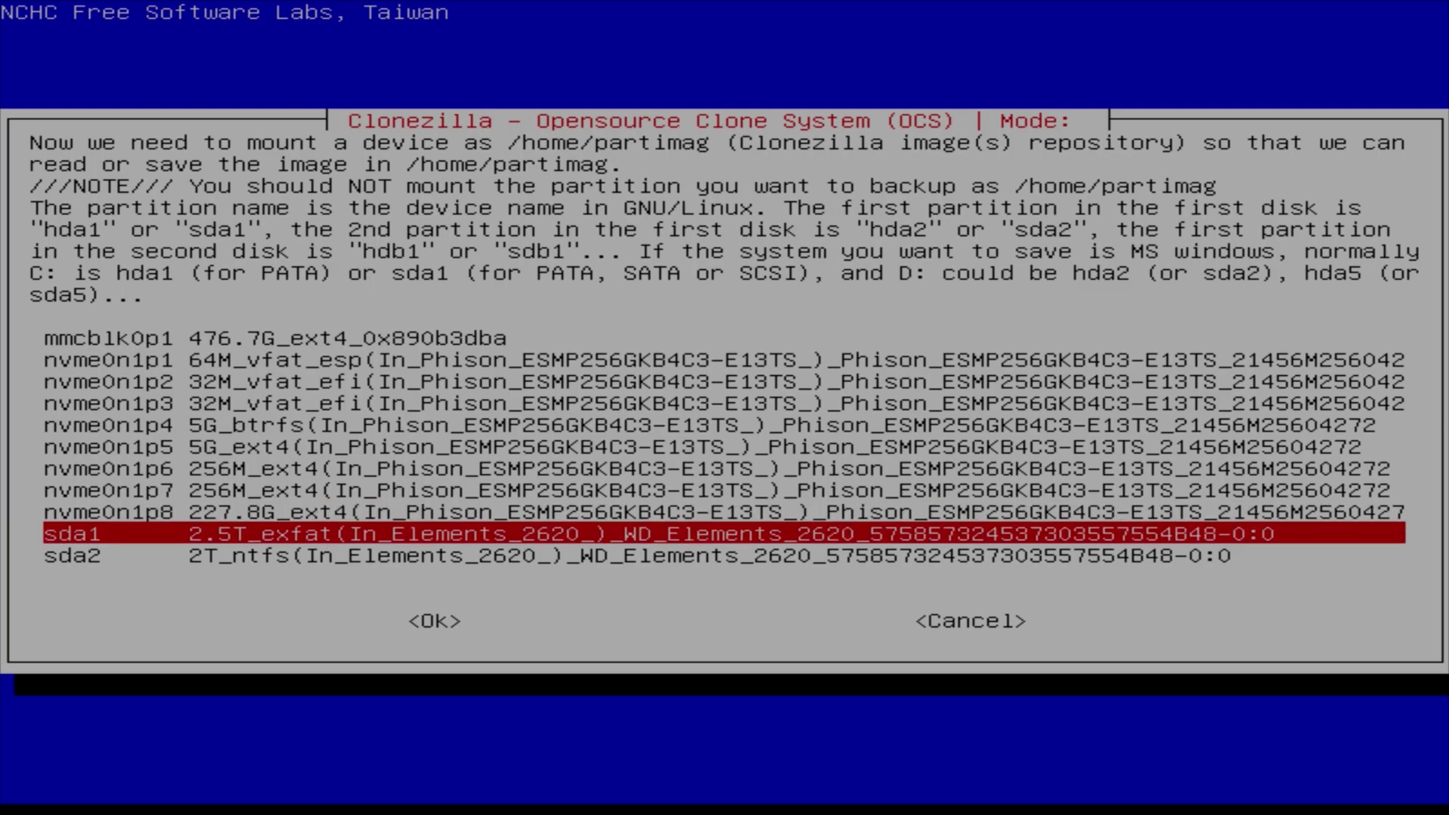
key("Return")
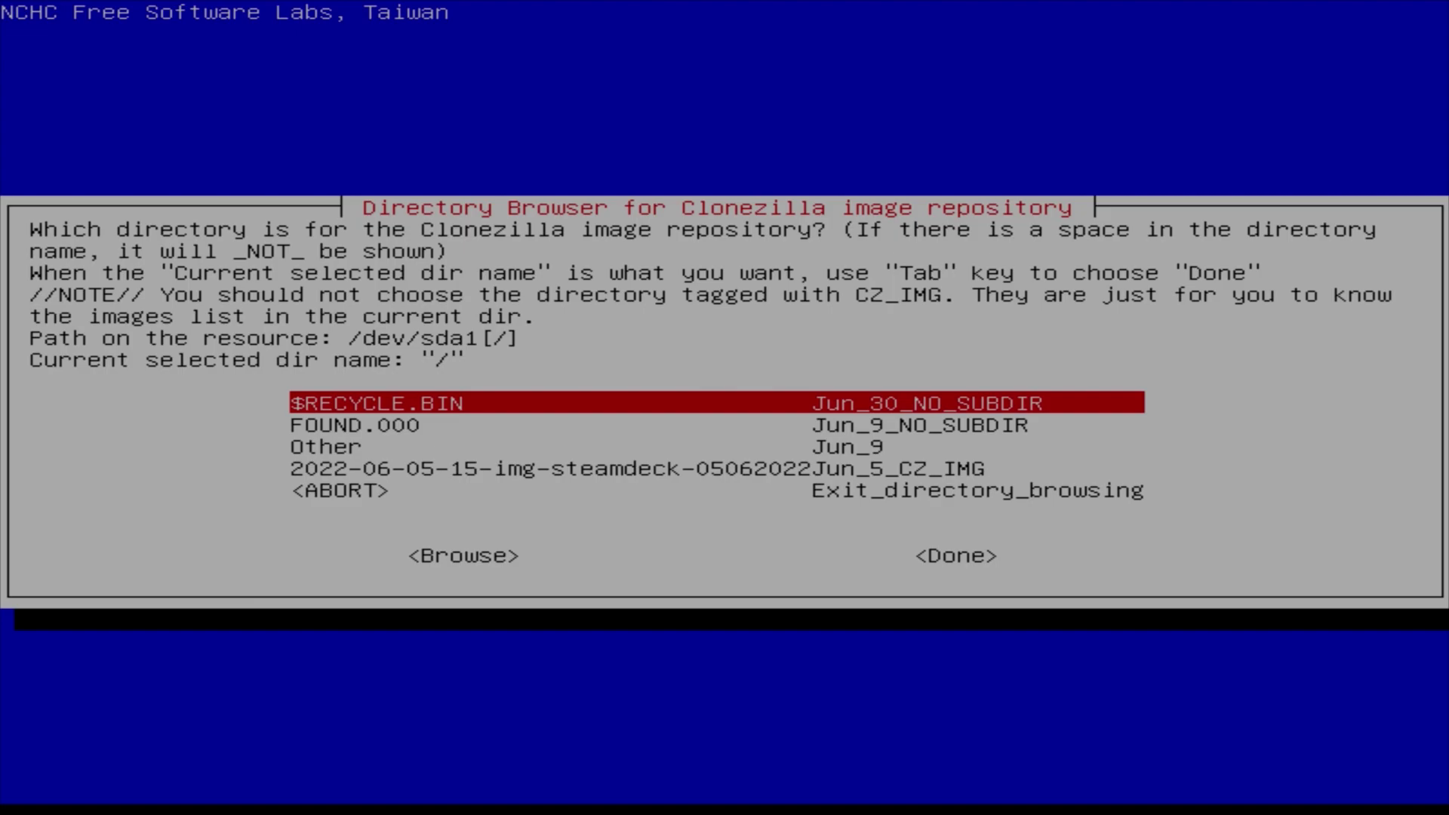
- Keep sda1's root directory as /home/partimag and continue past the 919.3G free-space summary
key("Down")
key("Down")
key("Down")
key("Down")
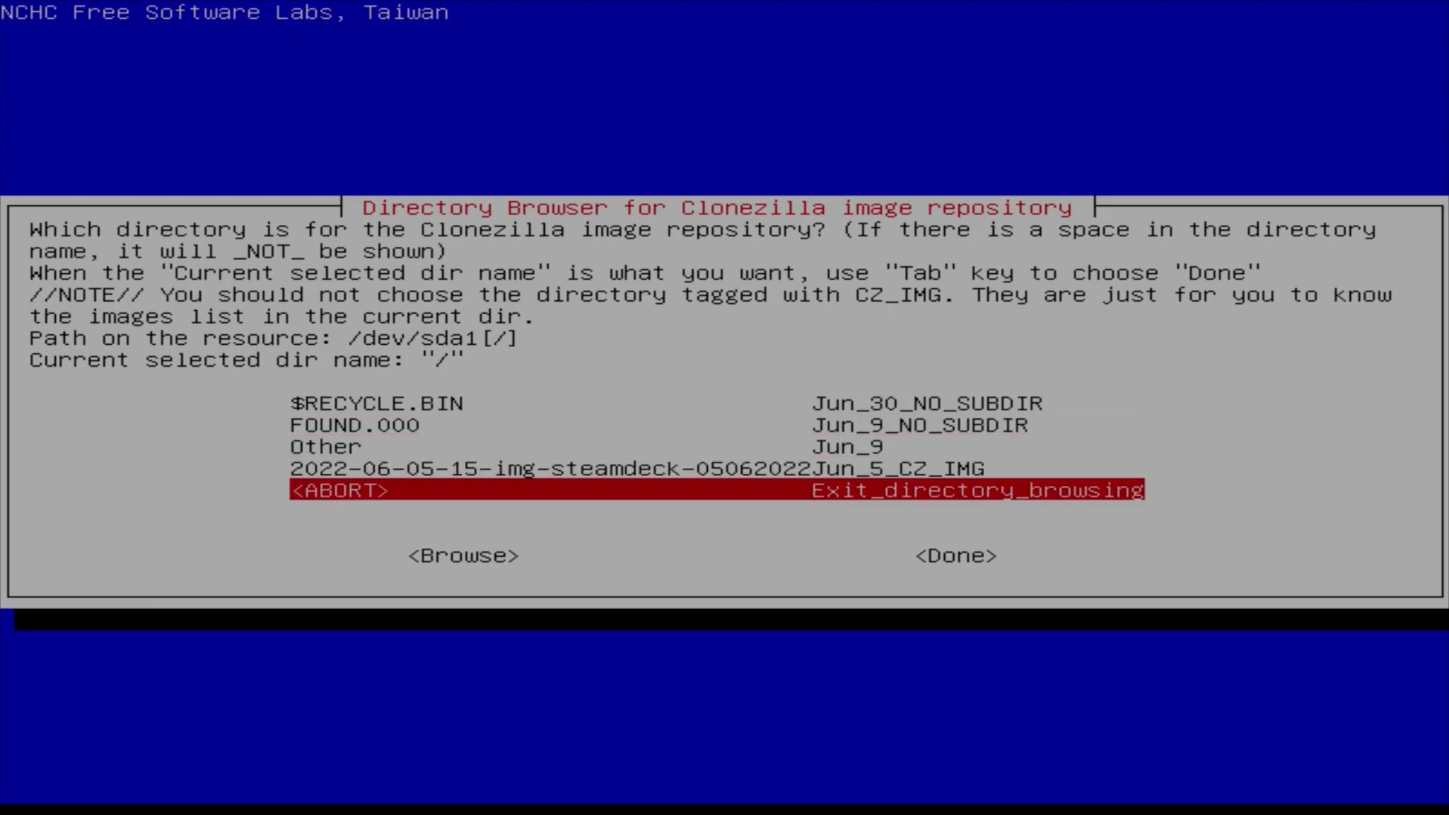
key("Tab")
key("Tab")
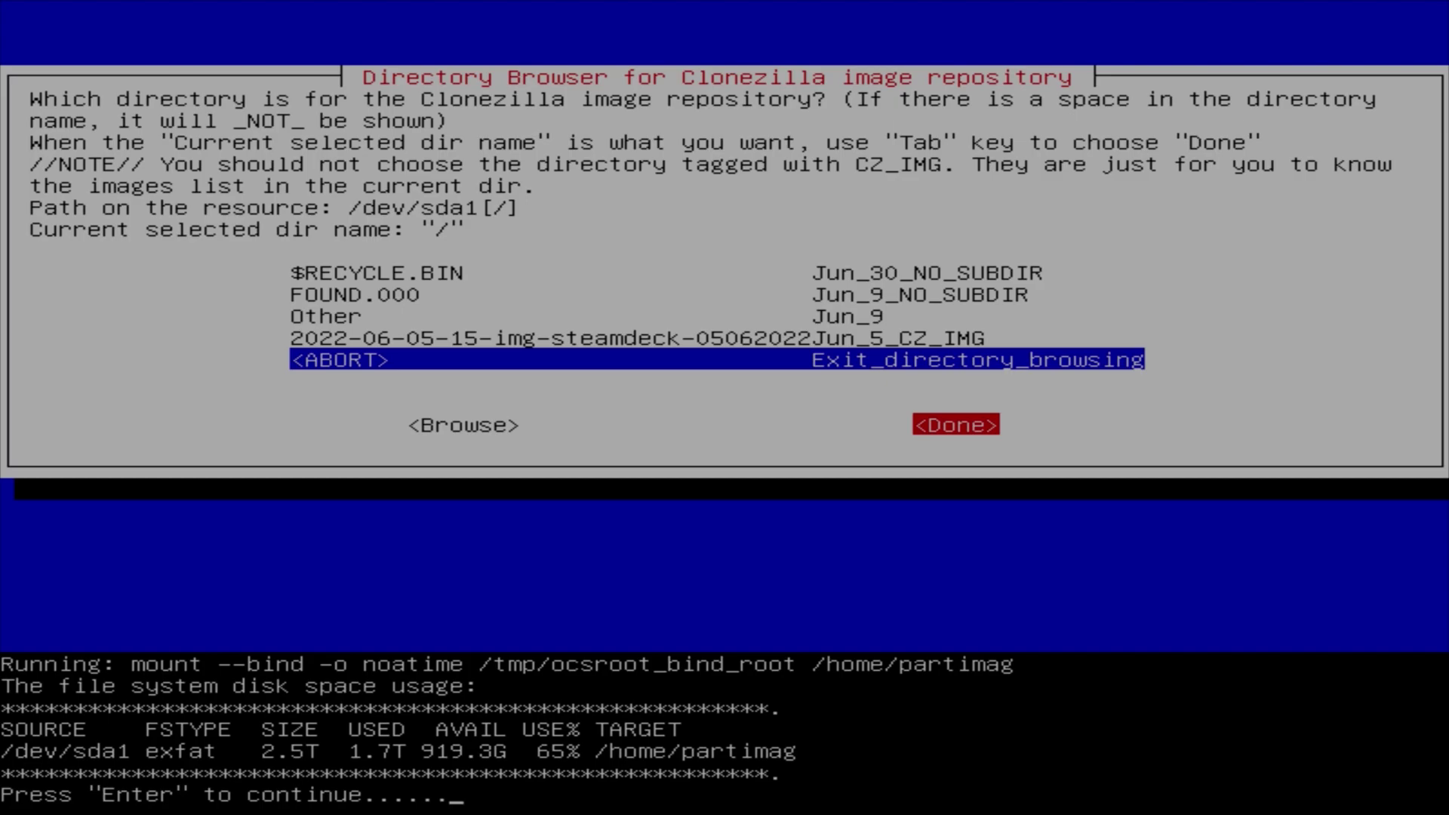
key("Return")
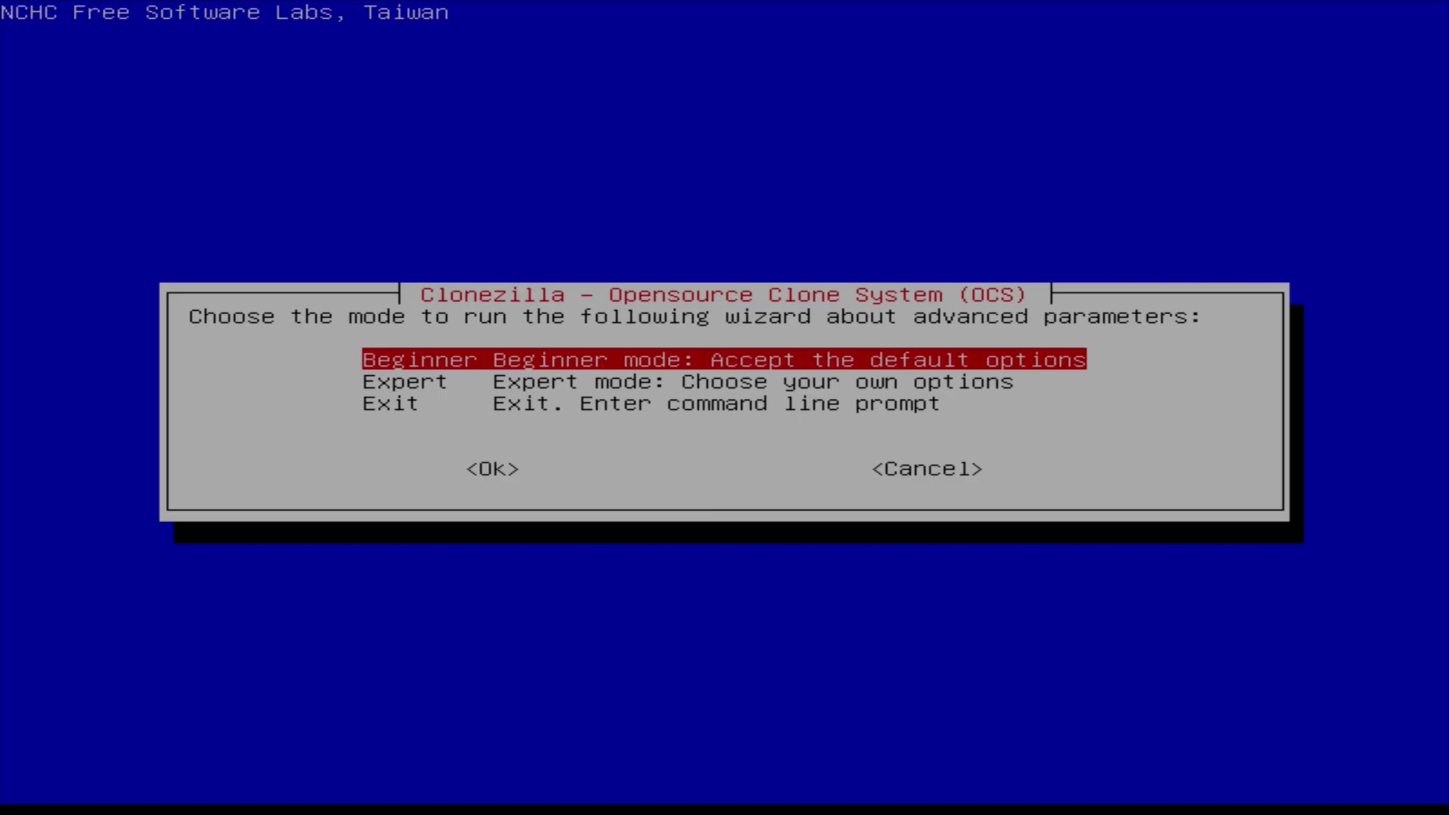
- Choose Beginner wizard mode and the restoredisk operation
key("Return")
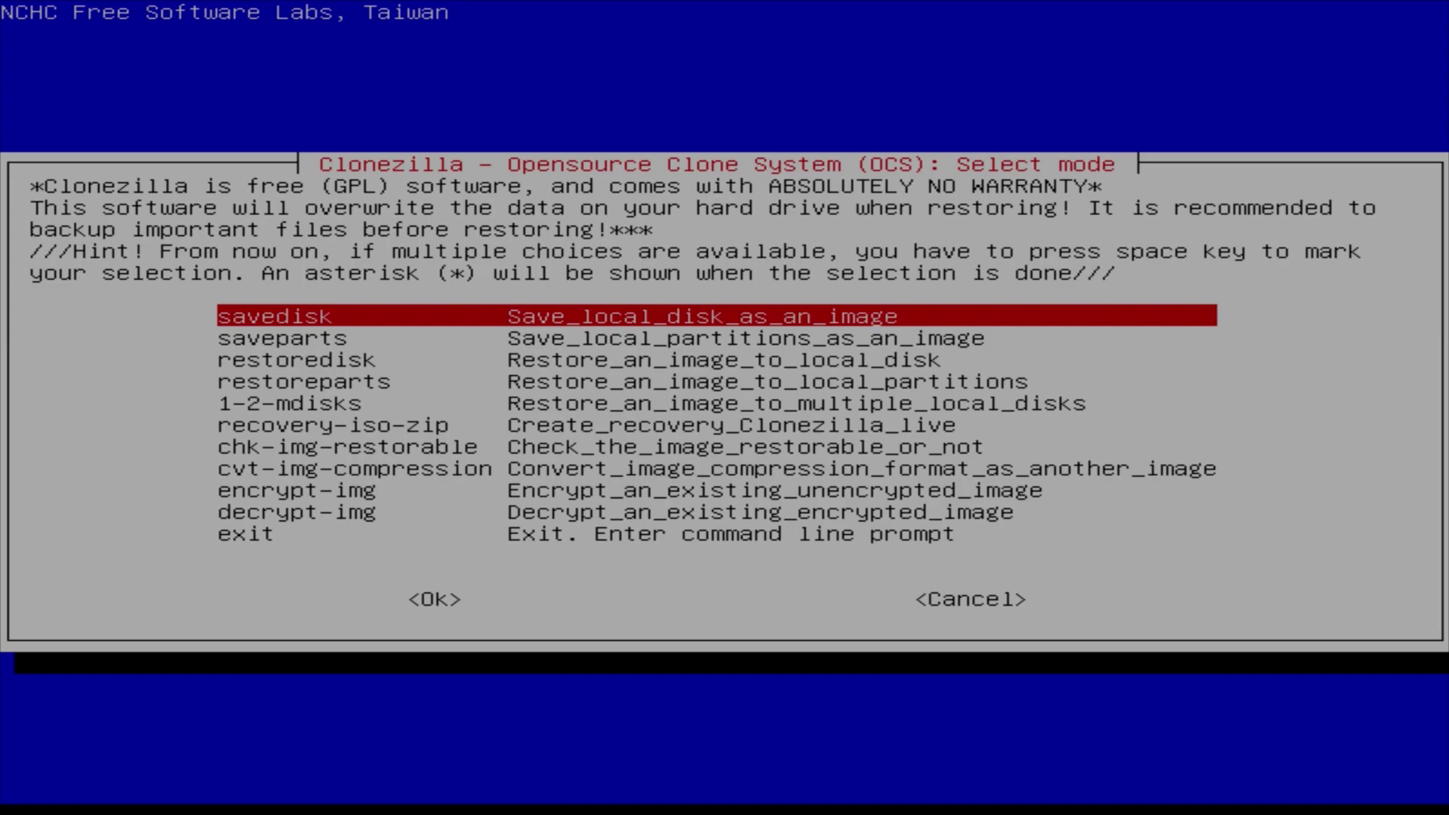
key("Down")
key("Down")
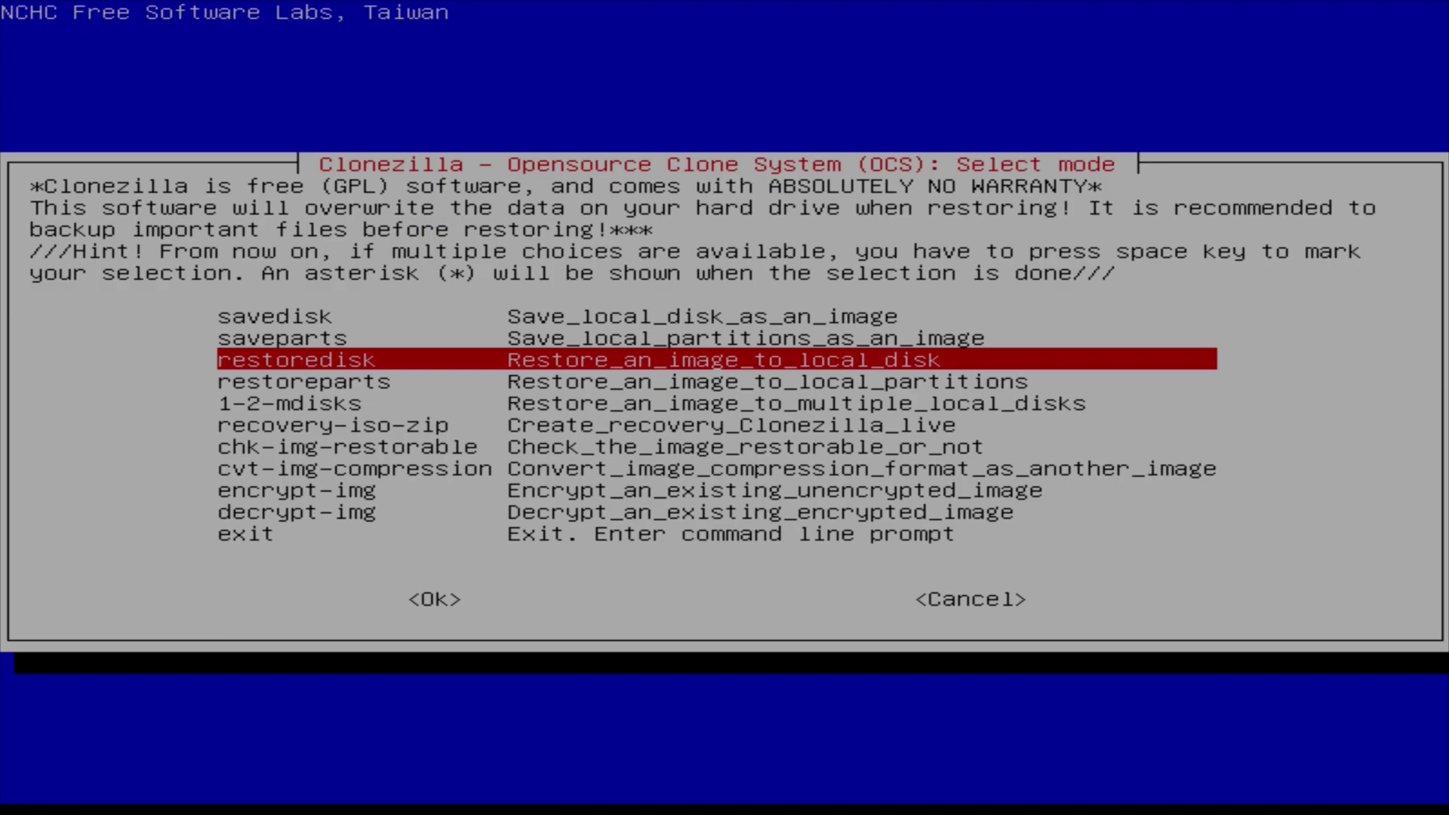
key("Return")
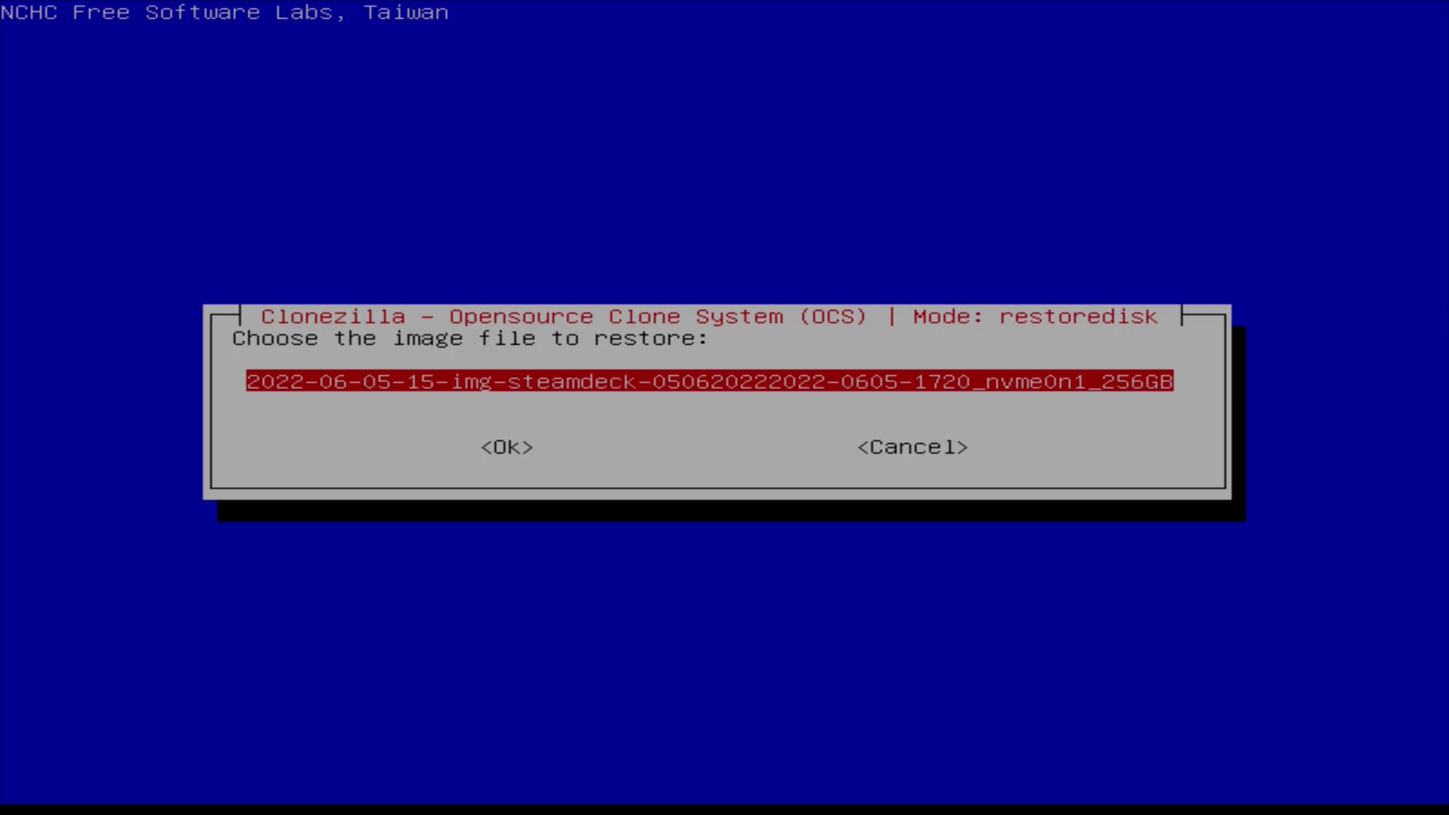
key("Return")
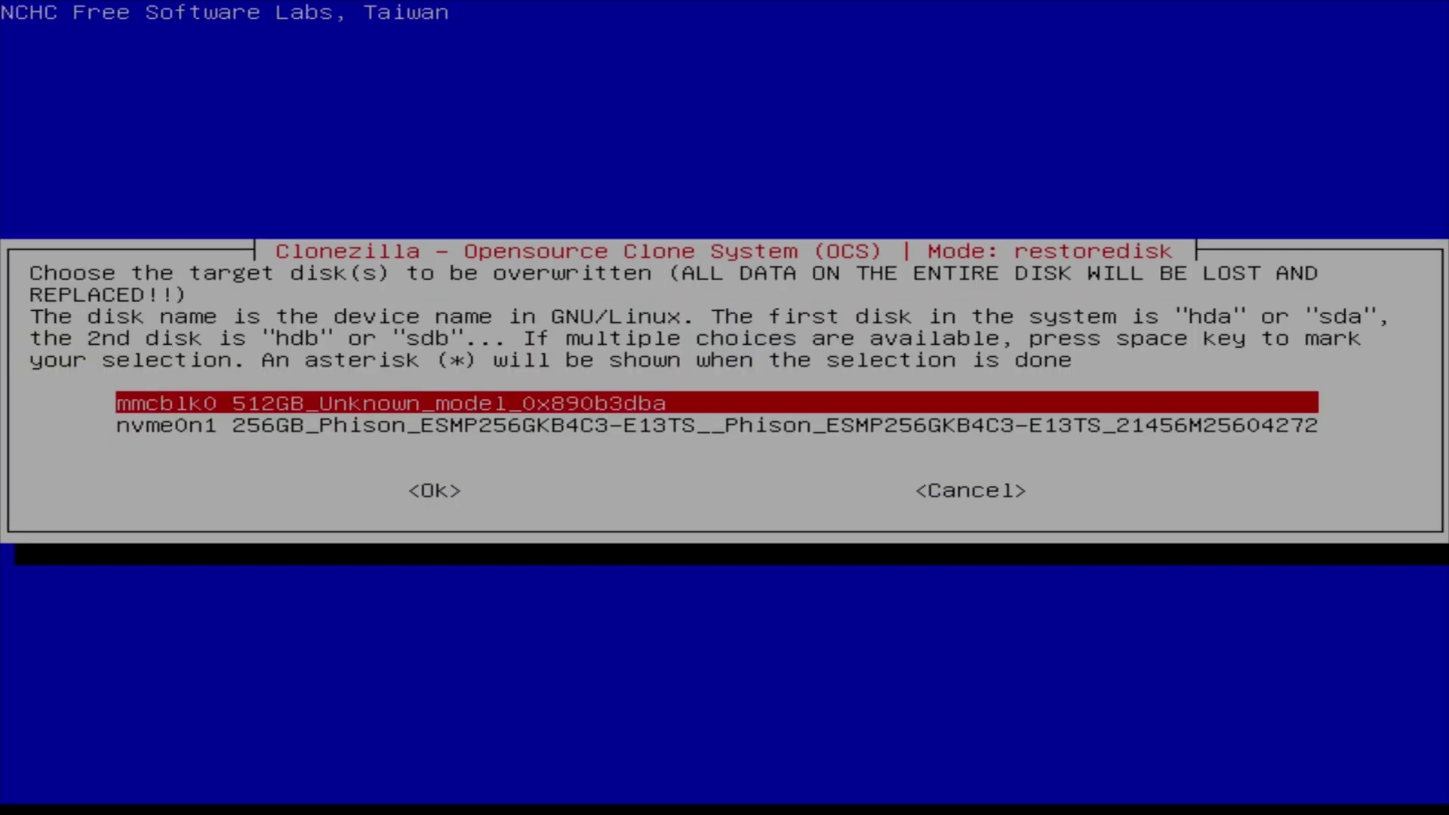
key("Down")
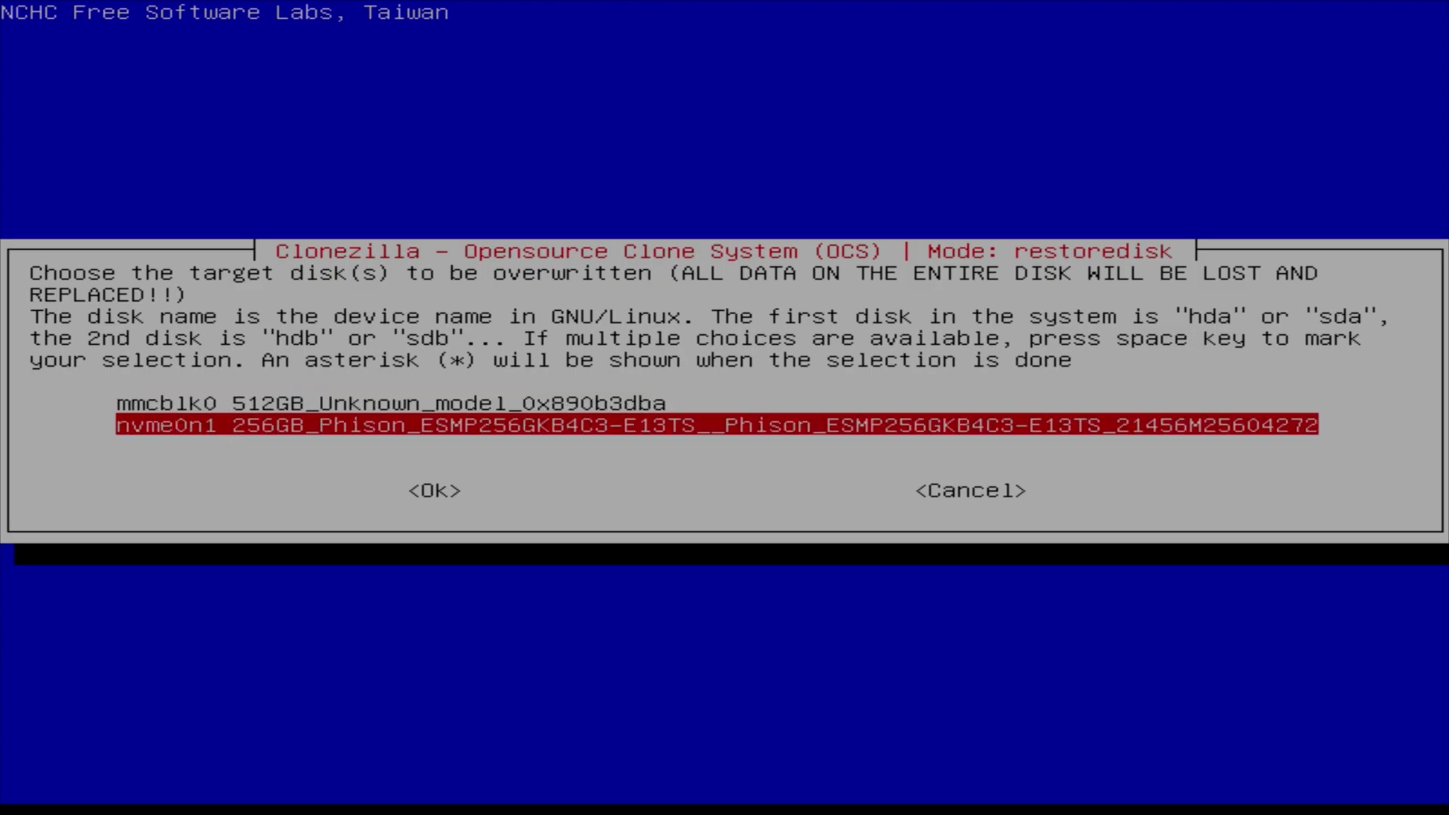
key("Return")
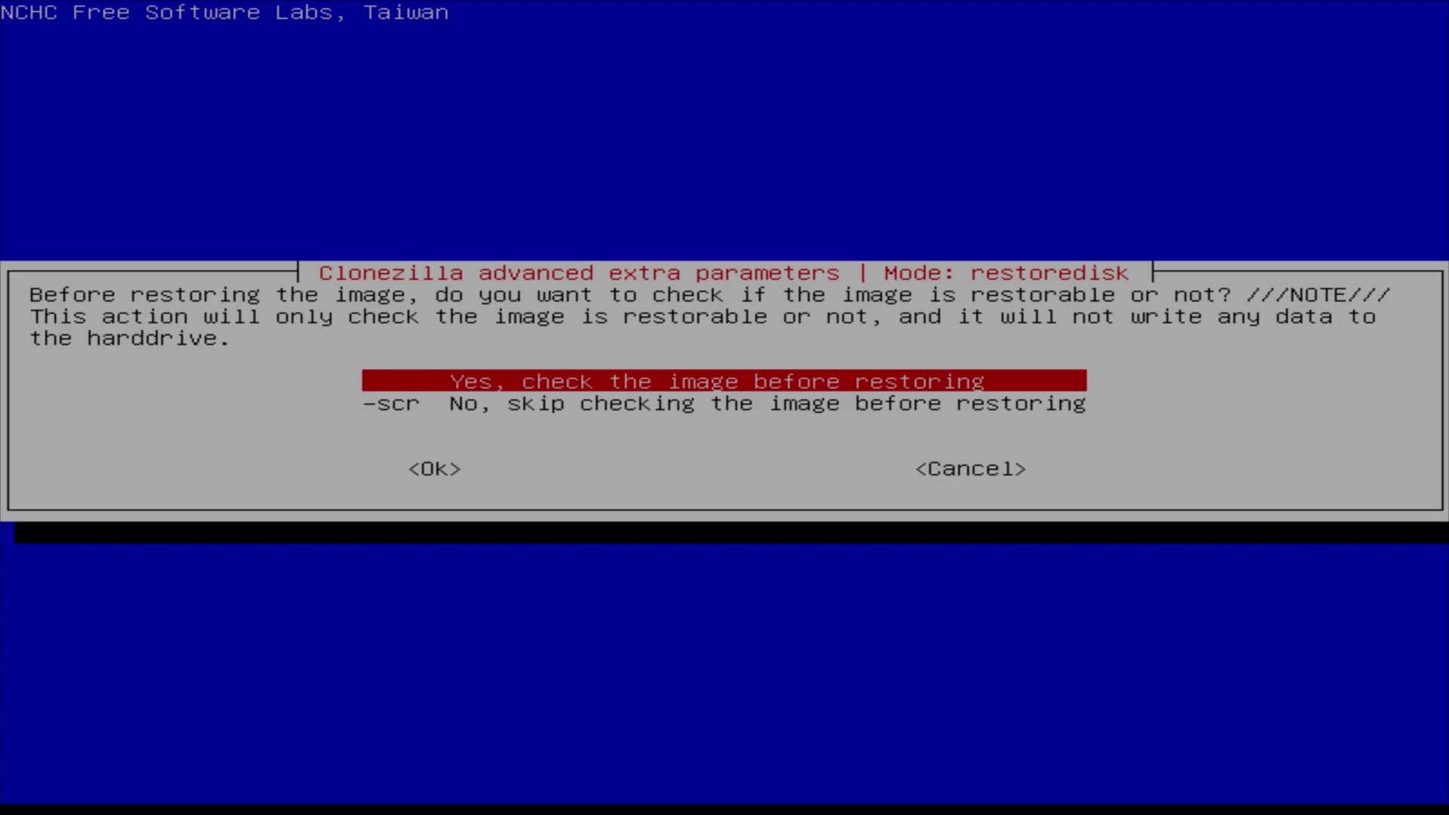
key("Return")
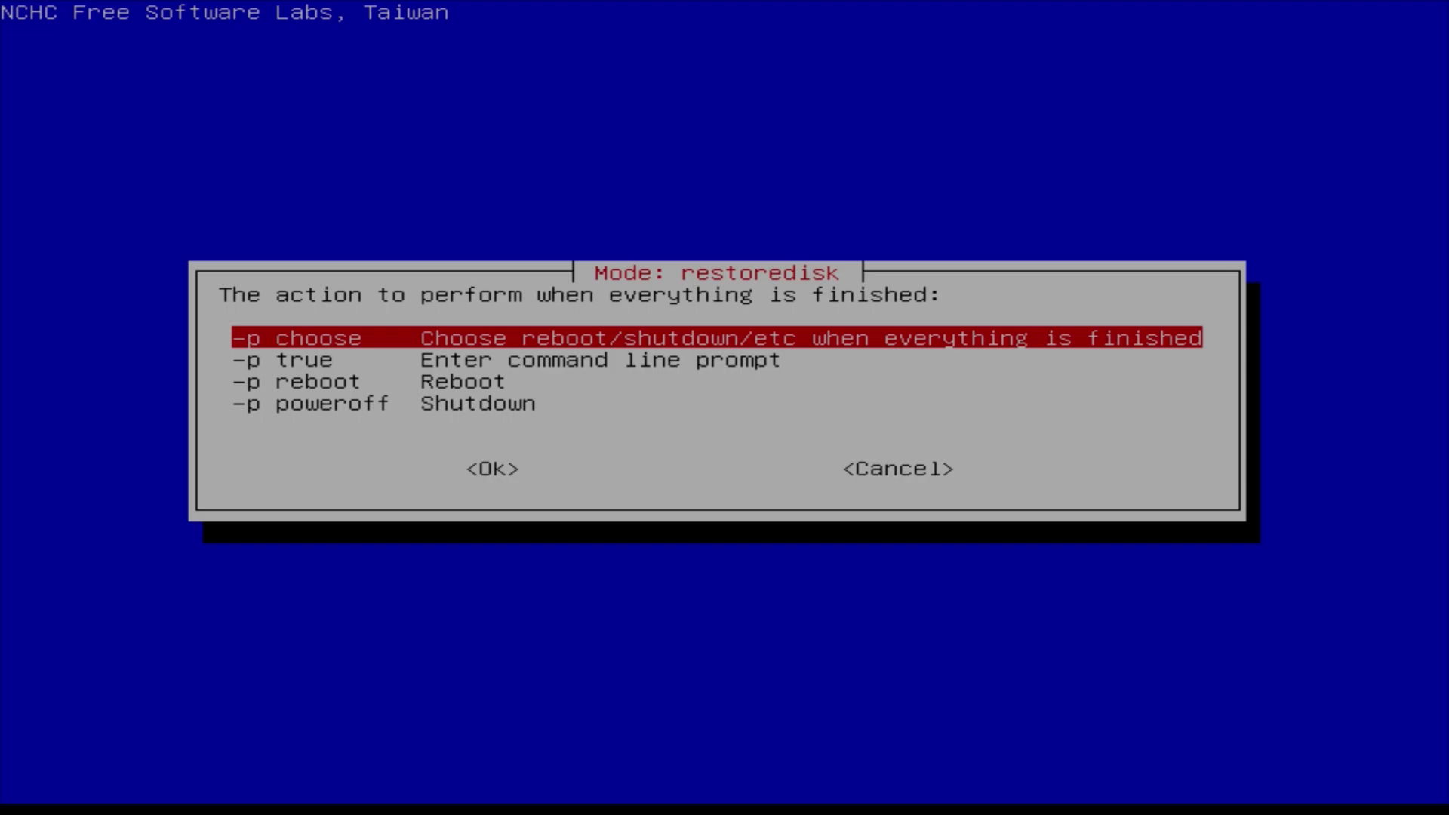
key("Down")
key("Down")
key("Down")
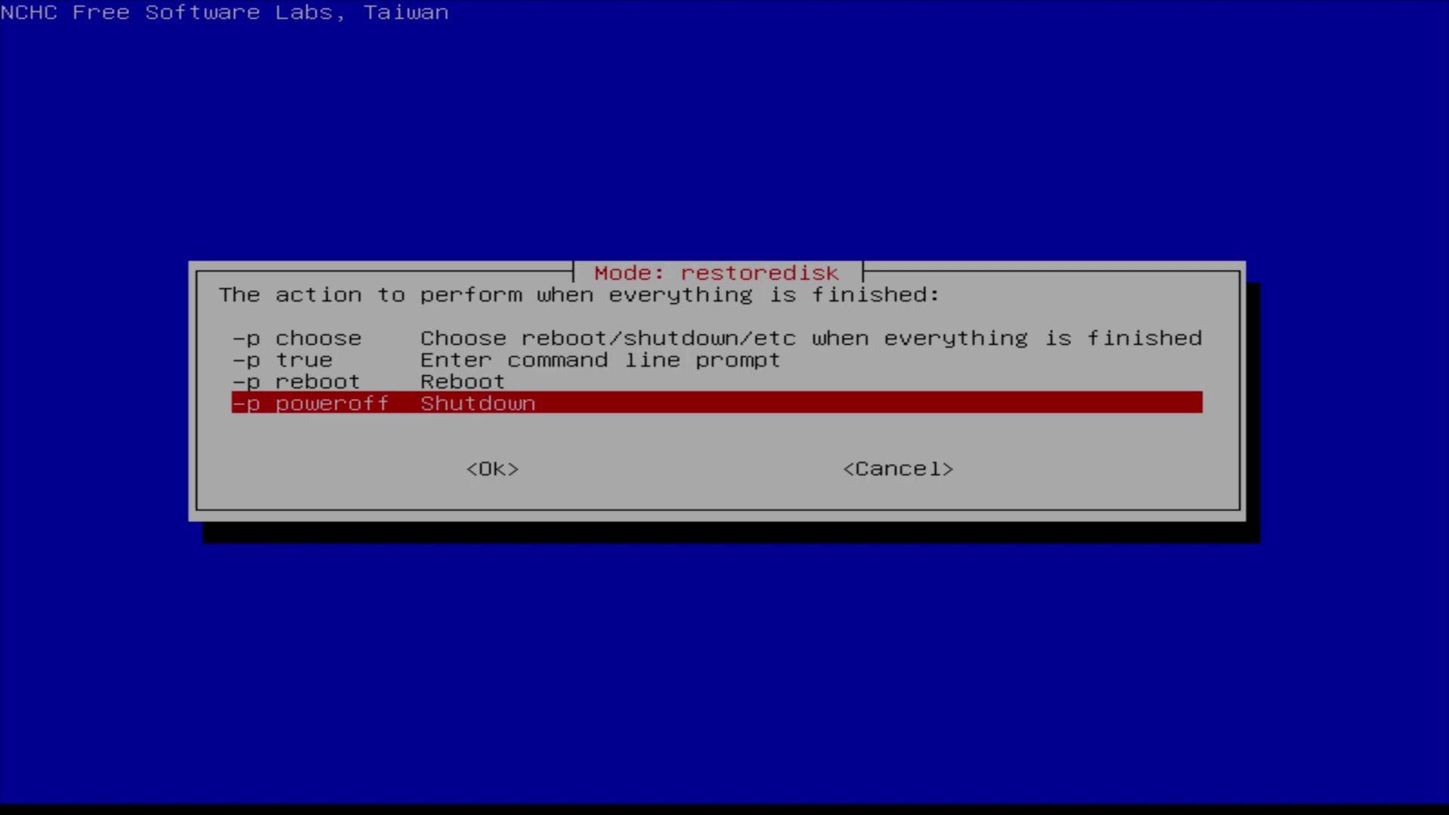
- Choose '-p poweroff' and start the restore so Partclone begins writing the NVMe partitions
key("Return")
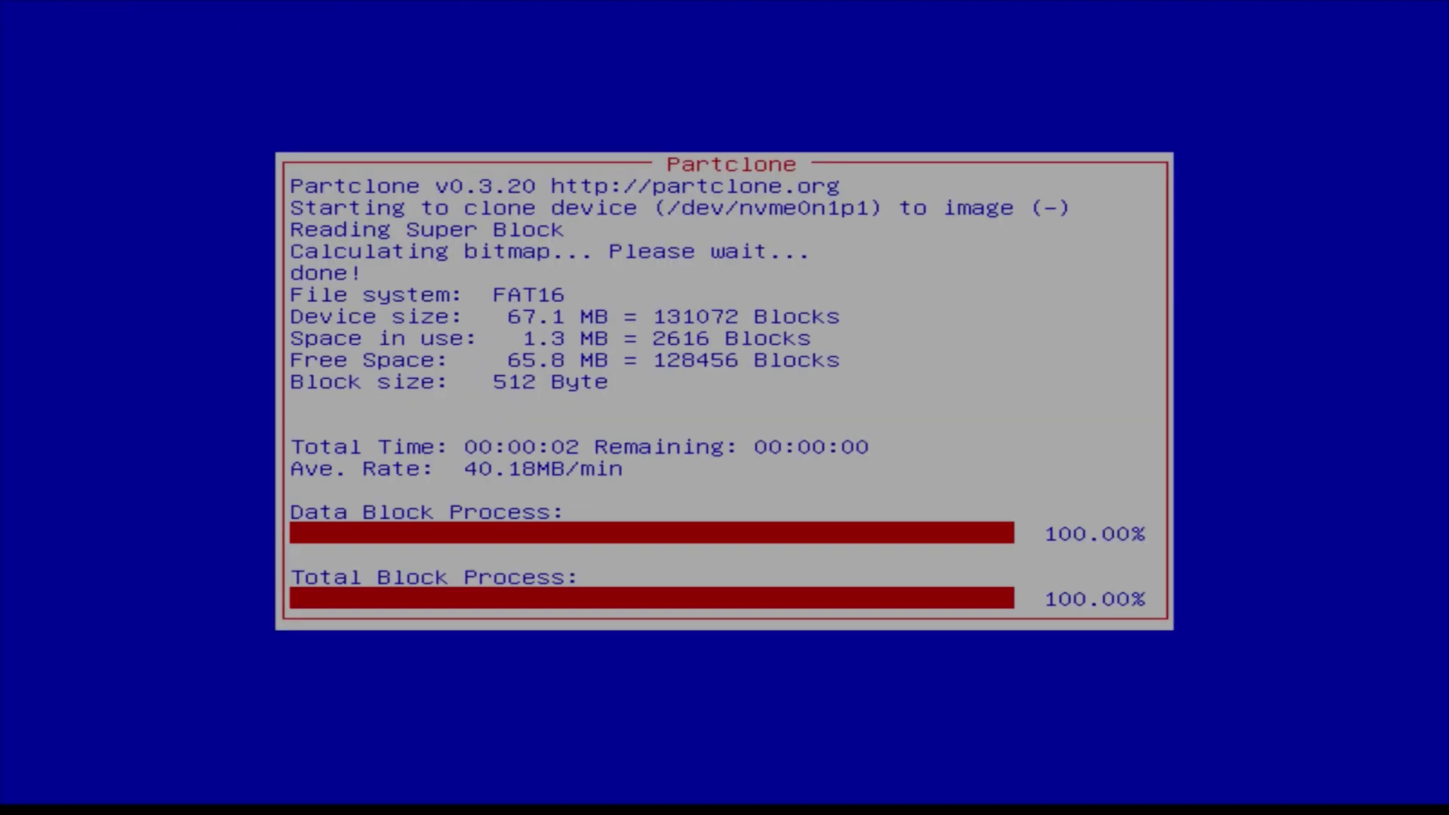